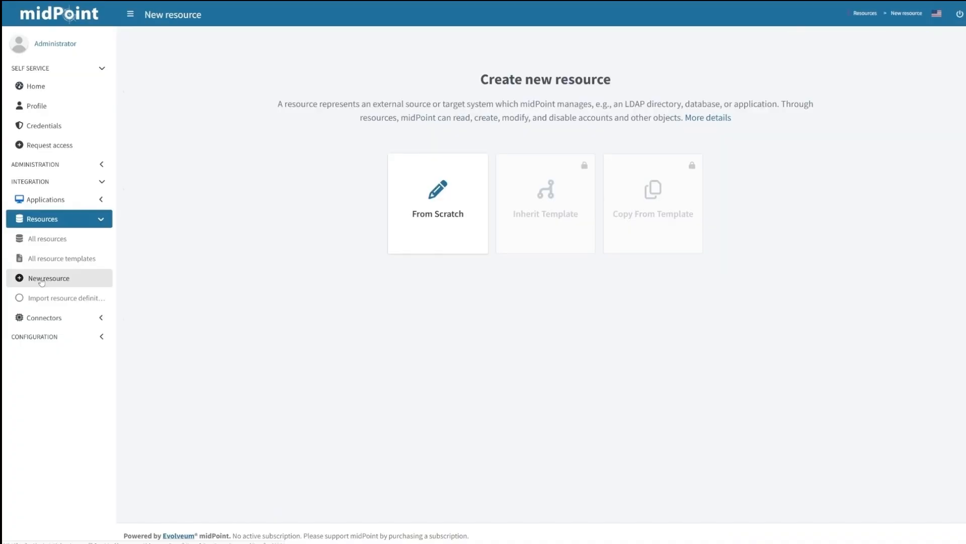
# Start creating a new resource from scratch with the CSV Connector
pyautogui.click(449, 214)
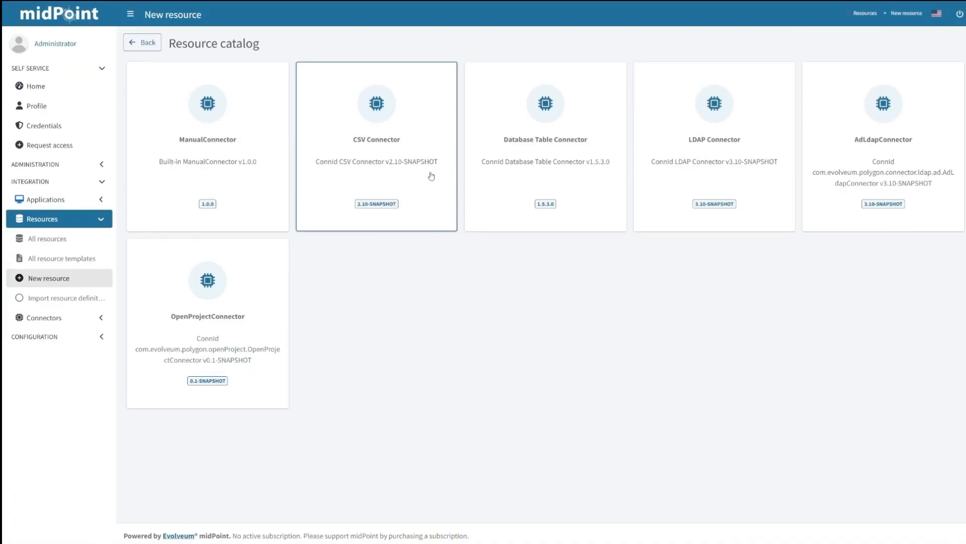
pyautogui.click(429, 168)
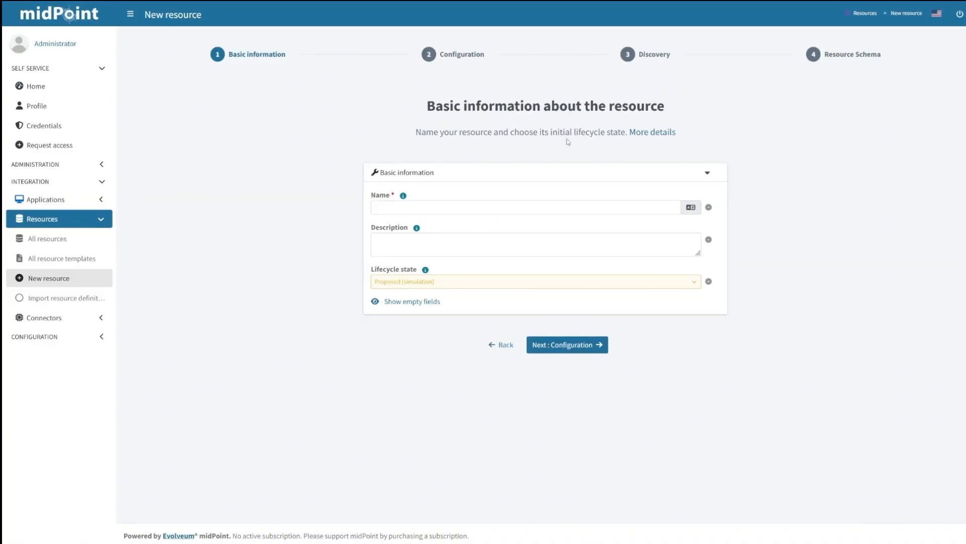
# Read the help on the resource's basic information and the linked midPoint documentation about creating a resource
pyautogui.click(653, 133)
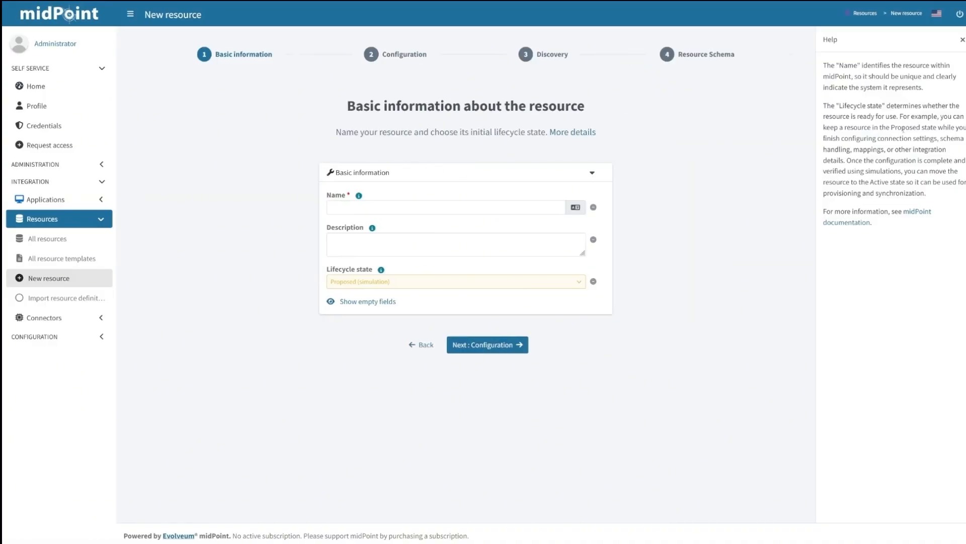
pyautogui.click(850, 223)
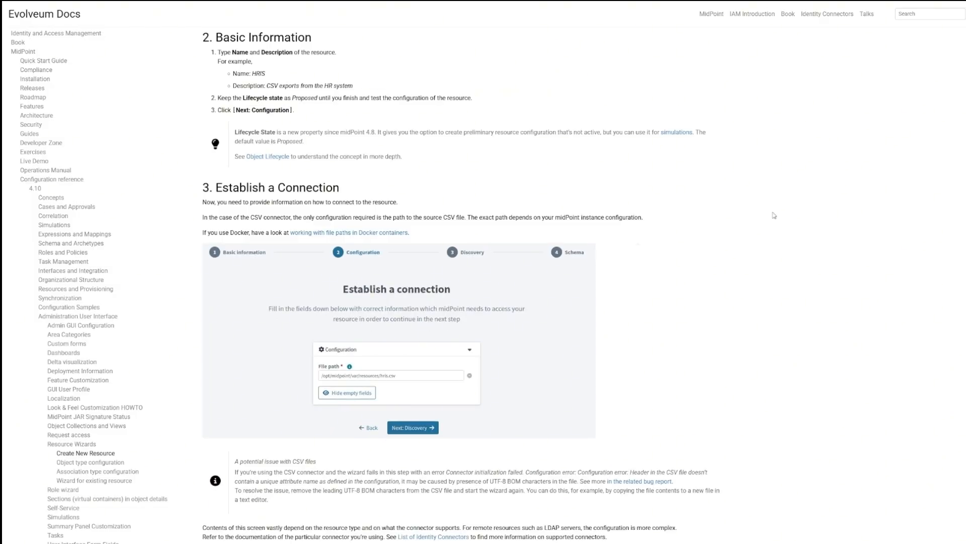
pyautogui.scroll(5, 627, 198)
pyautogui.scroll(-3, 626, 198)
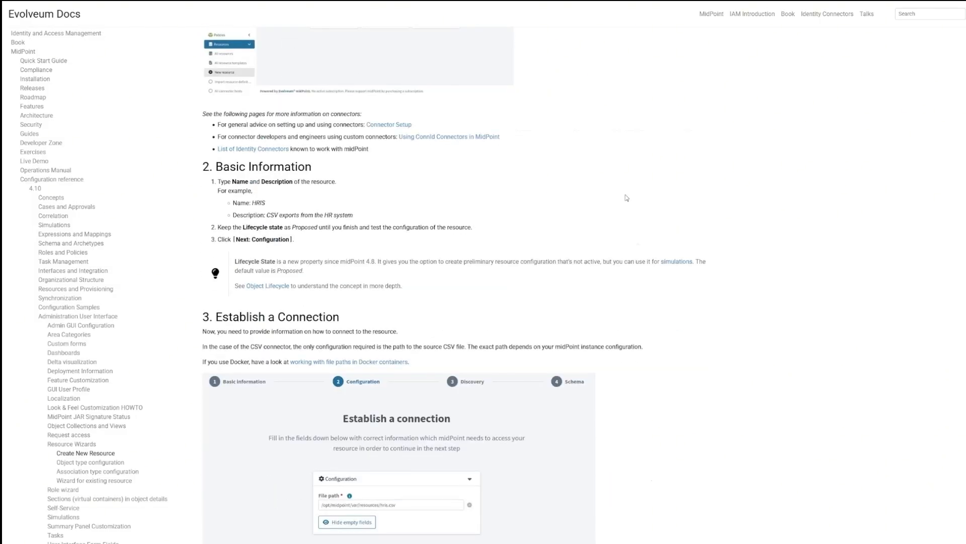
pyautogui.hotkey('ctrl', 'w')
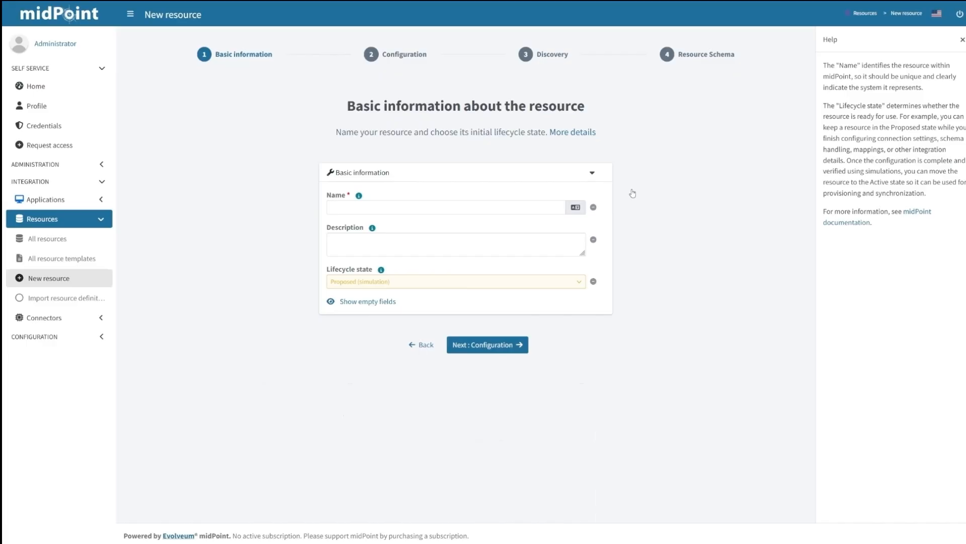
# Name the resource HR and continue to its connection configuration
pyautogui.click(427, 207)
pyautogui.write('HR')
pyautogui.click(485, 345)
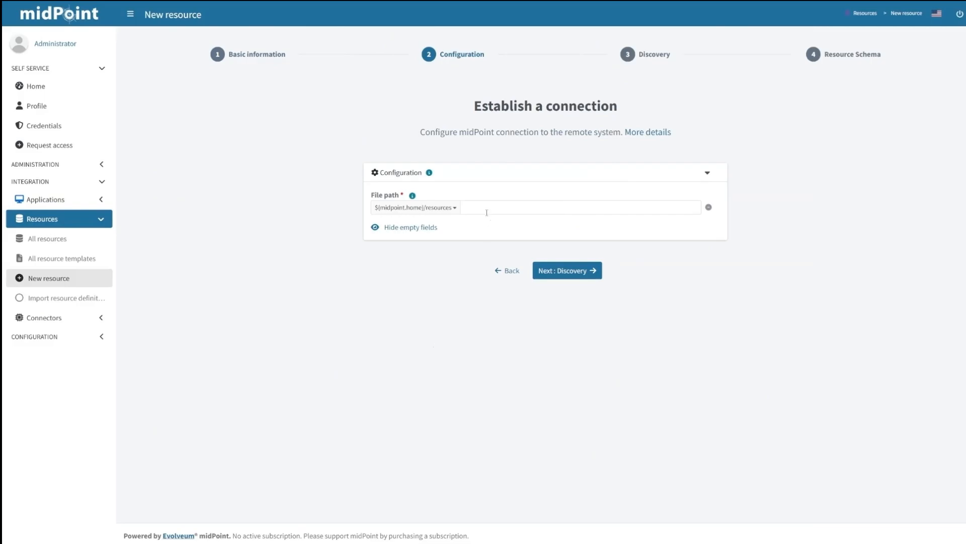
# Set the file path to export.csv under ${midpoint.home}/resources and create the resource with the discovered options and AccountObjectClass
pyautogui.write('export.csv')
pyautogui.click(564, 276)
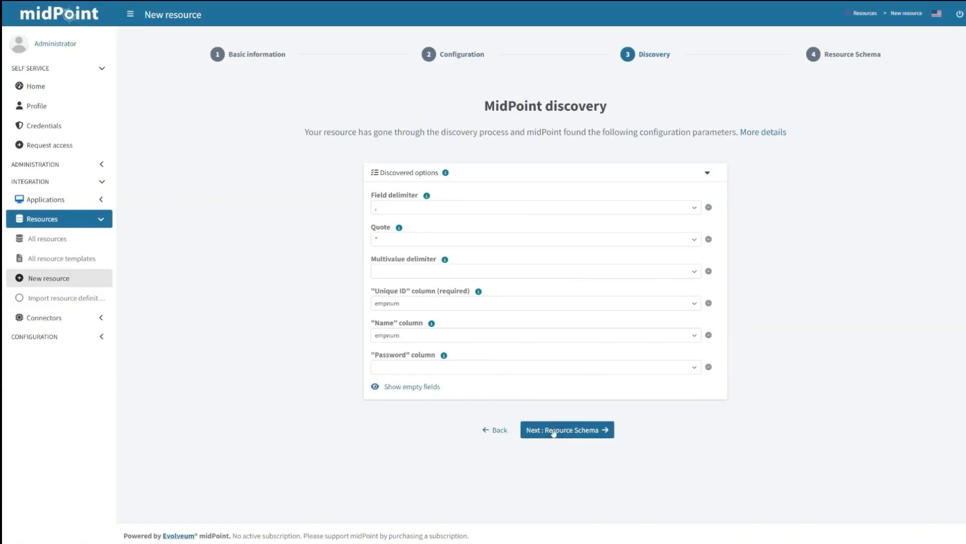
pyautogui.click(576, 435)
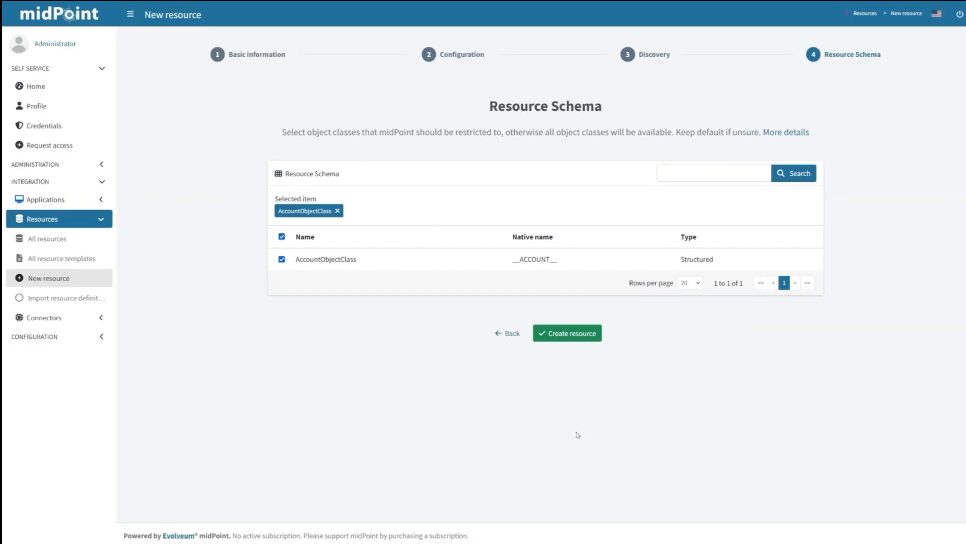
pyautogui.click(571, 342)
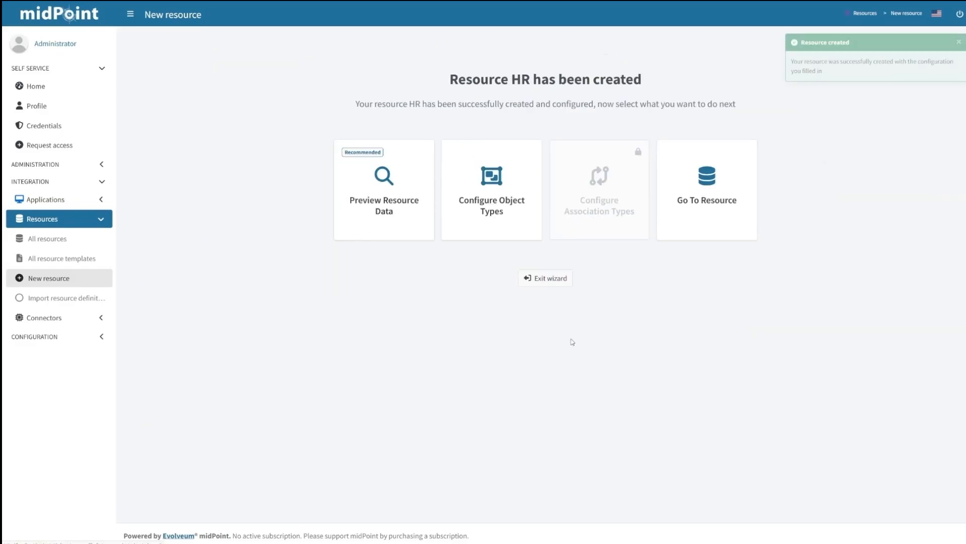
# Preview the data of the HR resource and look through the list of accounts
pyautogui.click(397, 204)
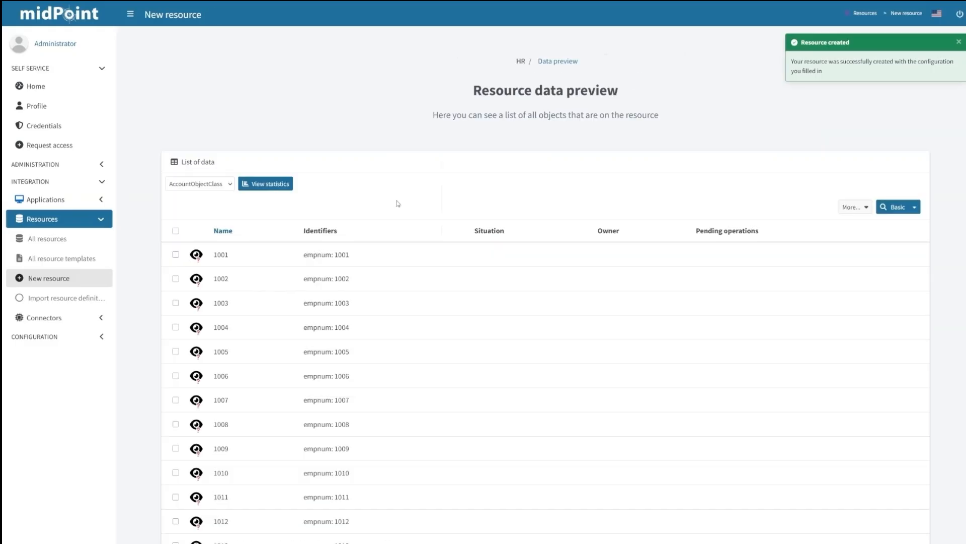
pyautogui.scroll(-5, 358, 292)
pyautogui.scroll(5, 360, 304)
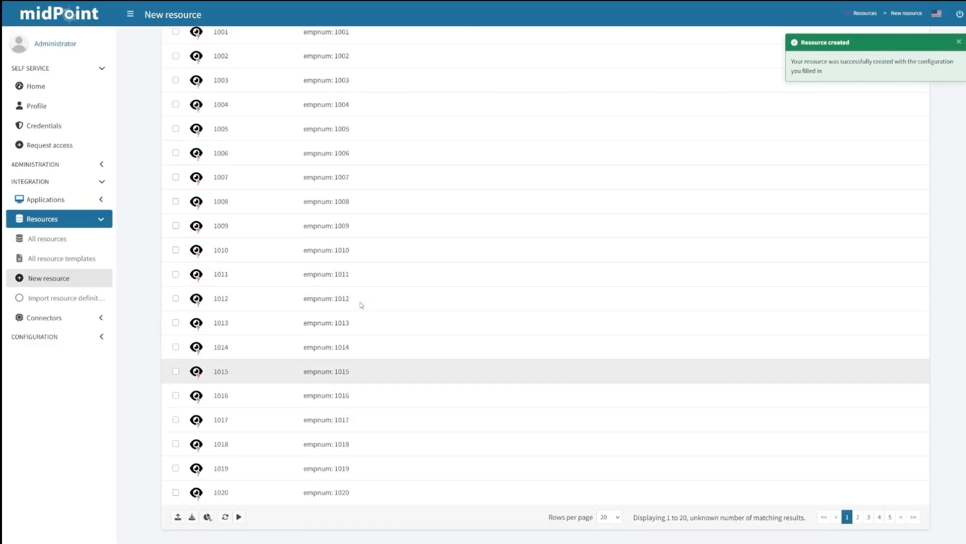
# Examine the AccountObjectClass statistics for the locality and status attributes, then return to the resource's configuration choices
pyautogui.click(277, 185)
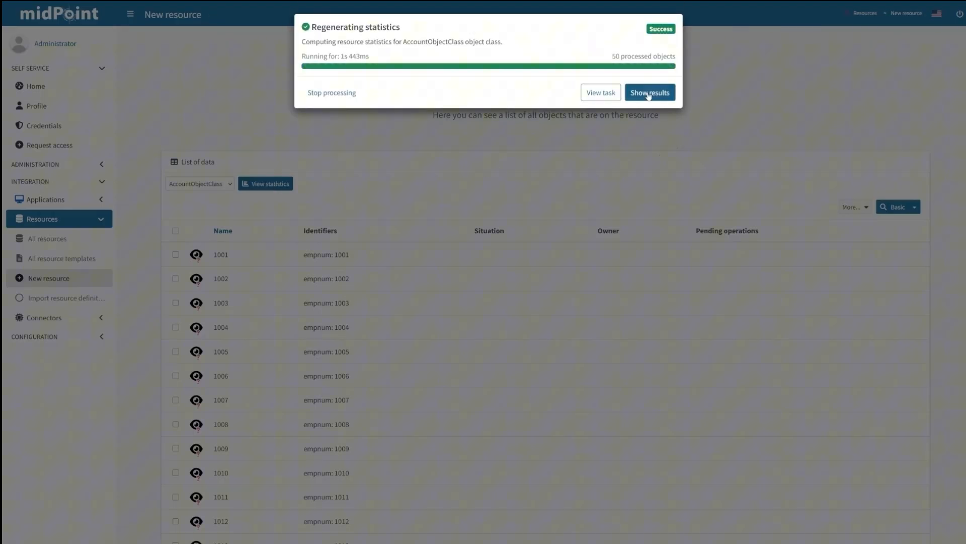
pyautogui.click(650, 94)
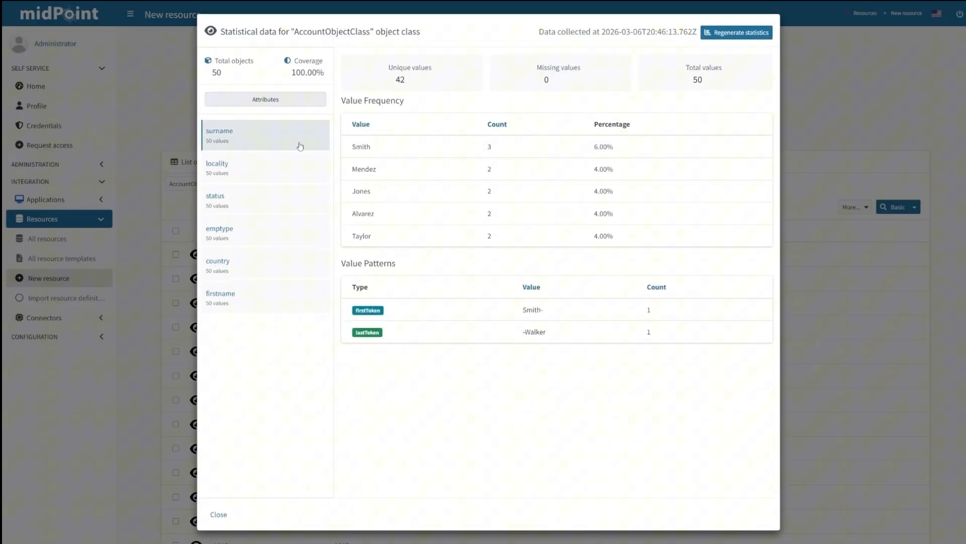
pyautogui.click(241, 169)
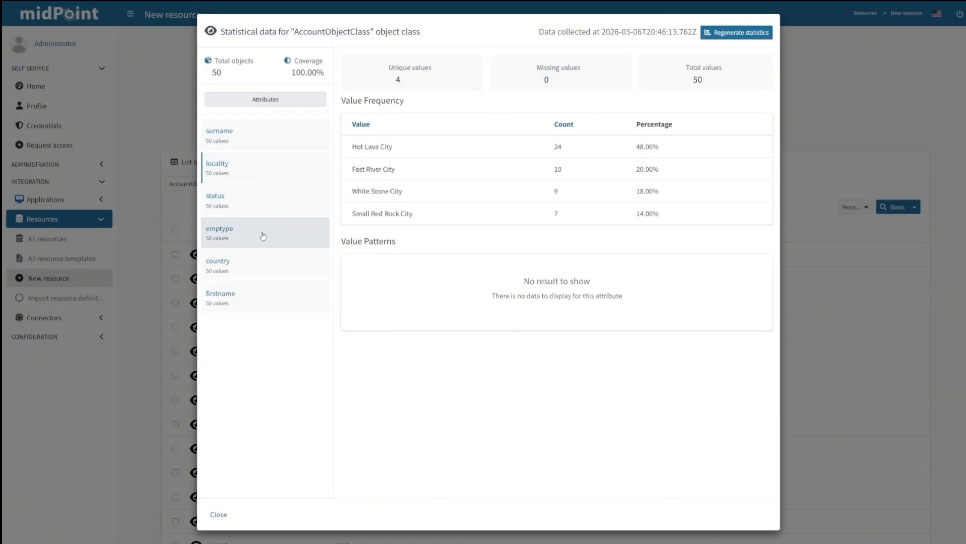
pyautogui.click(249, 206)
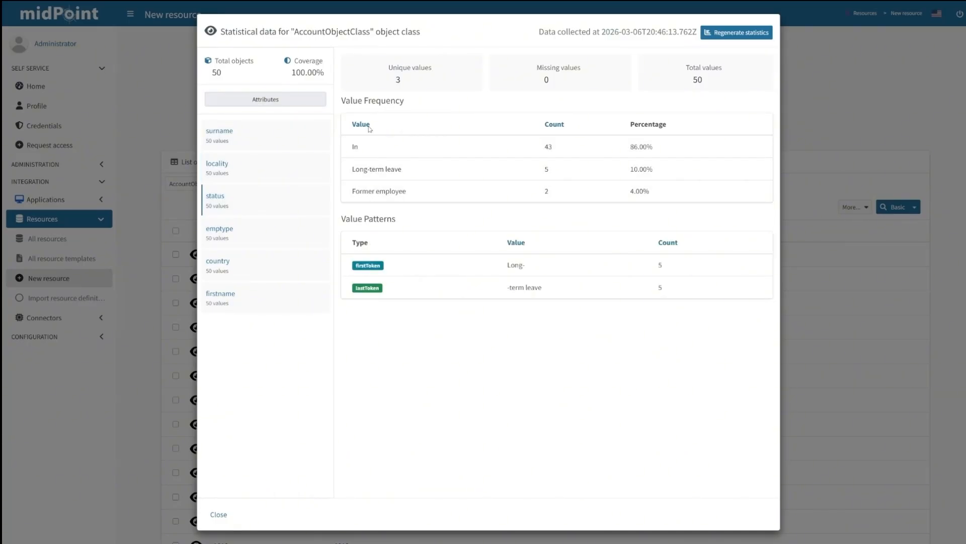
pyautogui.click(219, 514)
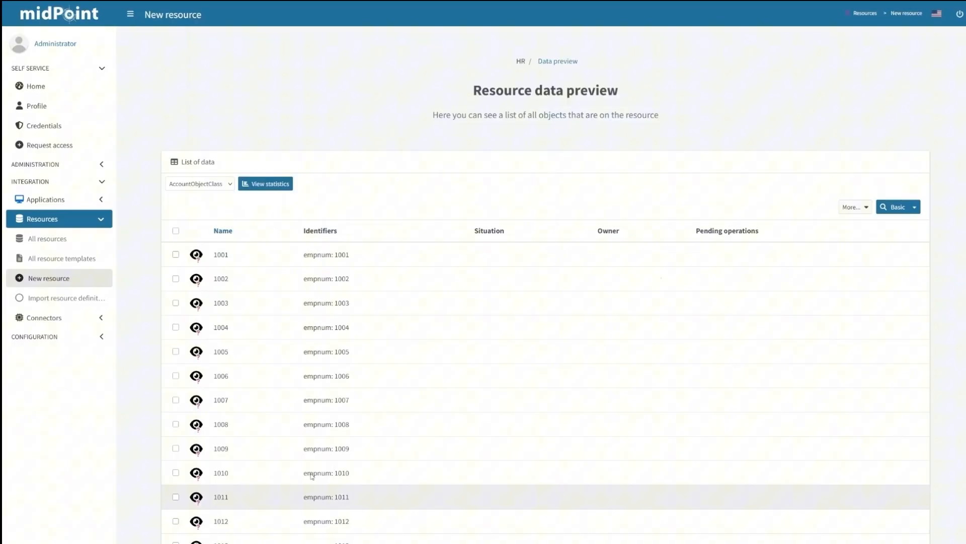
pyautogui.scroll(-5, 425, 340)
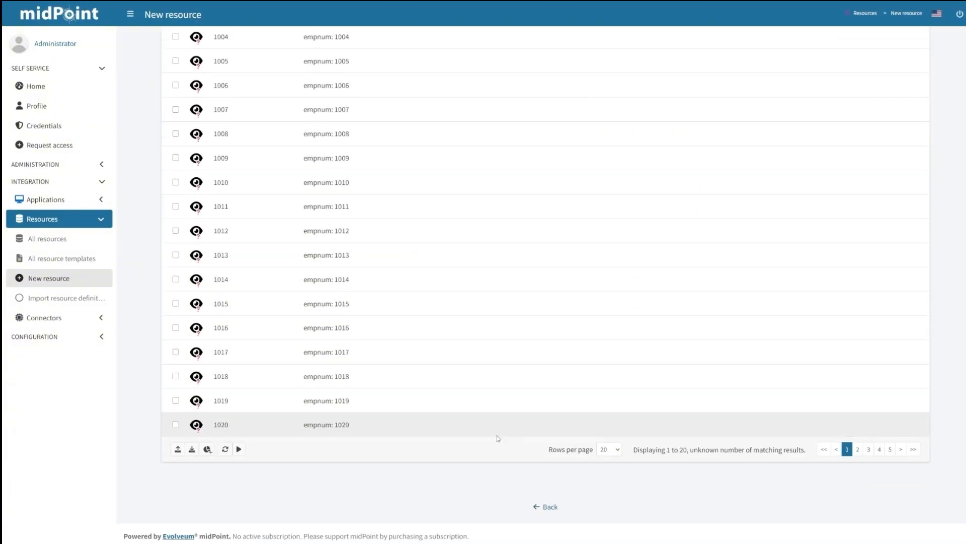
pyautogui.click(549, 509)
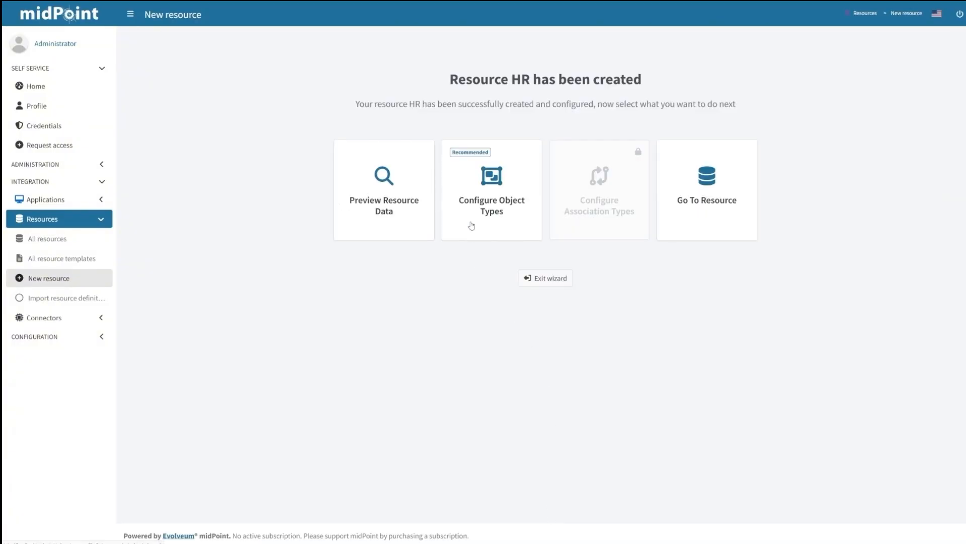
# Generate object type suggestions for AccountObjectClass, allowing the AI schema access and statistical data
pyautogui.click(490, 193)
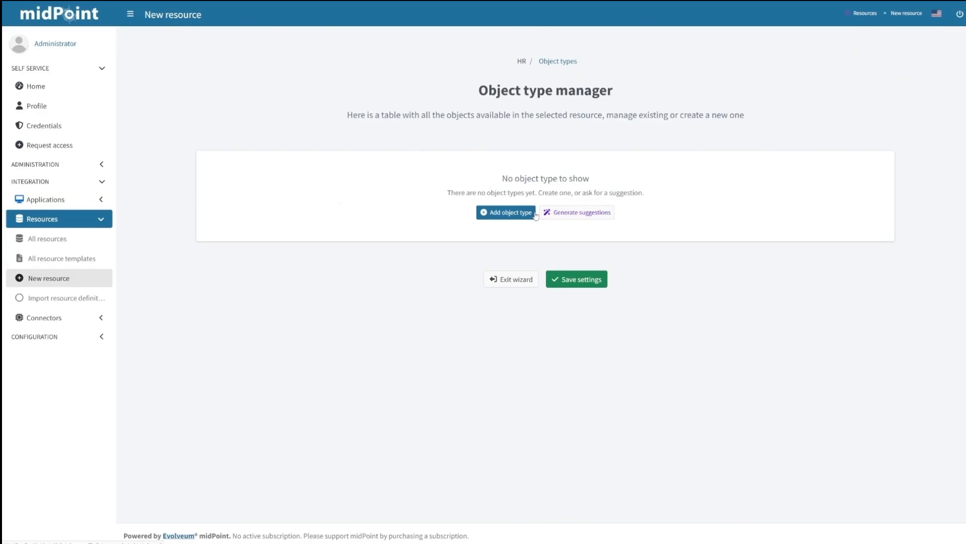
pyautogui.click(573, 219)
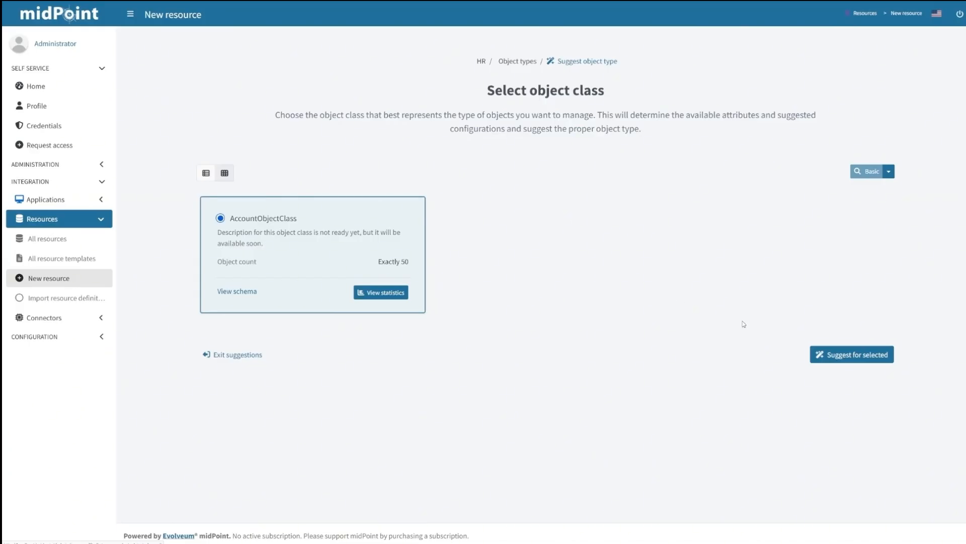
pyautogui.click(838, 355)
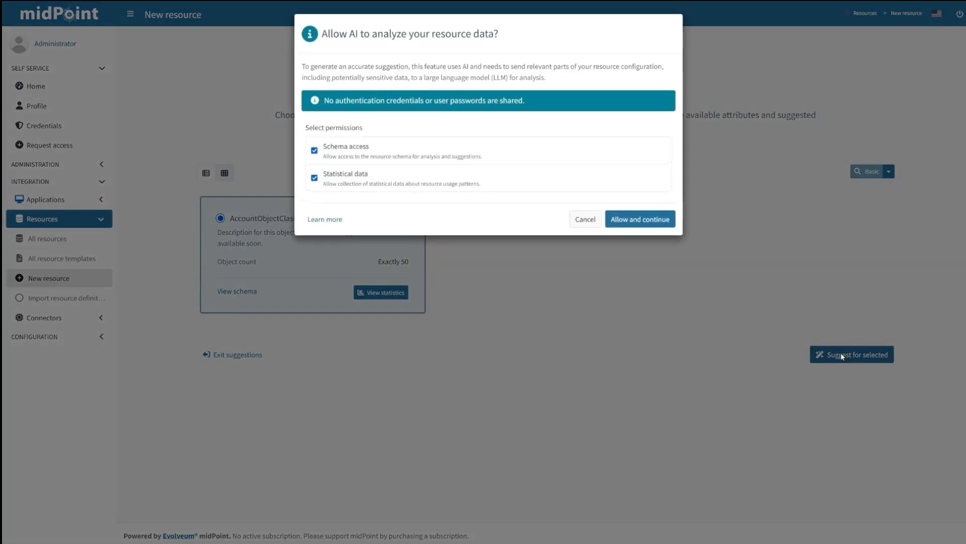
pyautogui.click(640, 219)
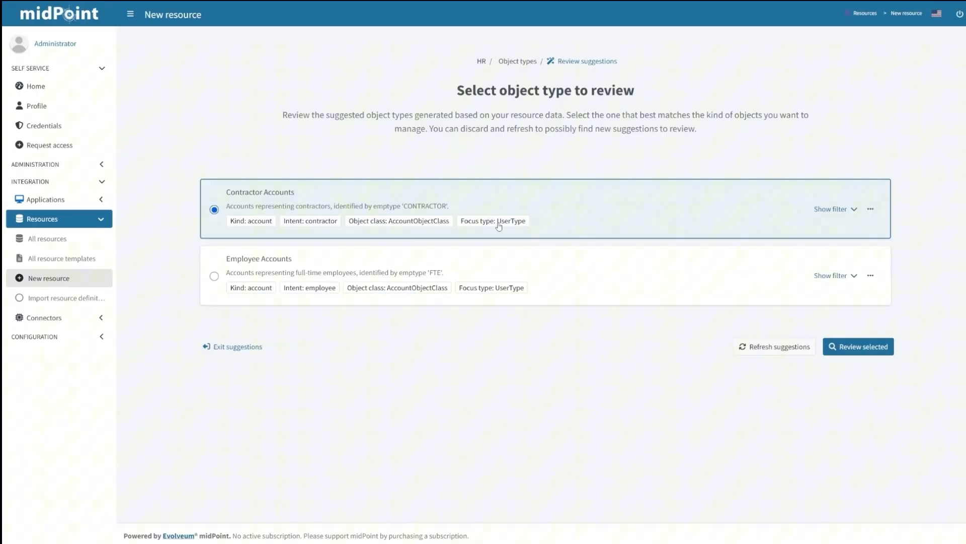
# Check the filters of the suggested object types and open the Employee Accounts suggestion for review
pyautogui.click(830, 210)
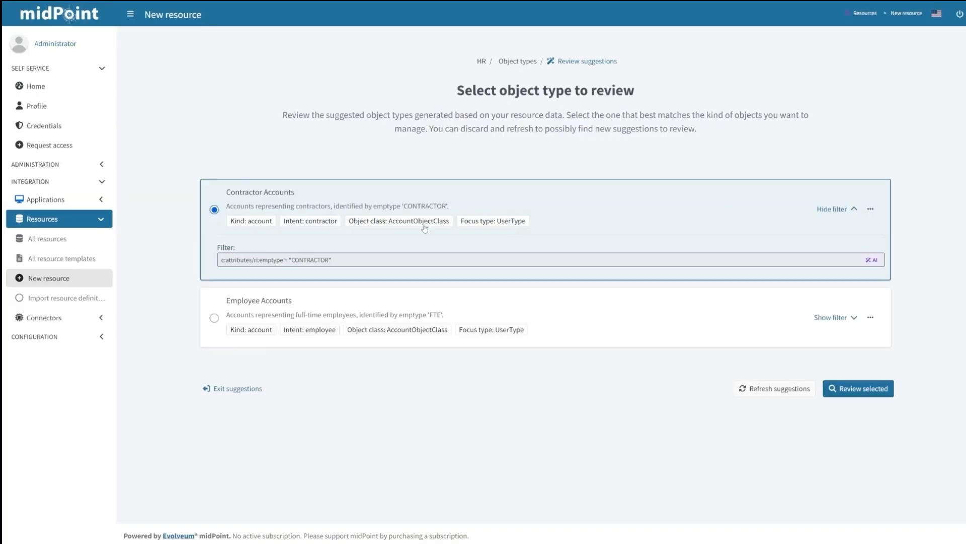
pyautogui.click(822, 323)
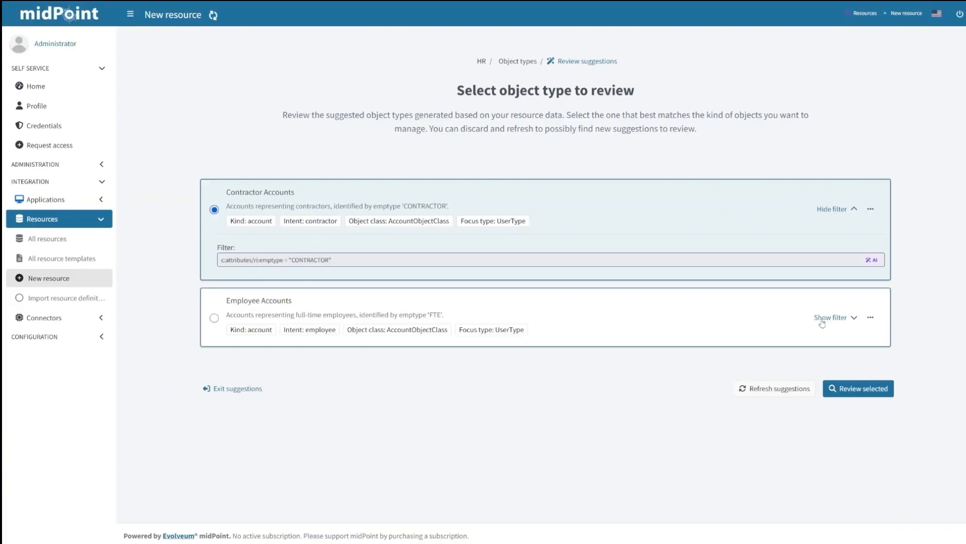
pyautogui.click(215, 319)
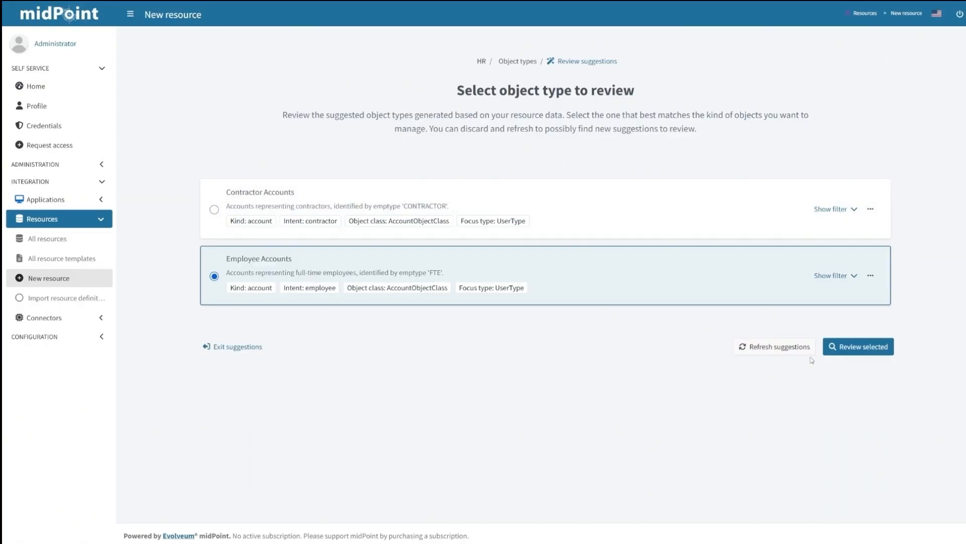
pyautogui.click(840, 349)
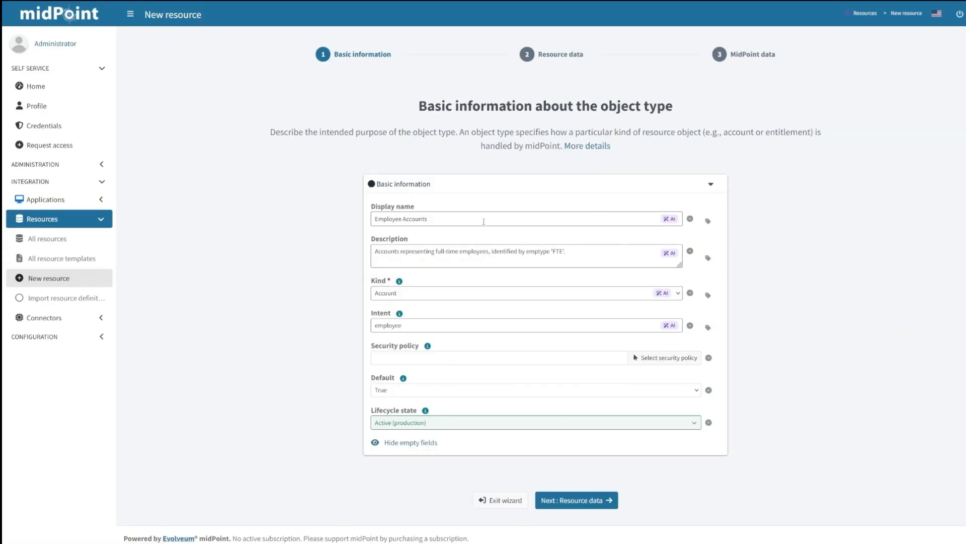
# Set the object type's display name to Employee and accept the suggested resource data with the emptype "FTE" filter
pyautogui.tripleClick(483, 221)
pyautogui.write('Employee')
pyautogui.click(584, 499)
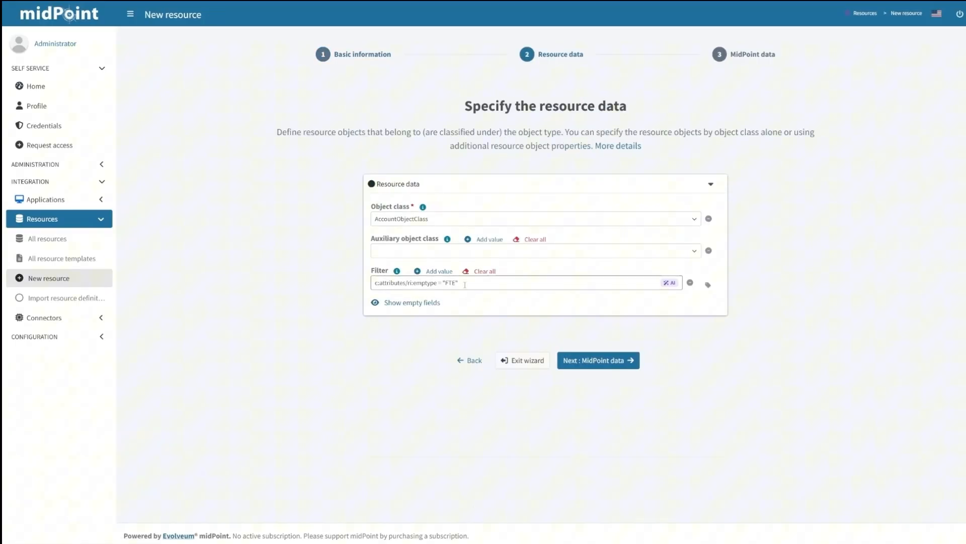
pyautogui.click(600, 361)
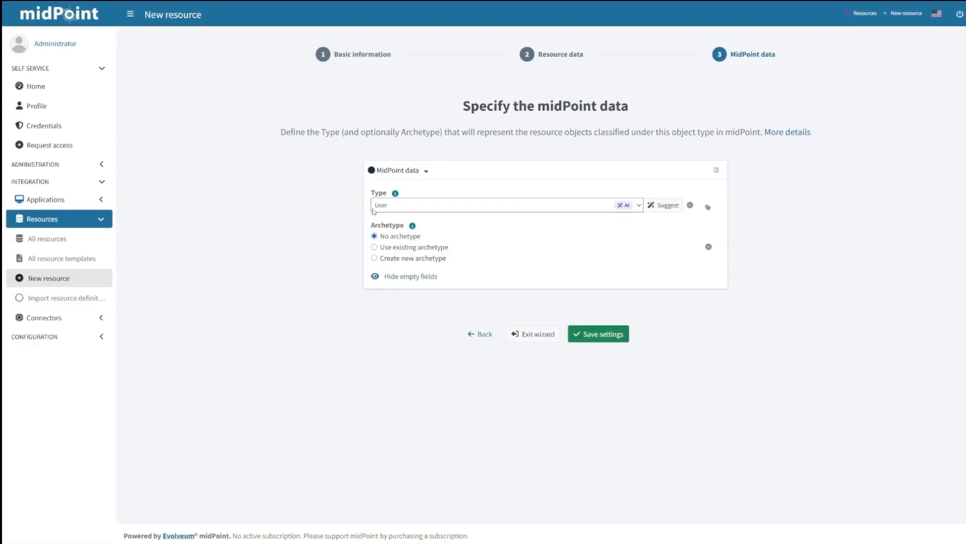
# Assign the existing Person archetype to the object type and save its settings
pyautogui.click(375, 247)
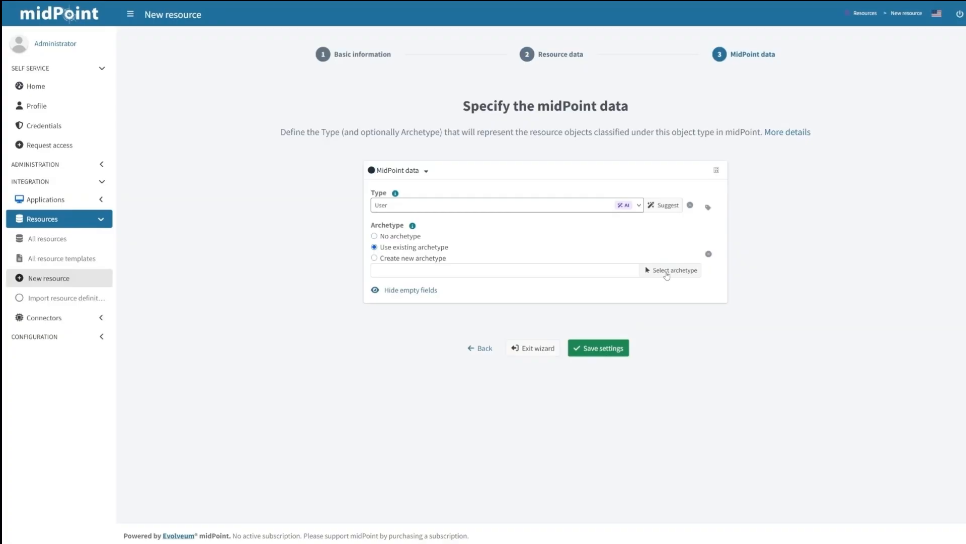
pyautogui.click(667, 275)
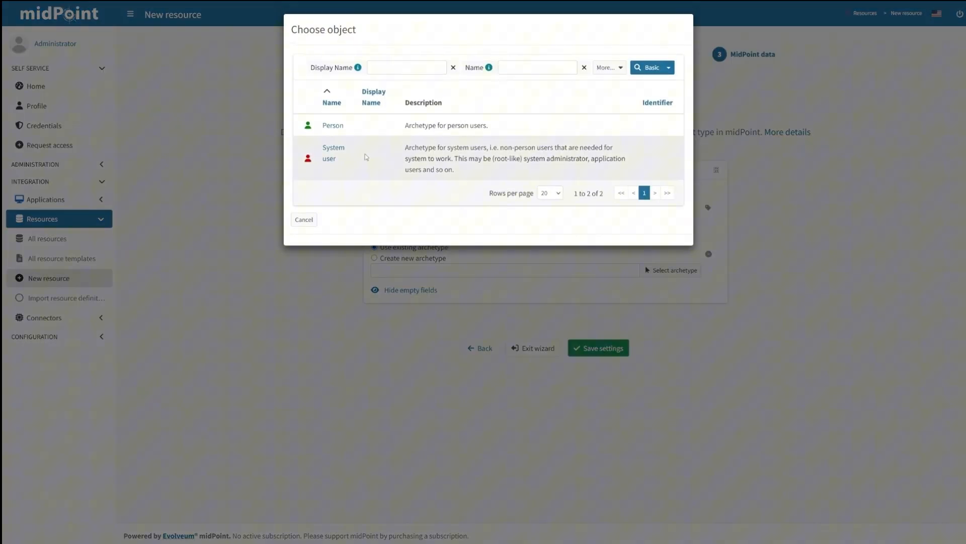
pyautogui.click(337, 125)
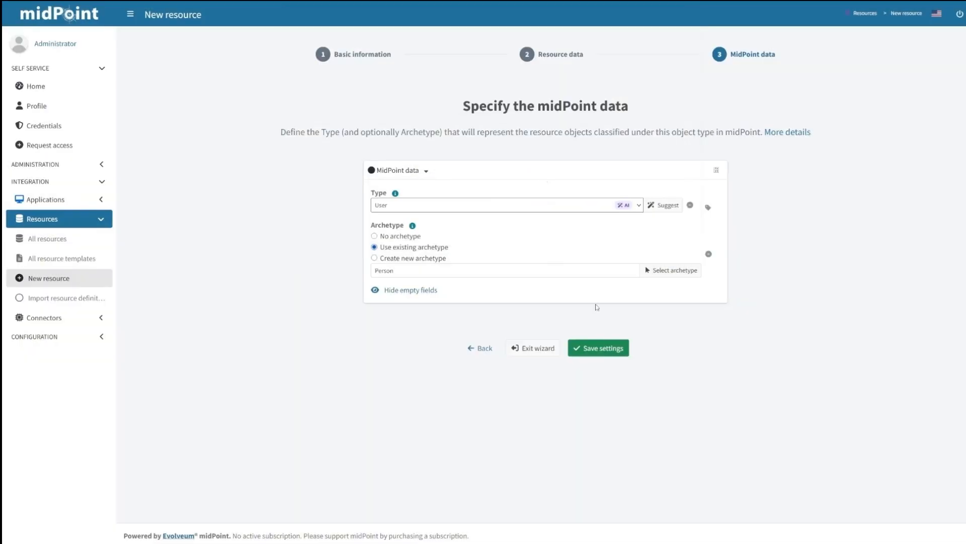
pyautogui.click(604, 347)
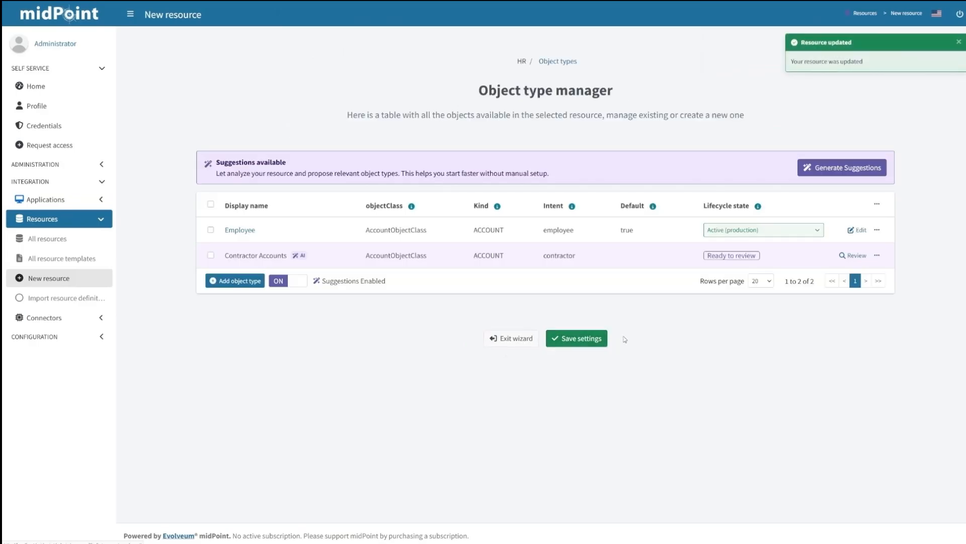
# Generate and save source-direction synchronization reactions for Employee, importing new resource objects and removing the broken link and synchronizing on deletion
pyautogui.click(251, 232)
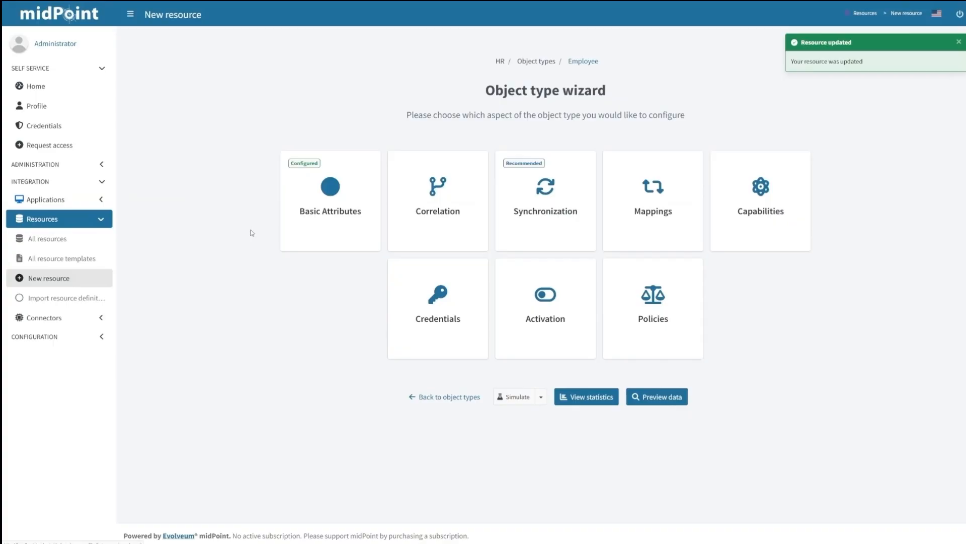
pyautogui.click(539, 232)
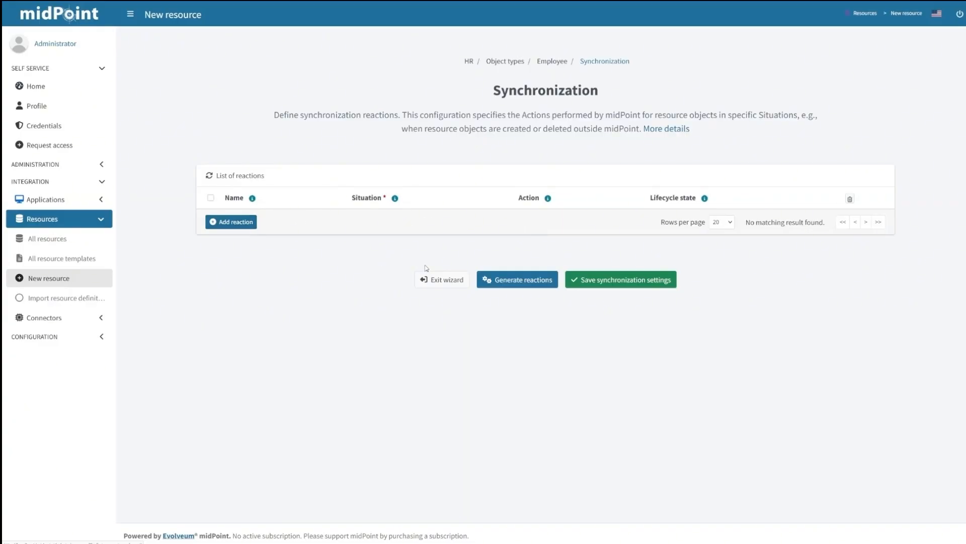
pyautogui.click(517, 279)
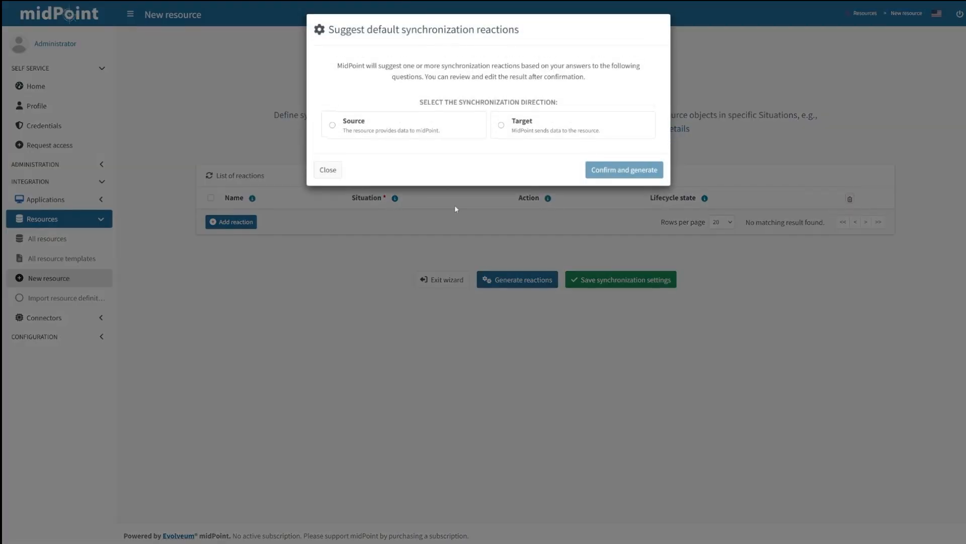
pyautogui.click(334, 126)
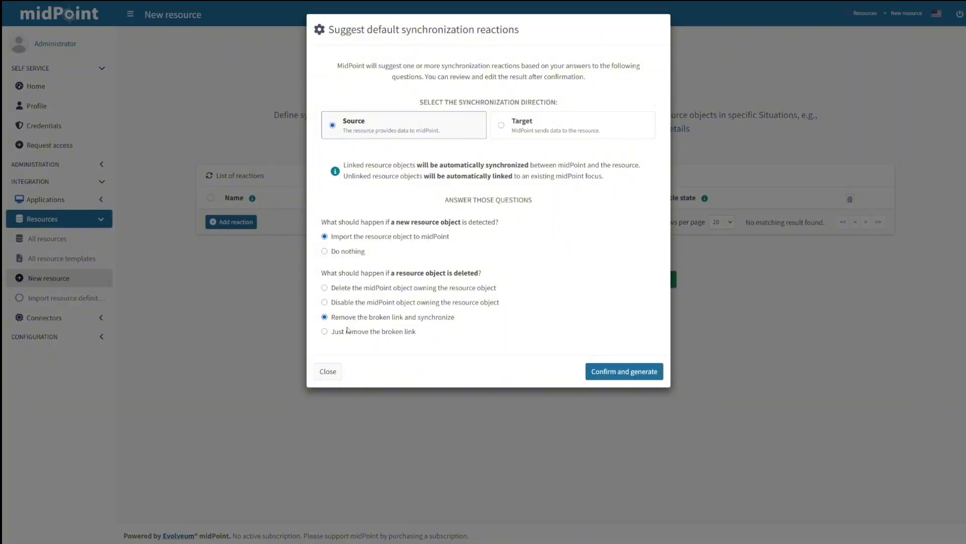
pyautogui.click(623, 372)
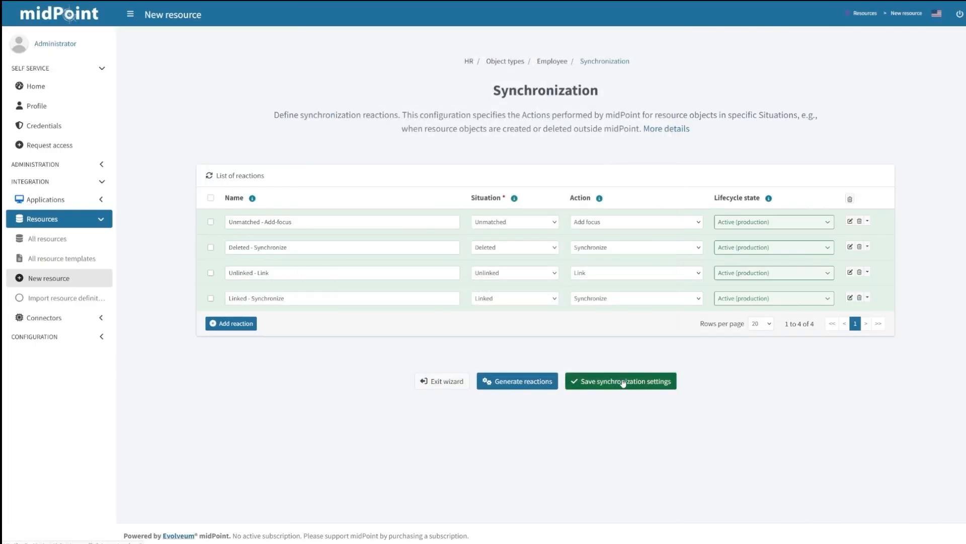
pyautogui.click(623, 383)
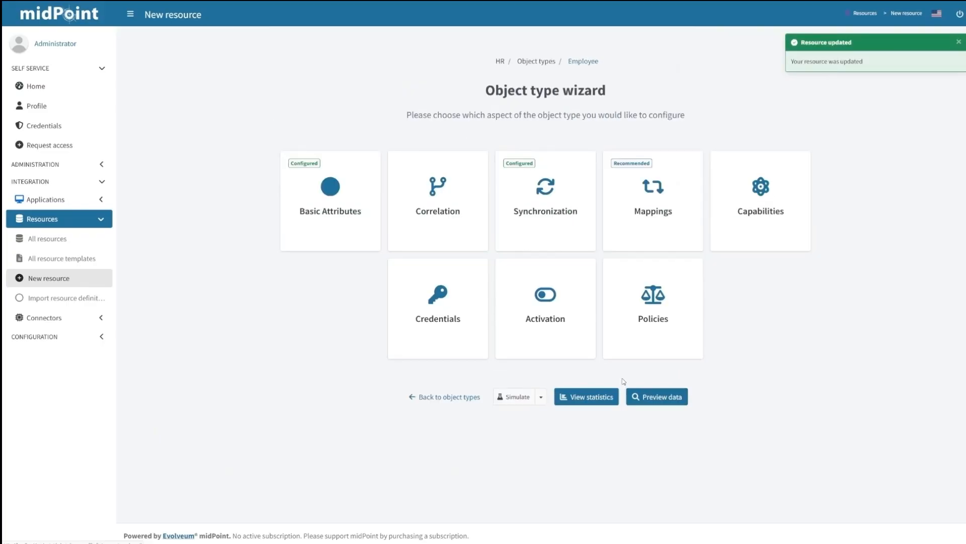
# Generate inbound mapping suggestions with schema access and raw data allowed, and accept the surname-into-familyName and firstname-into-givenName mappings
pyautogui.click(639, 212)
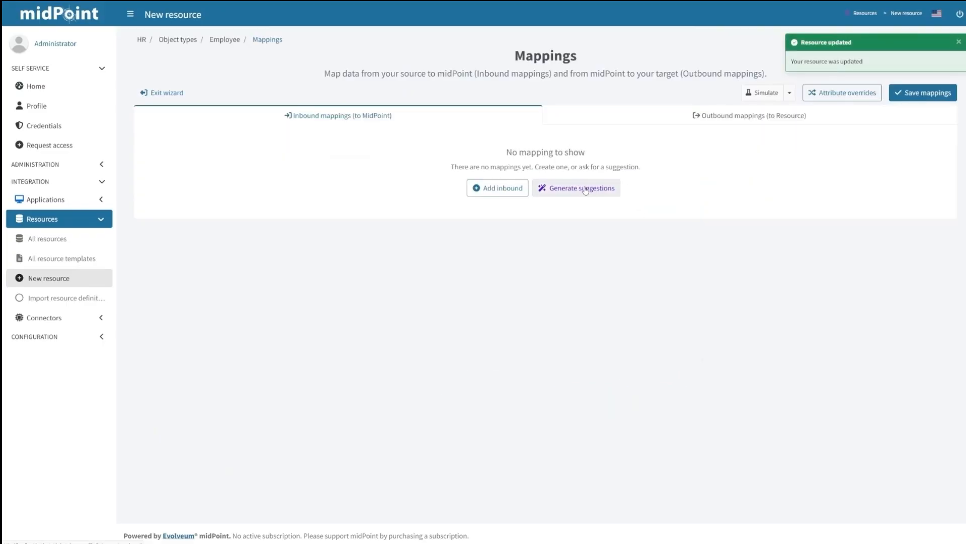
pyautogui.click(585, 190)
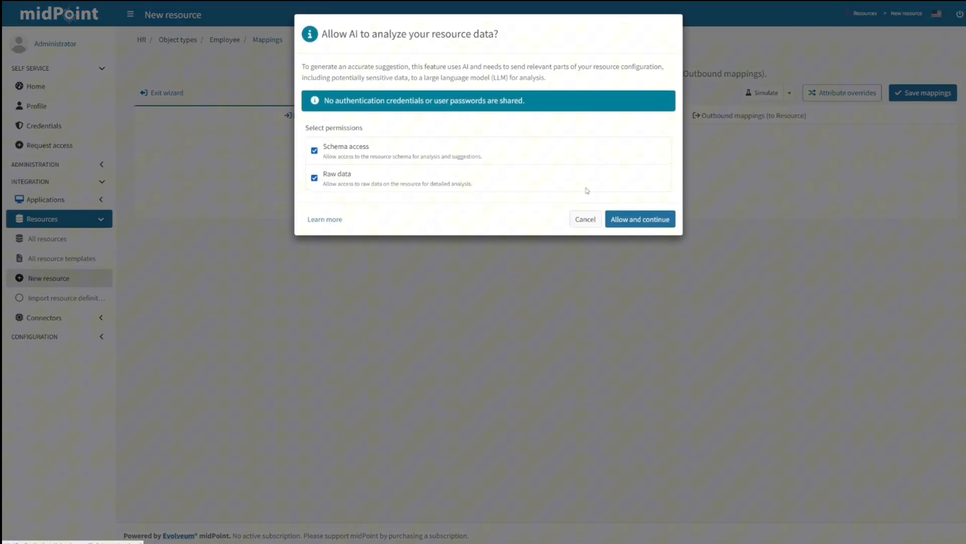
pyautogui.click(626, 225)
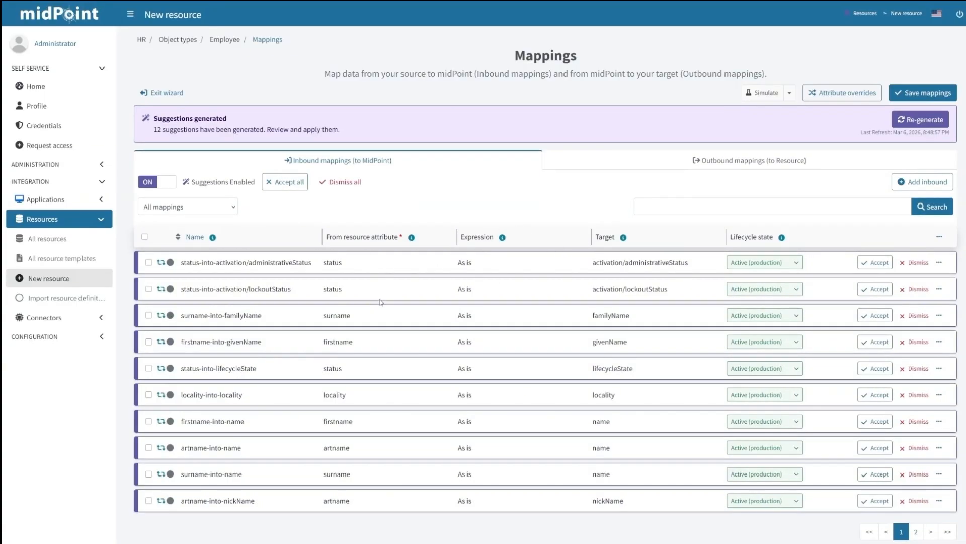
pyautogui.click(870, 317)
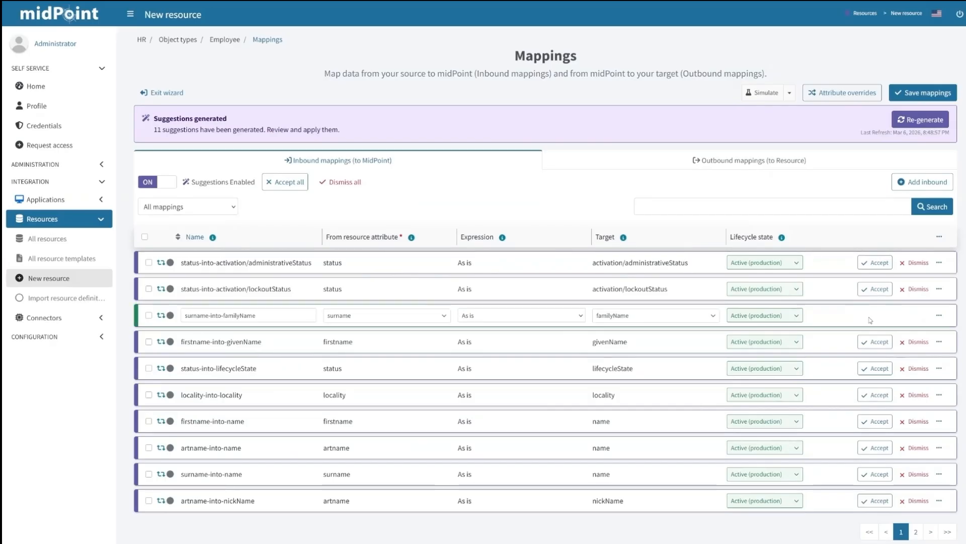
pyautogui.click(872, 345)
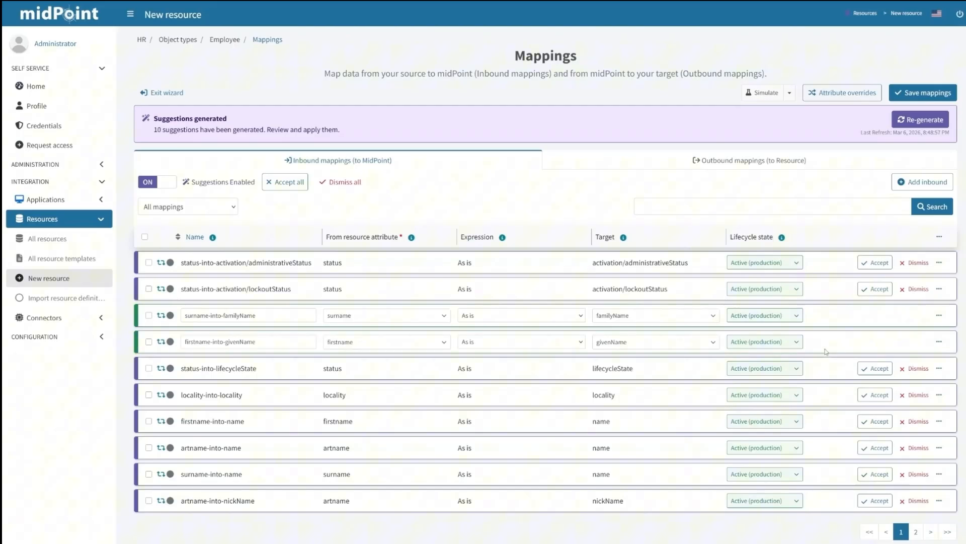
# Compute and examine the resource attribute statistics for the suggested status-into-lifecycleState mapping
pyautogui.click(939, 368)
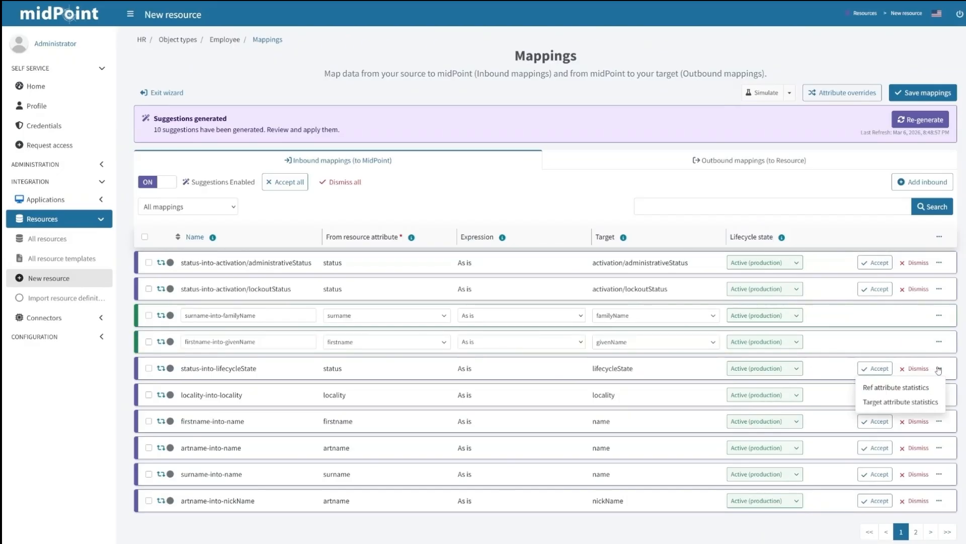
pyautogui.click(901, 387)
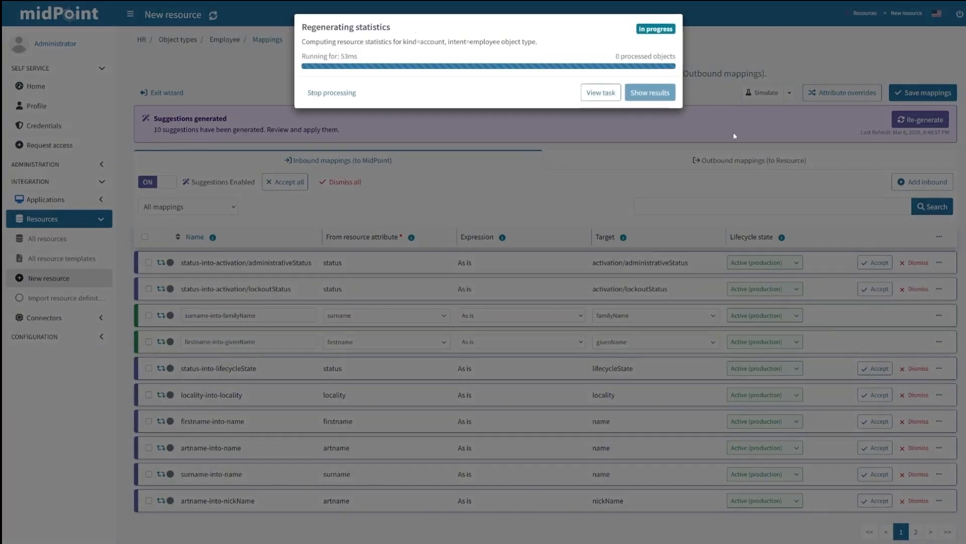
pyautogui.click(669, 95)
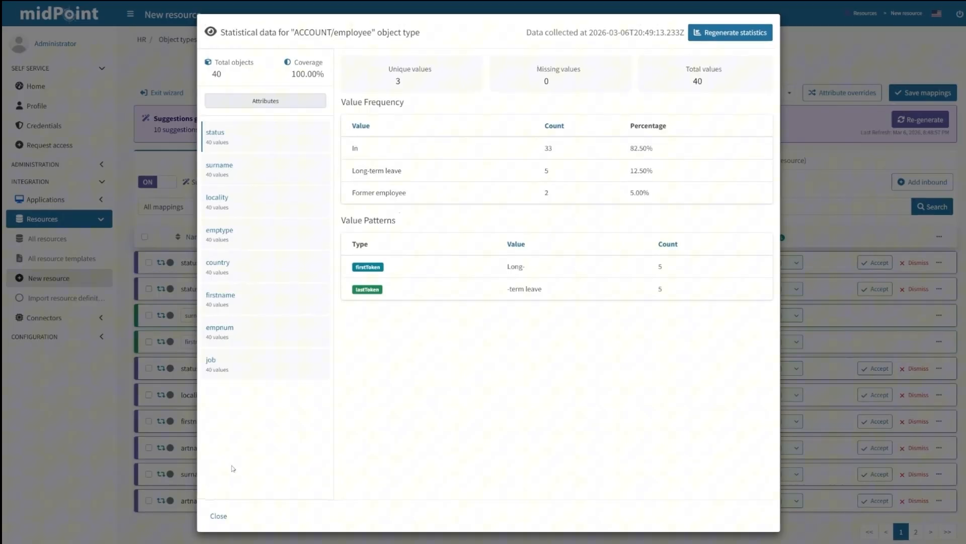
pyautogui.click(218, 516)
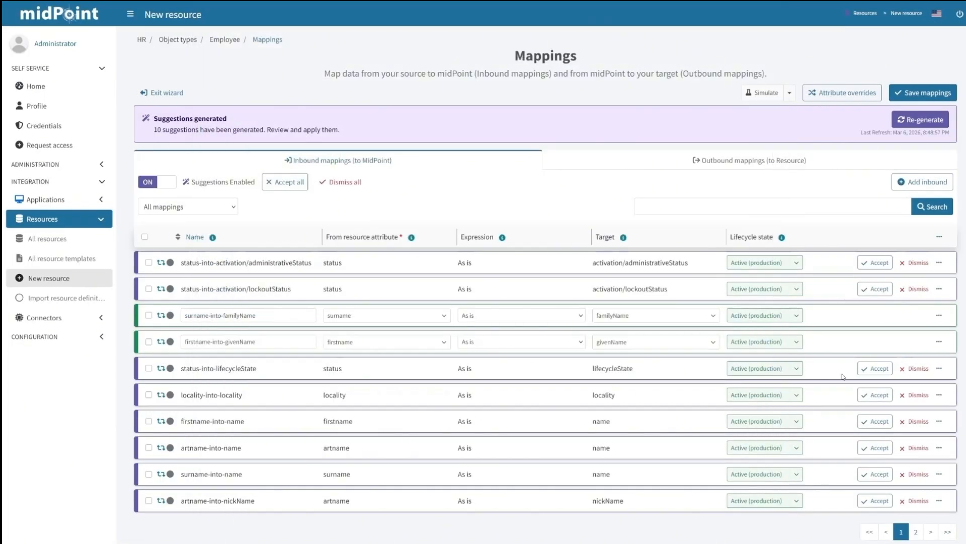
# Accept the suggested mappings status-into-lifecycleState, locality-into-locality, empnum-into-personalNumber and job-into-title
pyautogui.click(879, 371)
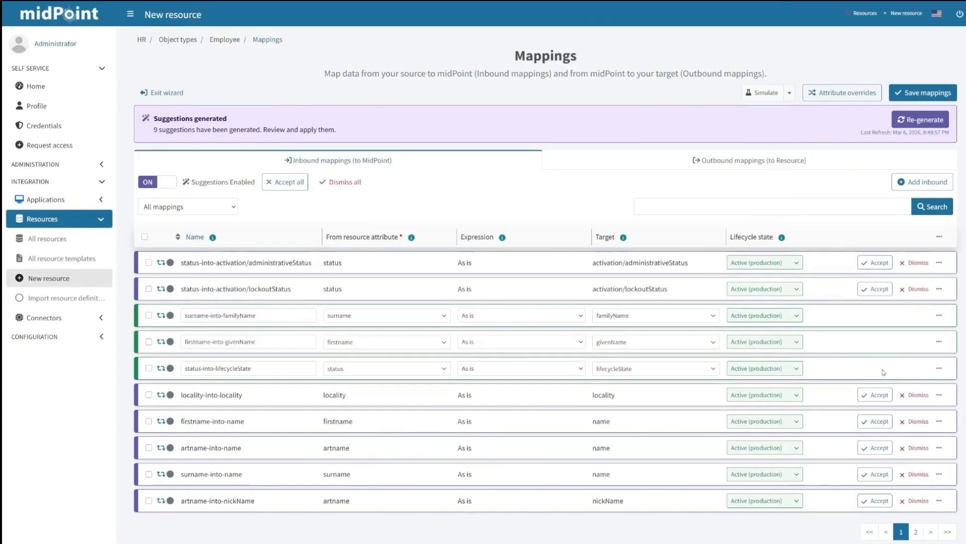
pyautogui.click(875, 397)
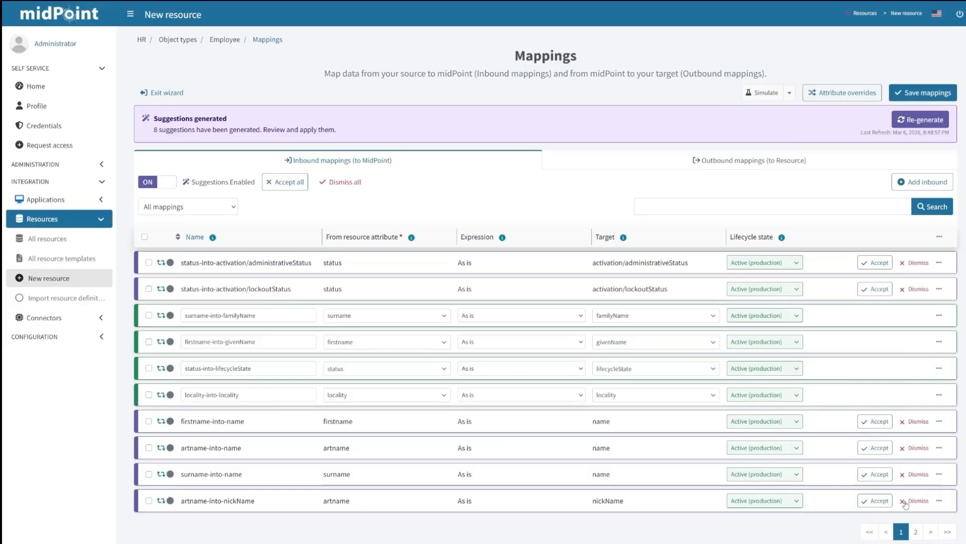
pyautogui.click(917, 534)
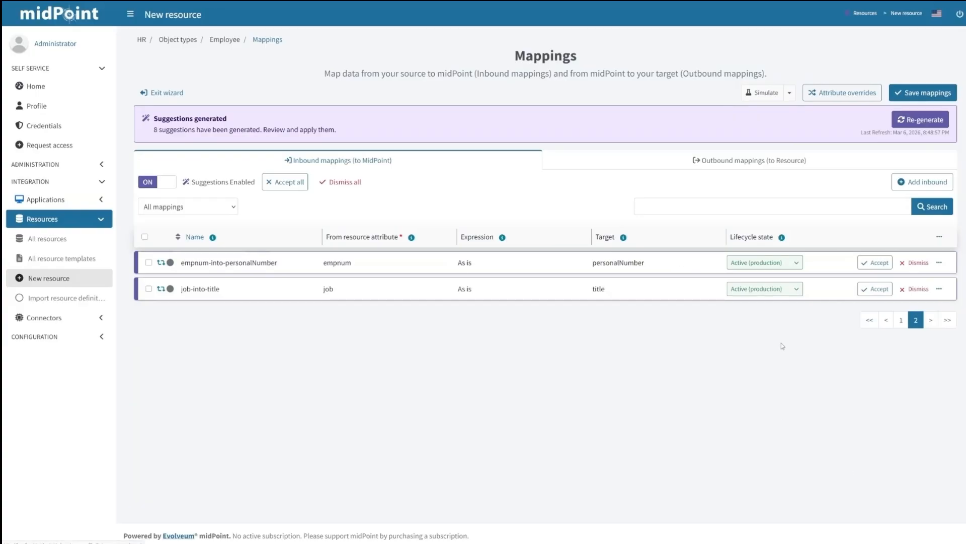
pyautogui.click(873, 268)
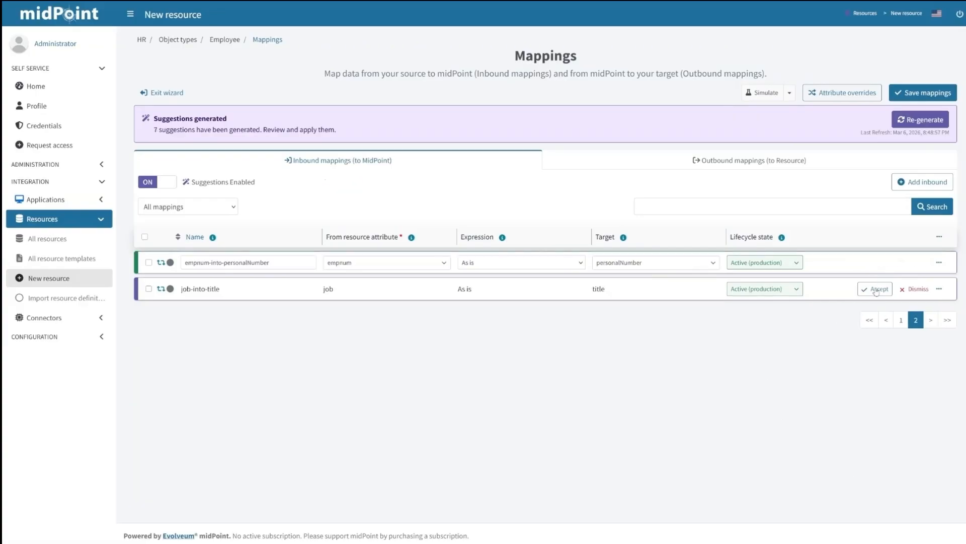
pyautogui.click(939, 288)
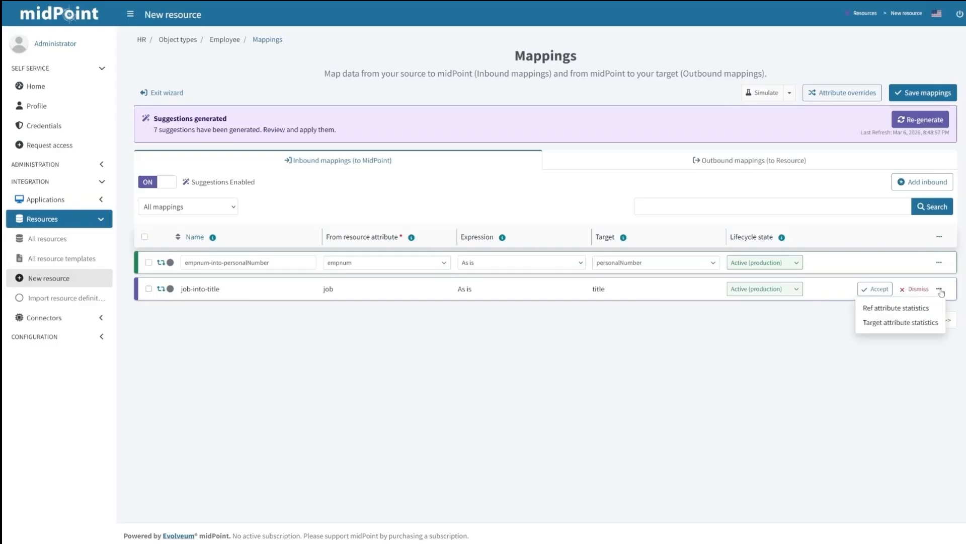
pyautogui.click(862, 293)
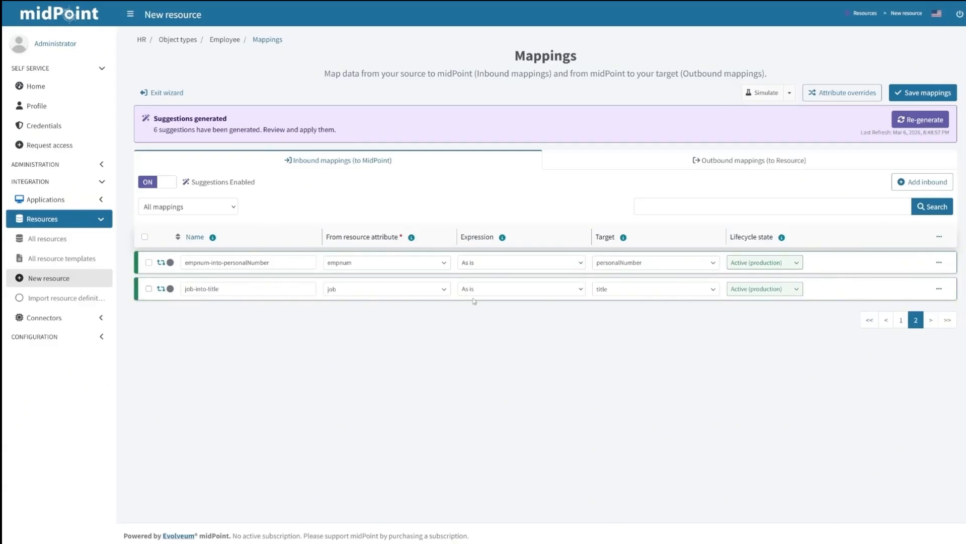
# Dismiss all remaining mapping suggestions and generate a fresh set, allowing the AI schema access and raw data
pyautogui.click(900, 320)
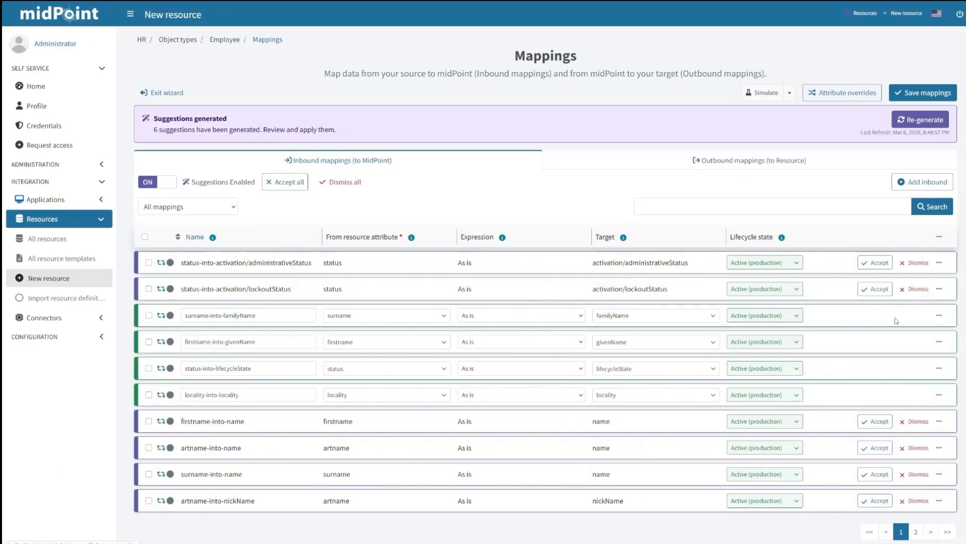
pyautogui.click(345, 182)
pyautogui.click(393, 95)
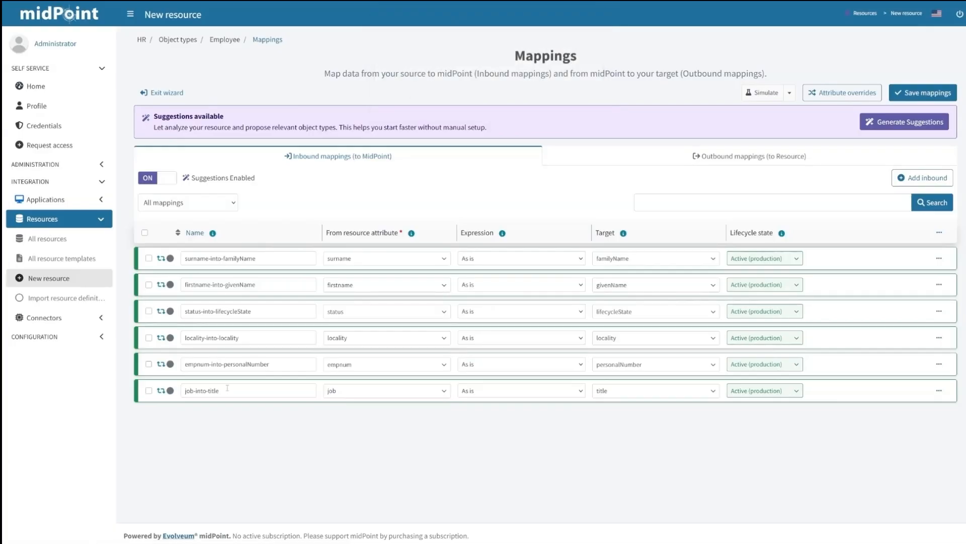
pyautogui.click(903, 129)
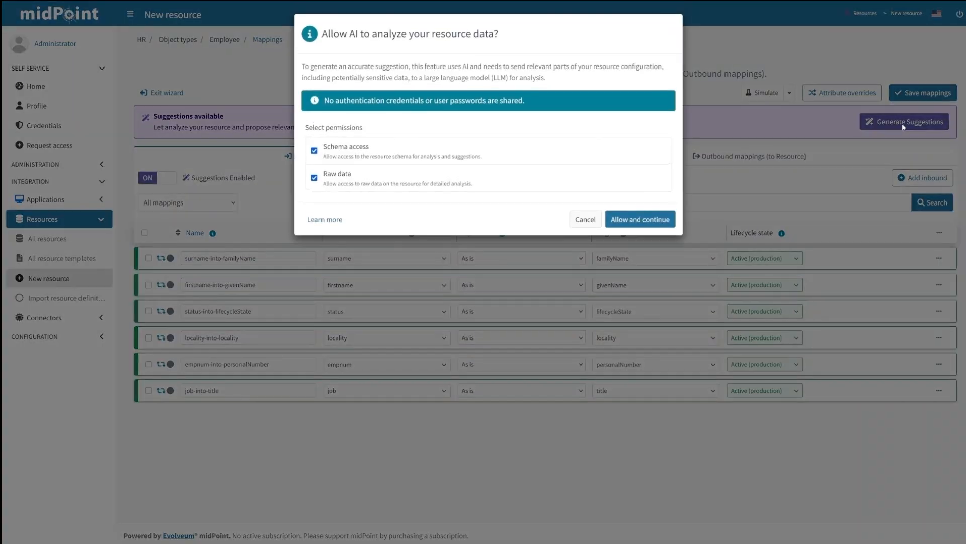
pyautogui.click(652, 219)
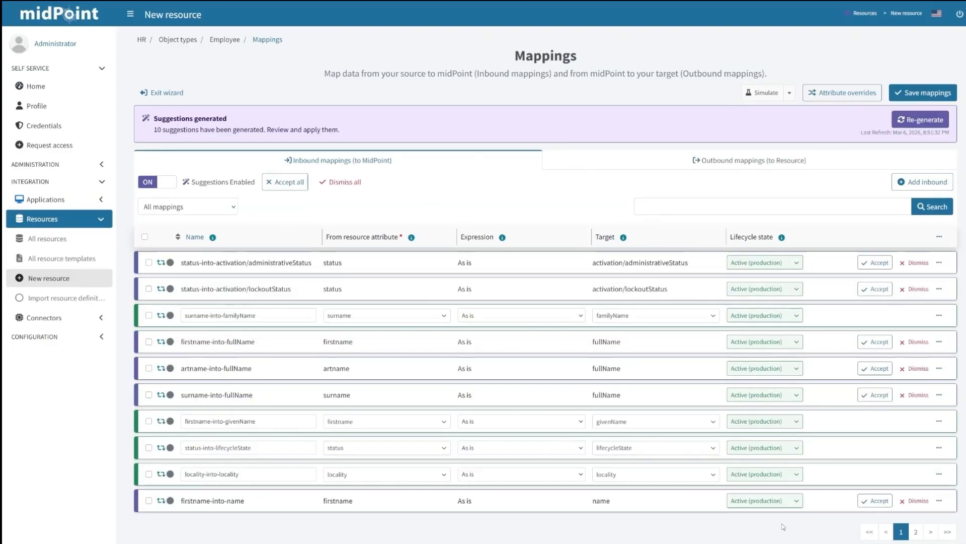
# Accept the suggested empnum-into-name mapping and dismiss all other new suggestions
pyautogui.click(916, 532)
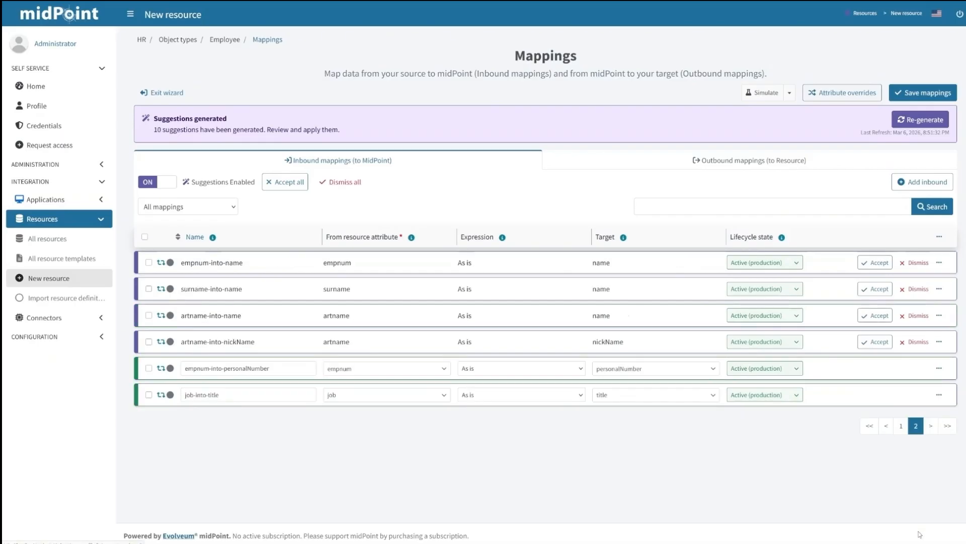
pyautogui.click(880, 263)
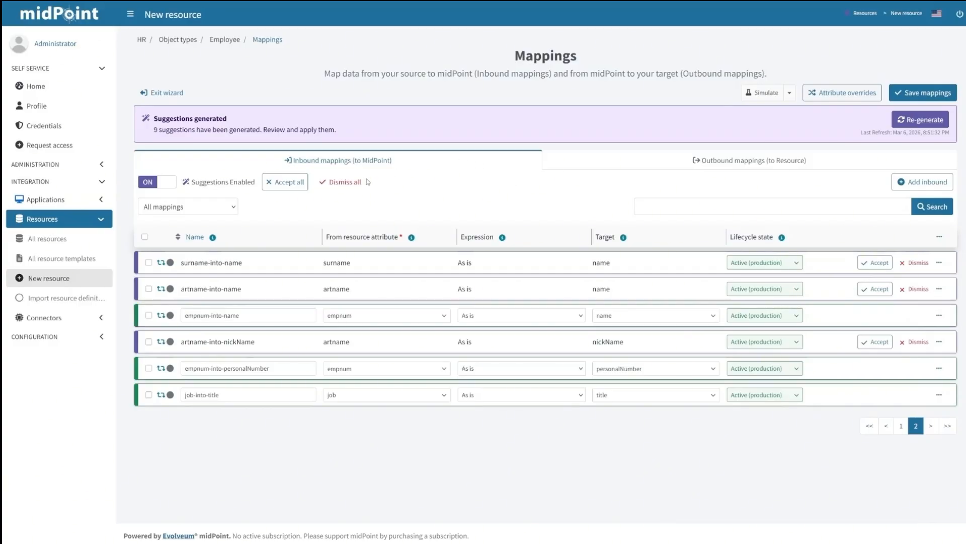
pyautogui.click(345, 182)
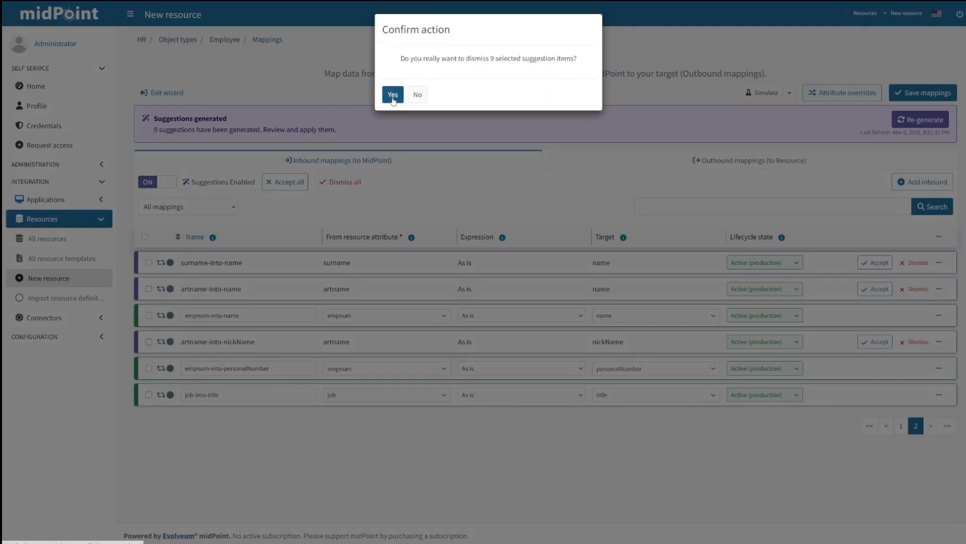
pyautogui.click(393, 97)
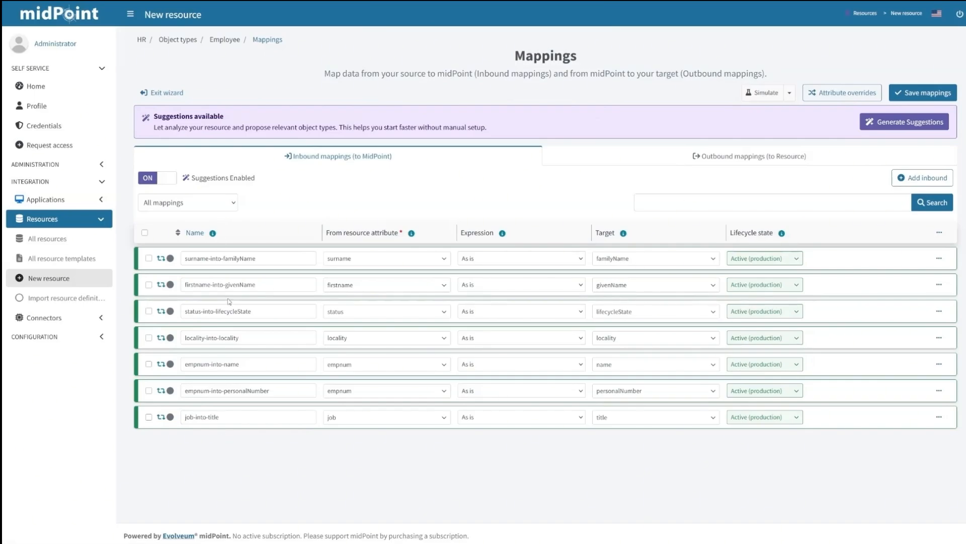
# Review the value frequencies of the status attribute used by the accepted status-into-lifecycleState mapping
pyautogui.click(939, 311)
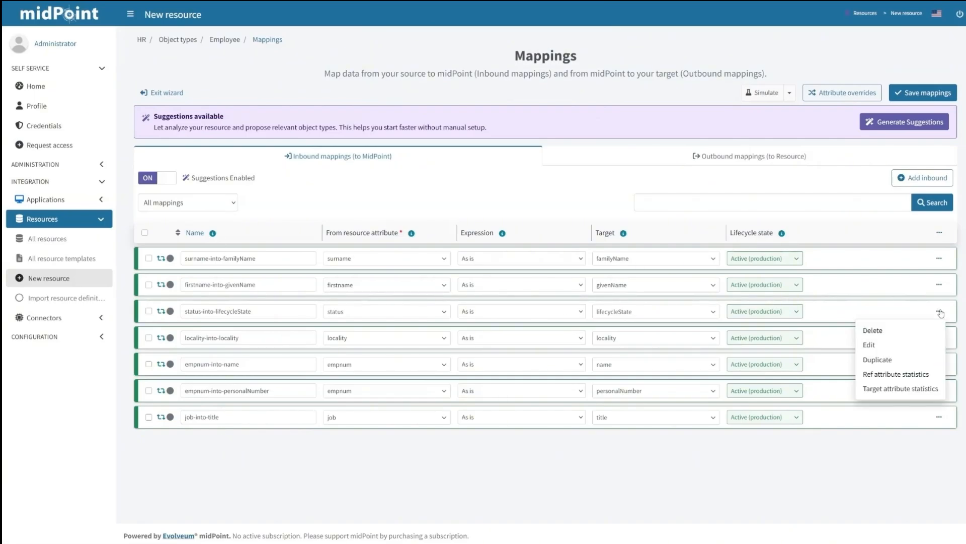
pyautogui.click(878, 375)
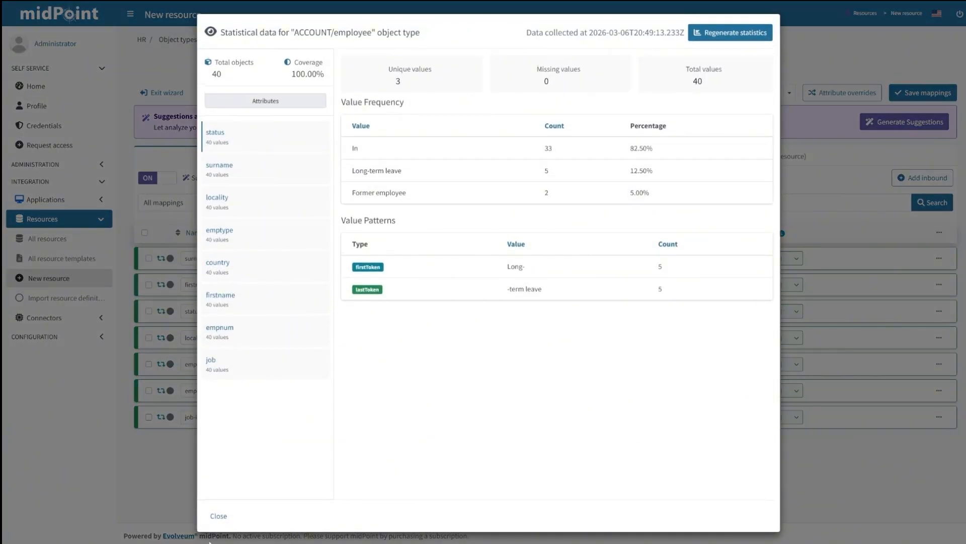
pyautogui.click(218, 515)
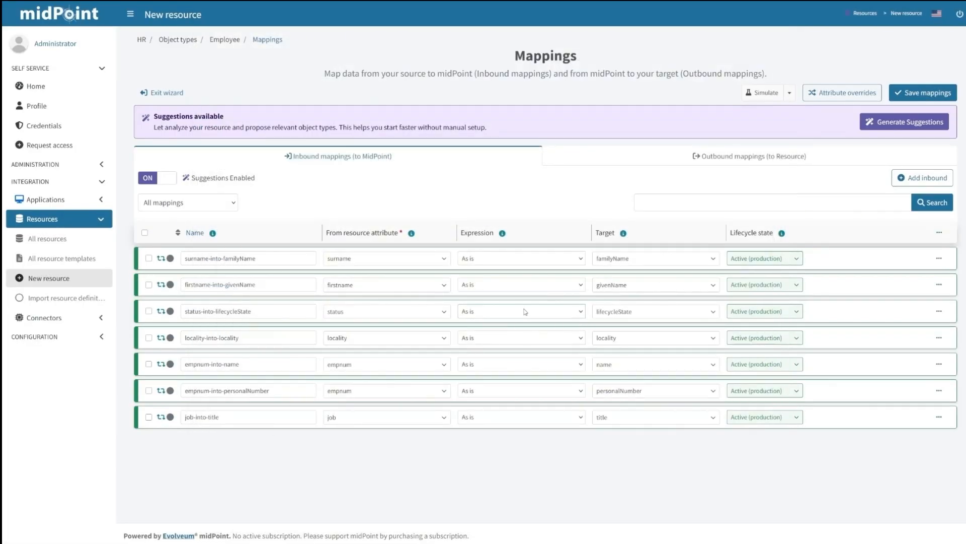
# Switch the status-into-lifecycleState mapping to a Groovy script expression beginning basic.map(input, with 'In' mapped to 'active'
pyautogui.click(498, 354)
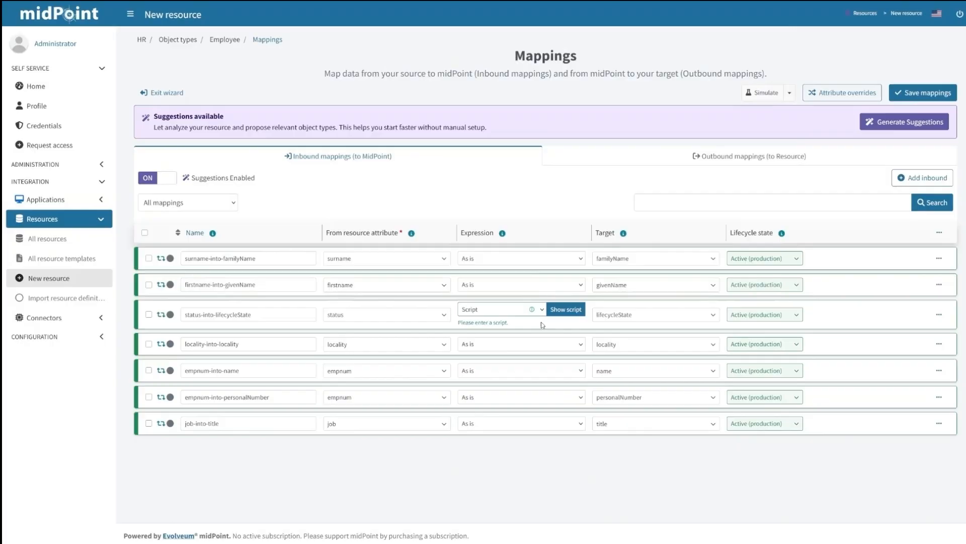
pyautogui.click(554, 313)
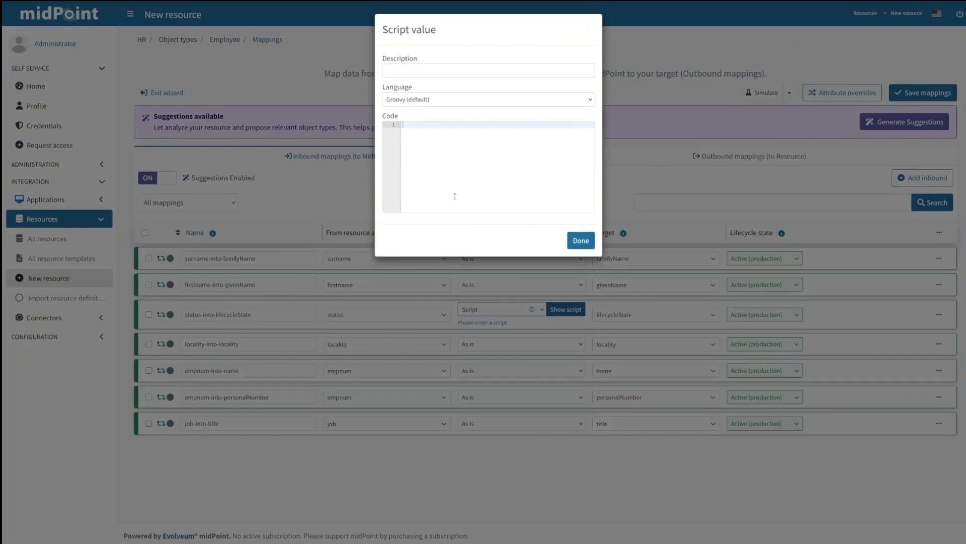
pyautogui.write('basic.map(input,')
pyautogui.press('Return')
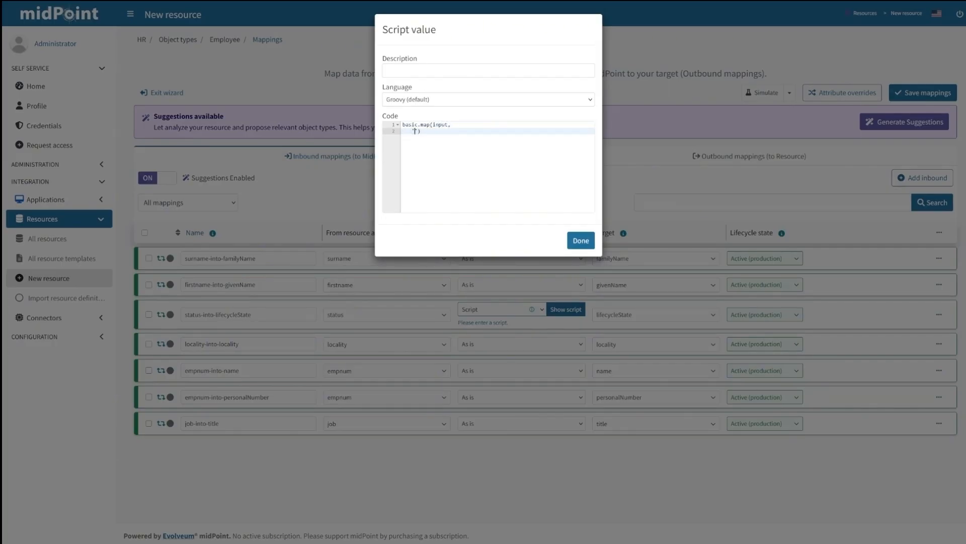
pyautogui.write("in', 'active',")
pyautogui.press('Return')
# Complete the status script by mapping 'Long-term leave' to 'suspended' and 'Former employee' to 'archived', and accept it
pyautogui.write("'Long-t")
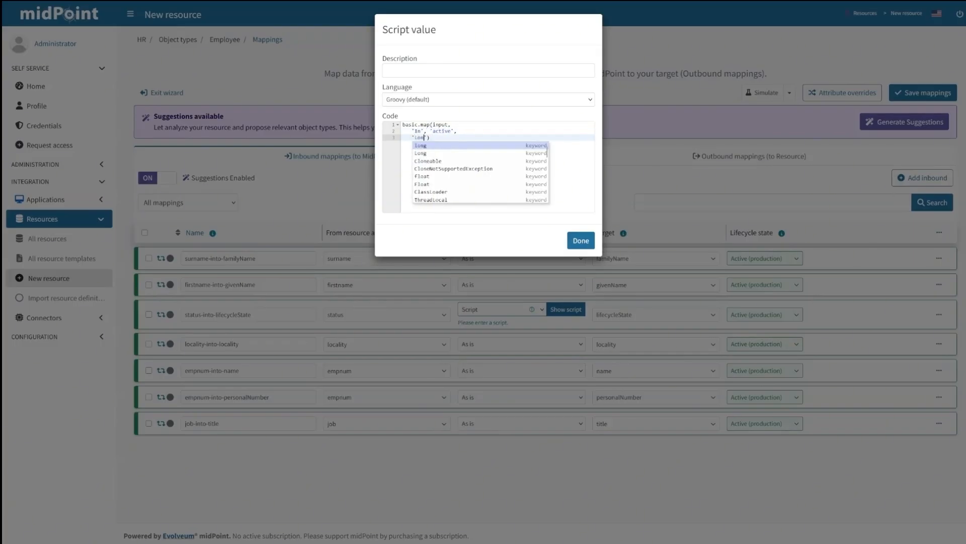
pyautogui.write('erm leave')
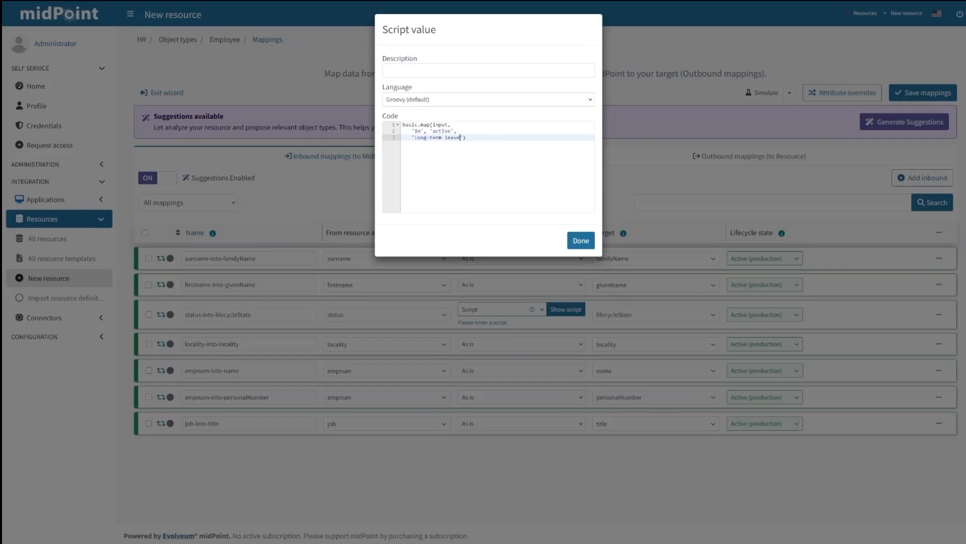
pyautogui.write("', 'archived',")
pyautogui.press('Return')
pyautogui.write("'")
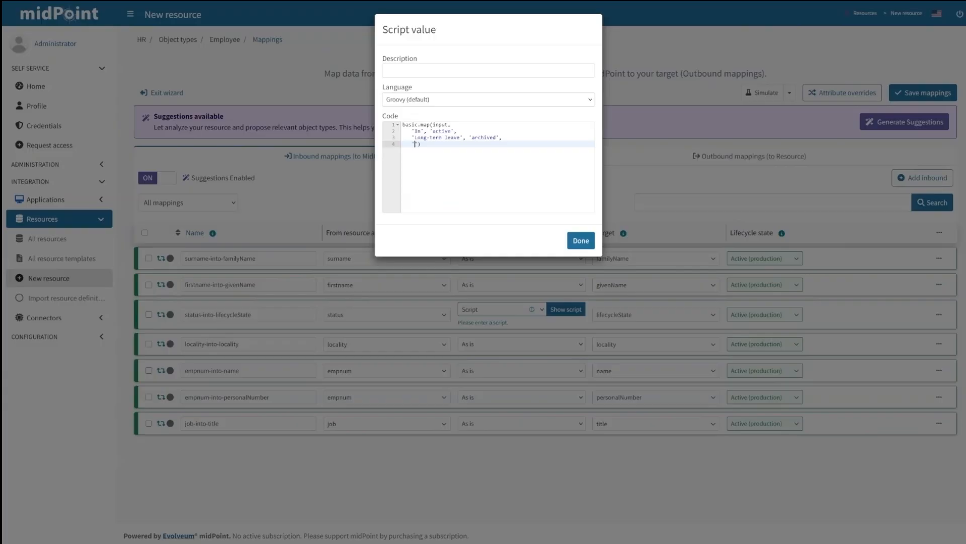
pyautogui.write('Former empl')
pyautogui.write("oyee', 'archived'")
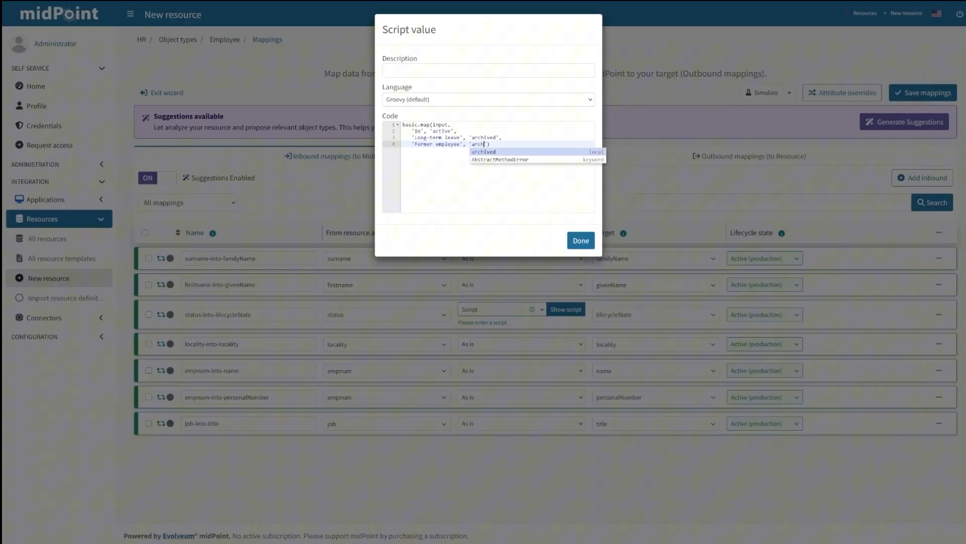
pyautogui.press('Up')
pyautogui.hotkey('ctrl', 'BackSpace')
pyautogui.write('suspend')
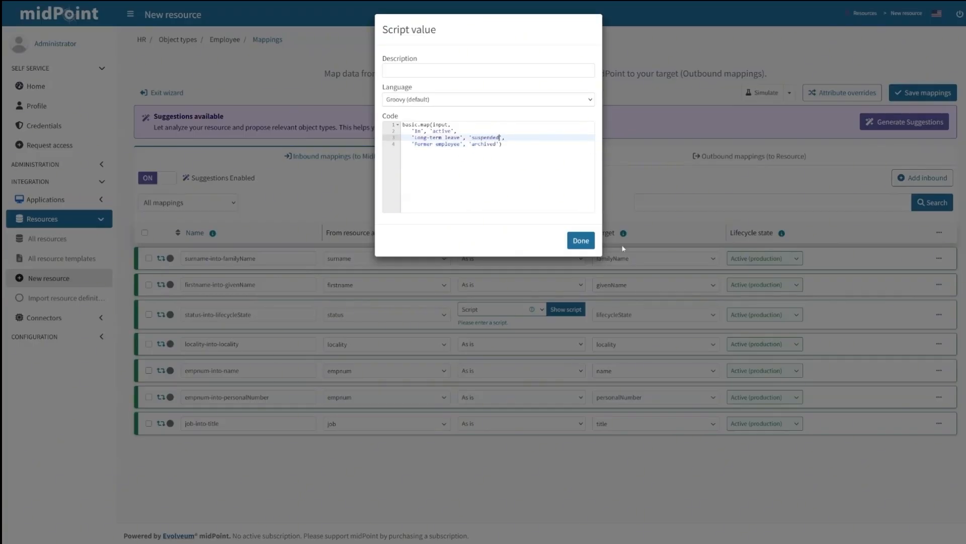
pyautogui.click(576, 246)
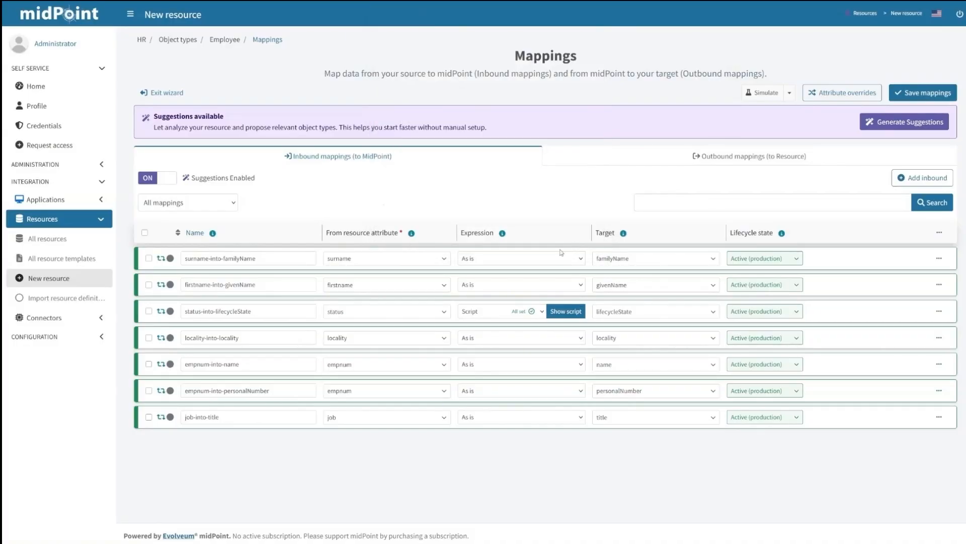
# Switch the job-into-title mapping's expression to Script and review the value statistics of its job attribute
pyautogui.click(529, 456)
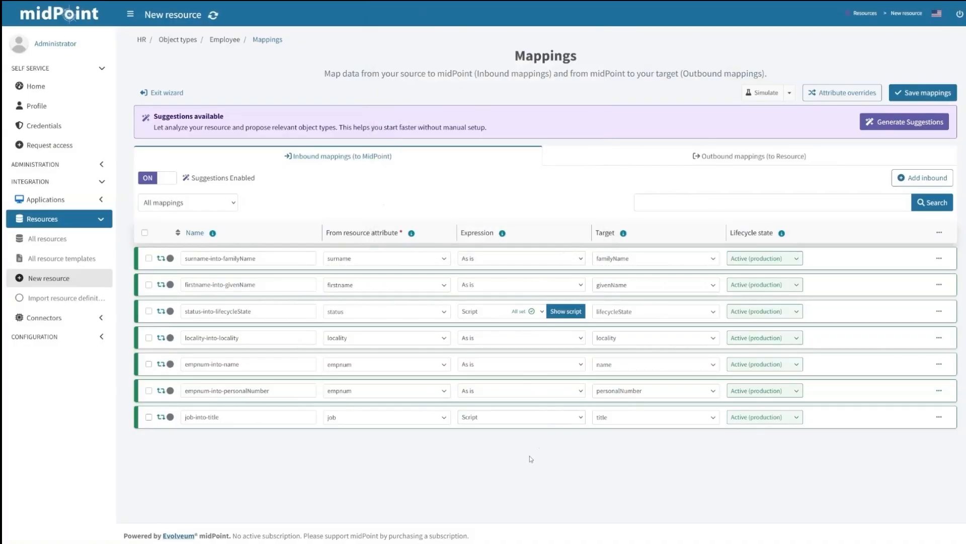
pyautogui.click(939, 422)
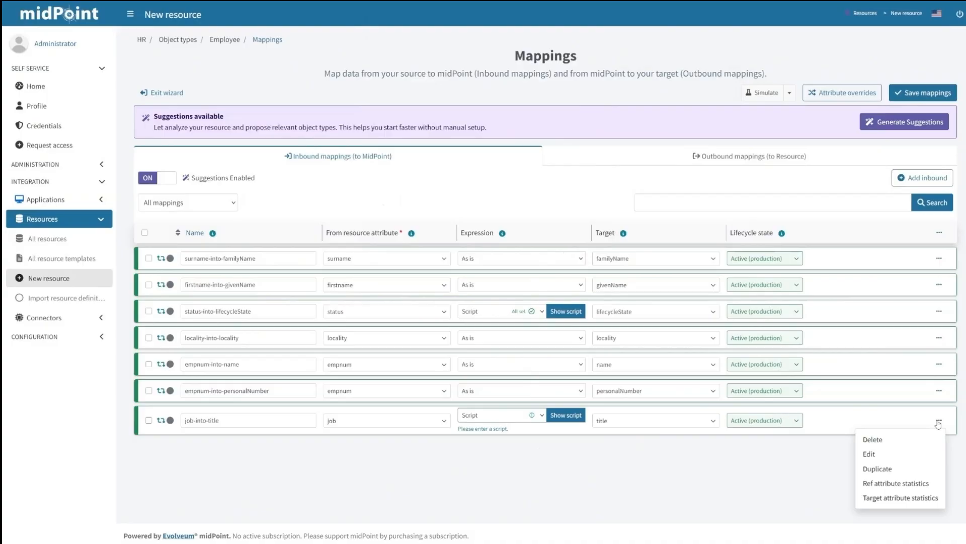
pyautogui.click(883, 483)
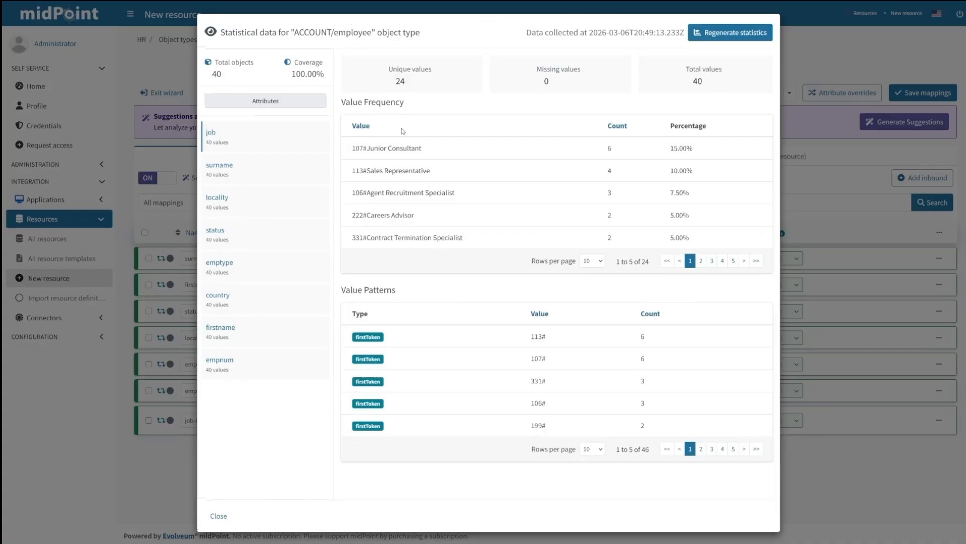
pyautogui.click(218, 516)
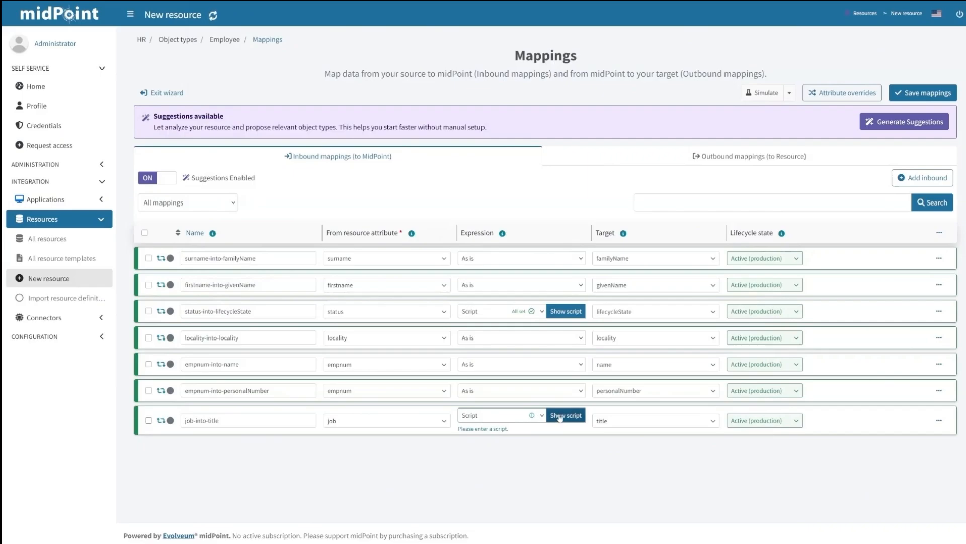
# Enter the job-into-title script basic.substringAfter(input, '#') and save the mappings
pyautogui.click(561, 419)
pyautogui.write('b')
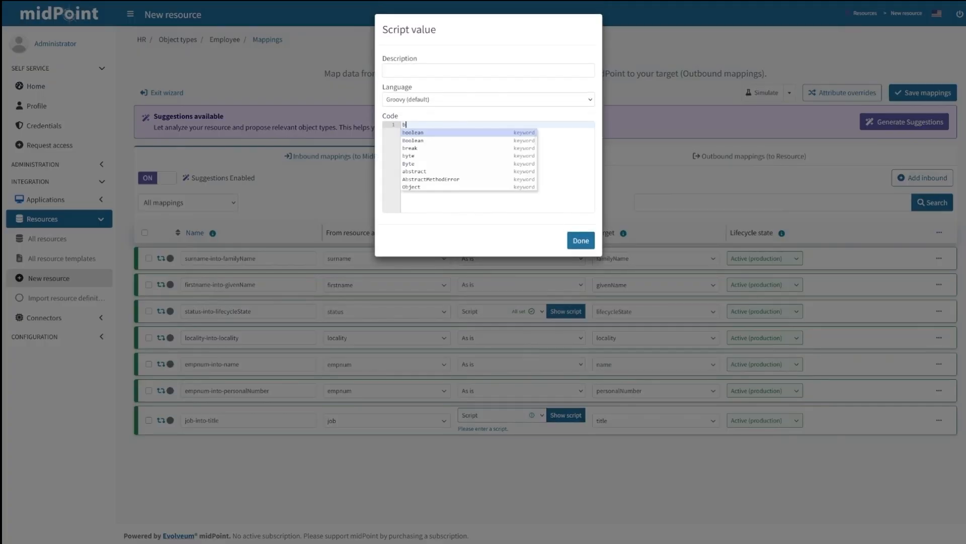
pyautogui.write('asic.substr')
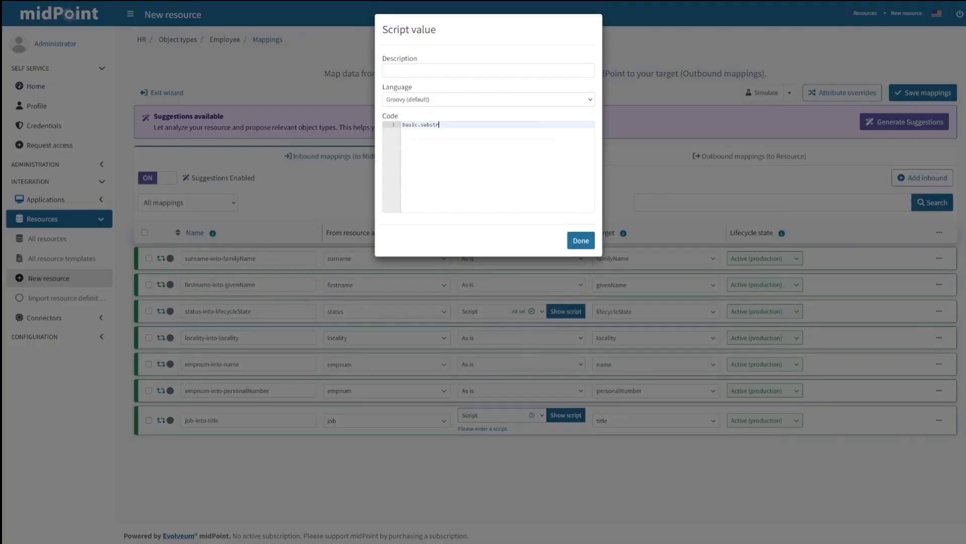
pyautogui.write("ingAfter(input, '#")
pyautogui.click(577, 244)
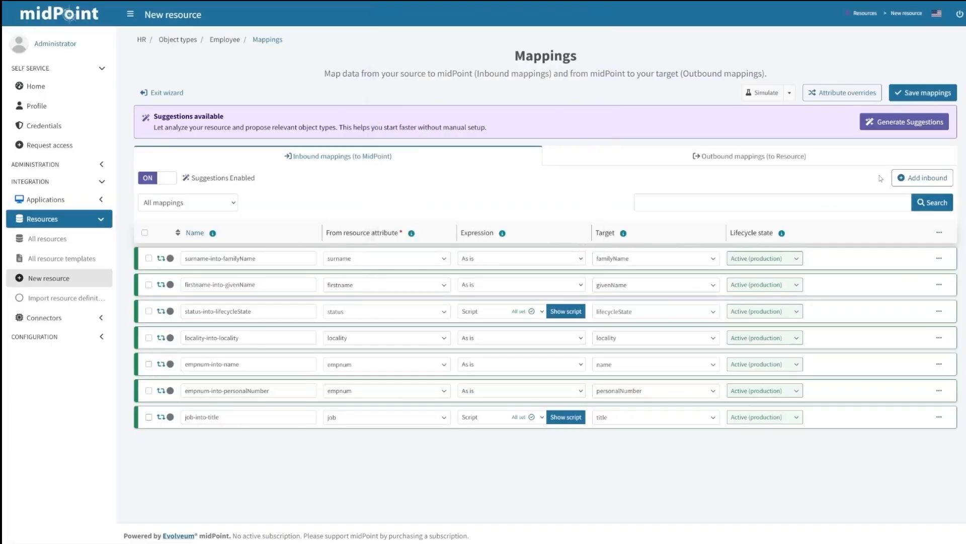
pyautogui.click(936, 94)
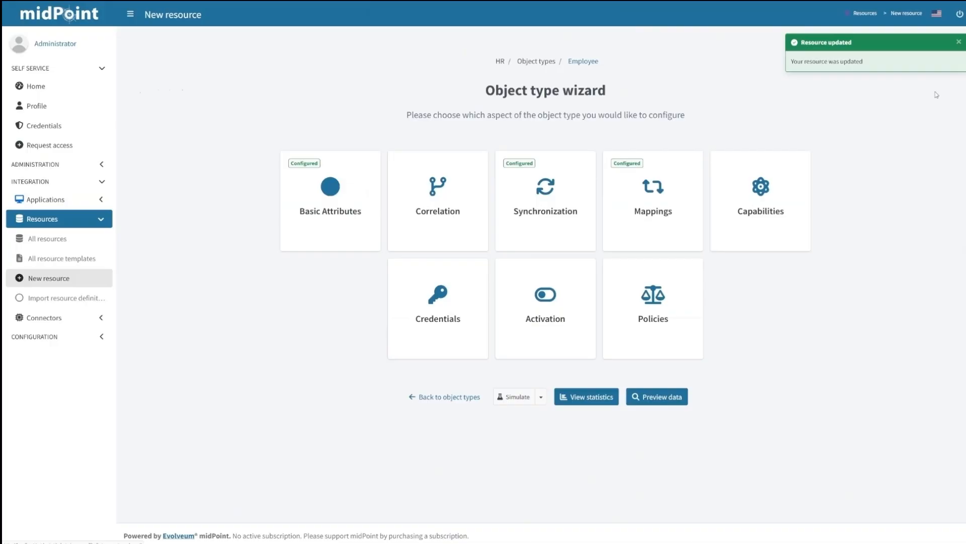
# Run a simulation of the complete Employee object type configuration and open its results
pyautogui.click(527, 397)
pyautogui.click(704, 251)
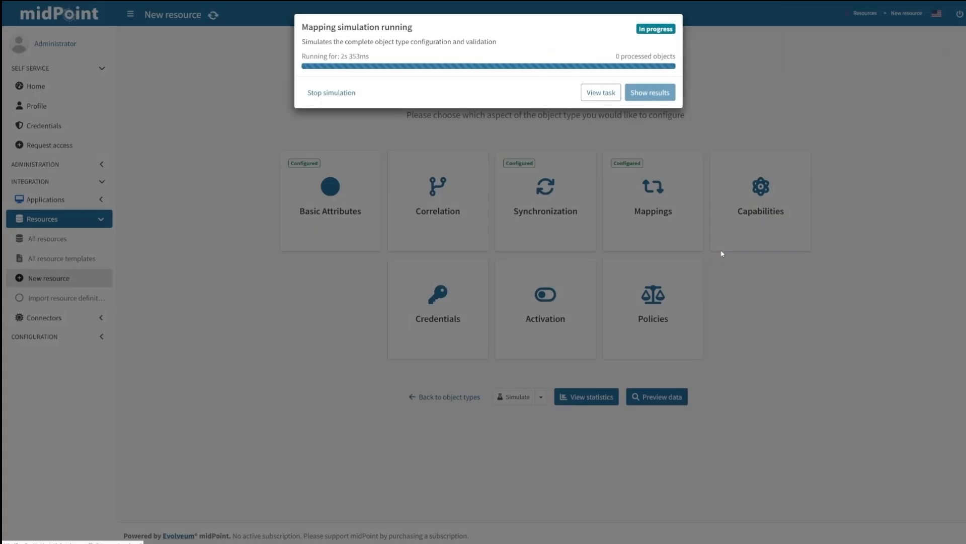
pyautogui.click(645, 93)
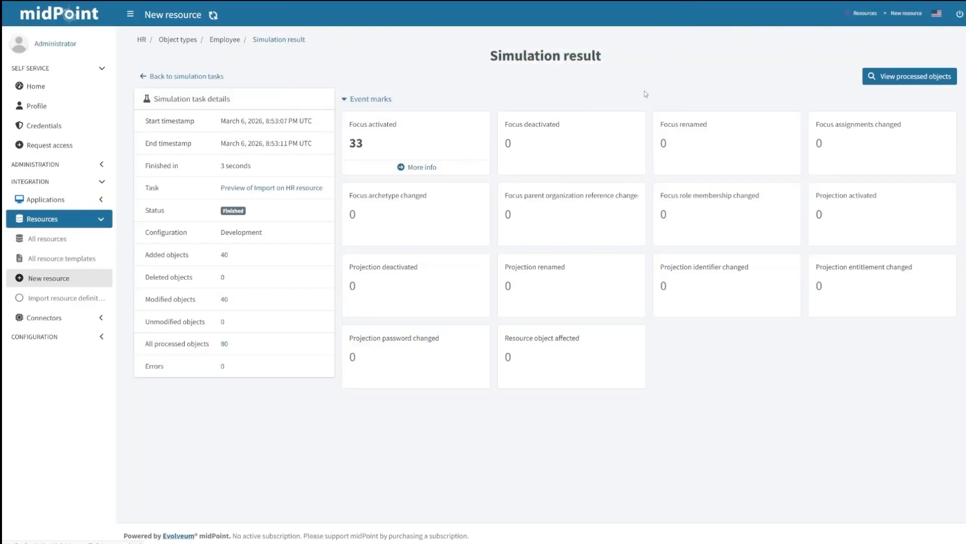
# Examine the simulated changes for the first and third added users and return to the object type wizard
pyautogui.click(224, 254)
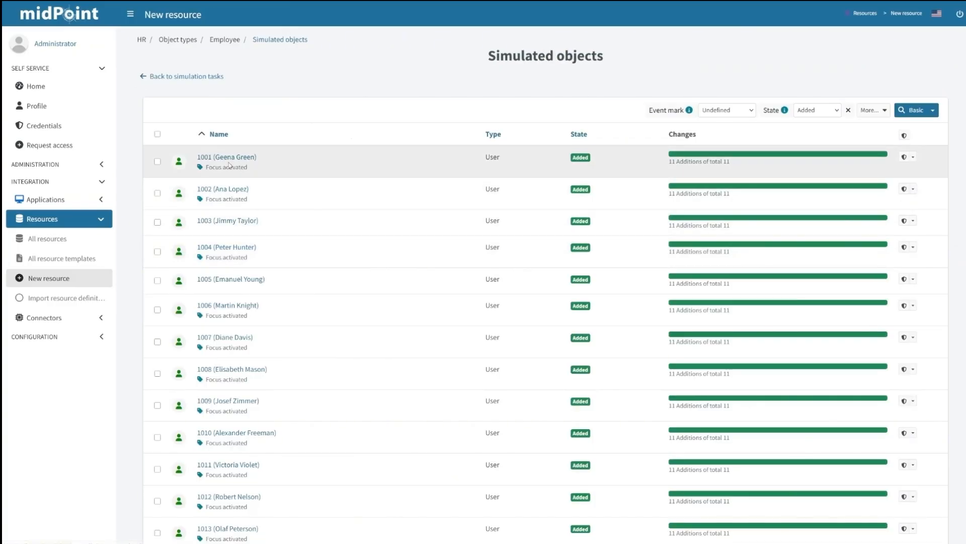
pyautogui.click(228, 161)
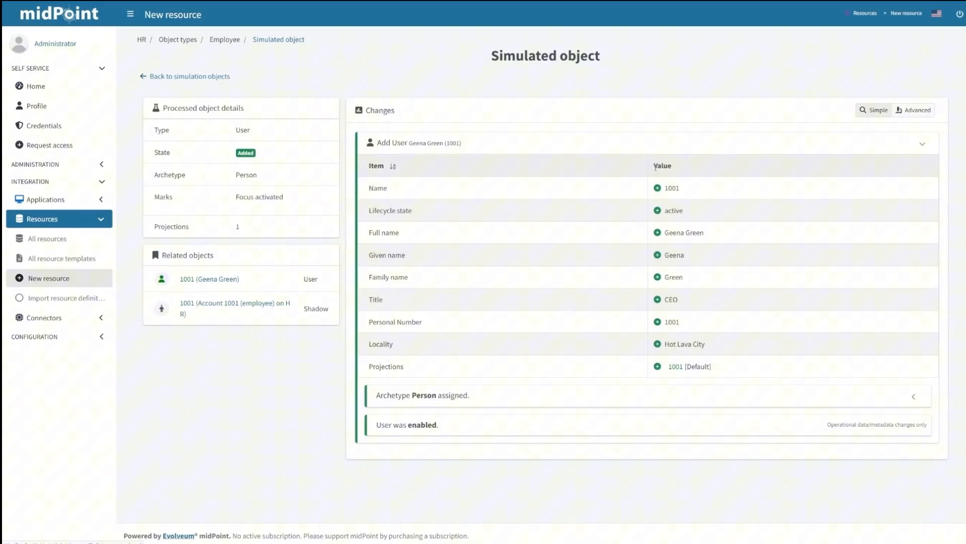
pyautogui.click(158, 77)
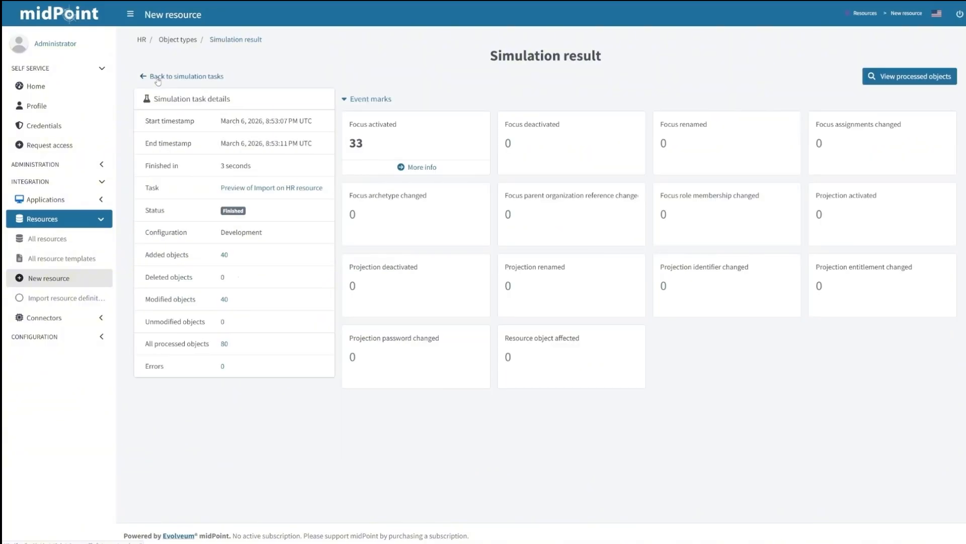
pyautogui.click(224, 256)
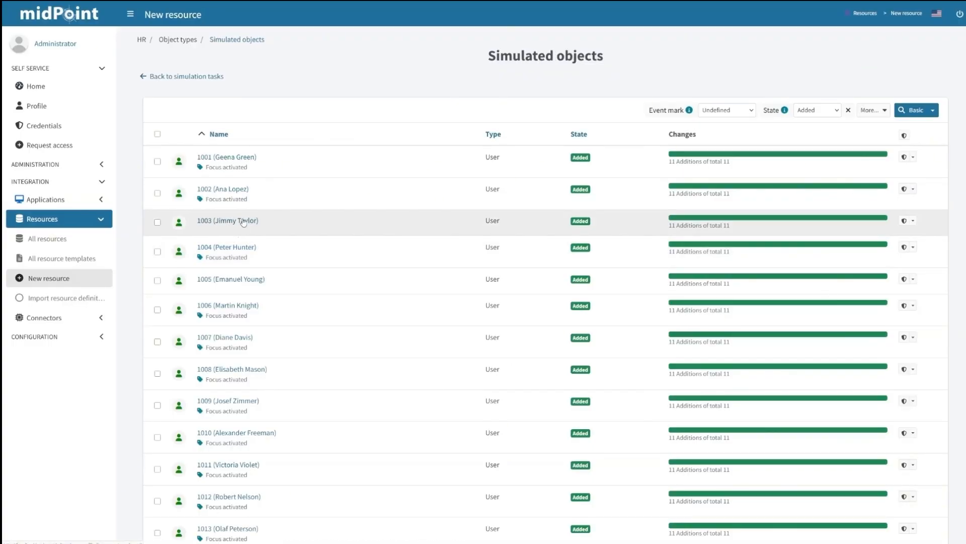
pyautogui.click(244, 222)
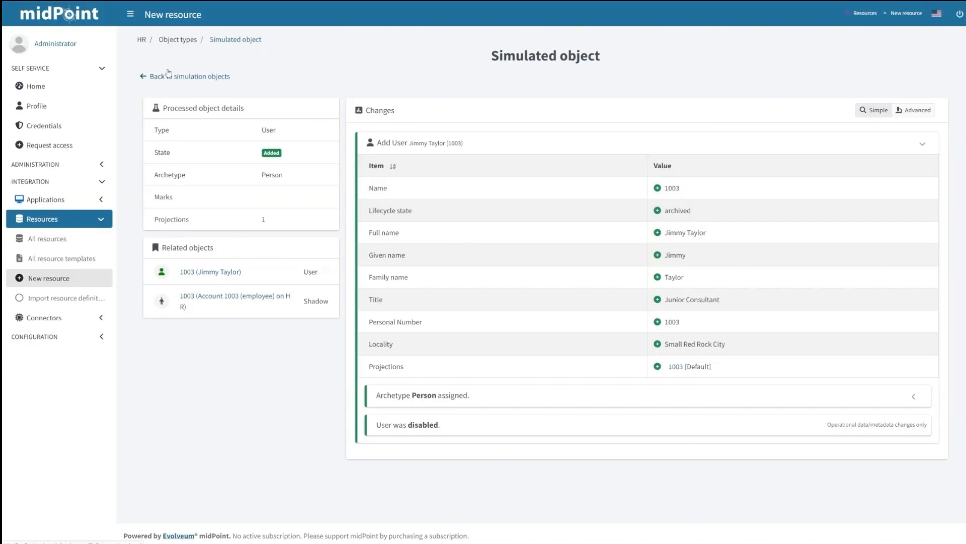
pyautogui.click(168, 76)
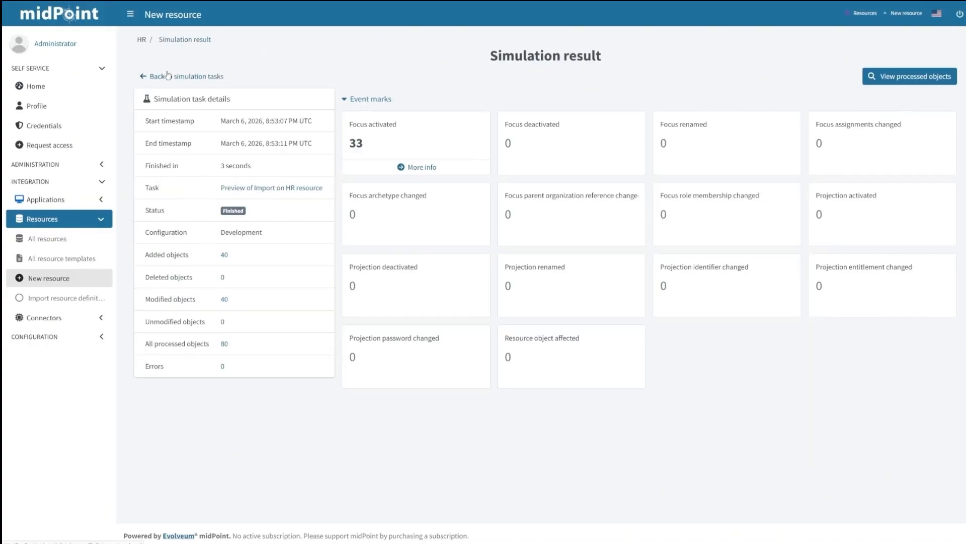
pyautogui.click(168, 76)
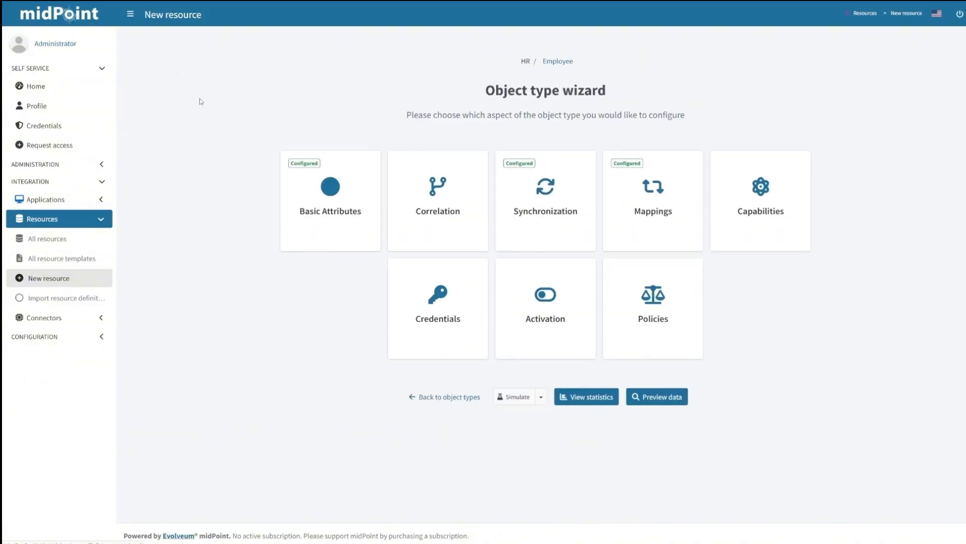
# Save the object type settings and set the HR resource's lifecycle state to Active (production)
pyautogui.click(461, 398)
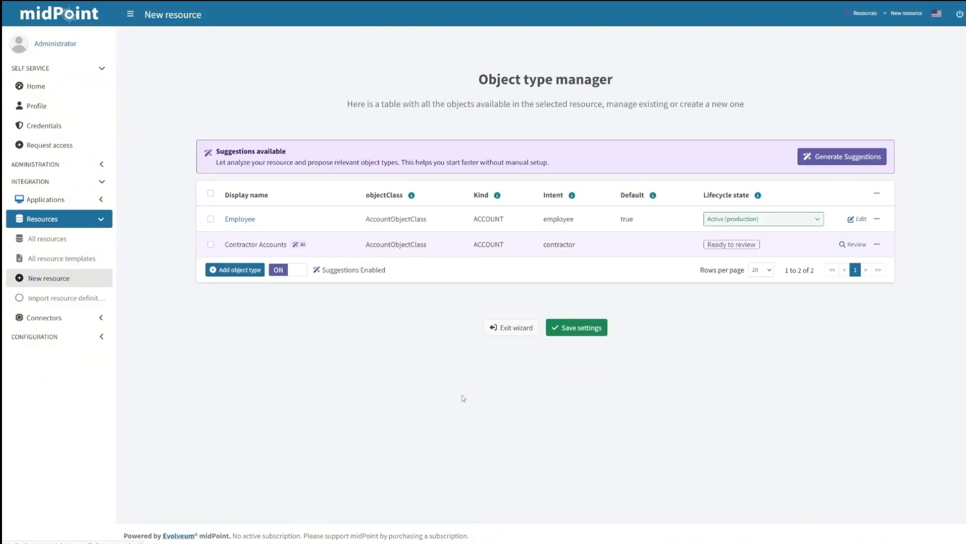
pyautogui.click(589, 329)
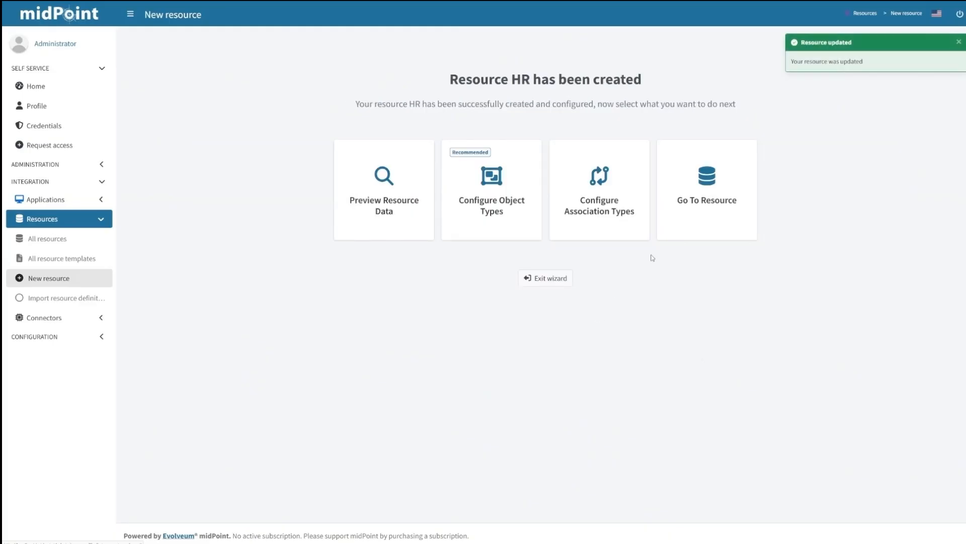
pyautogui.click(696, 212)
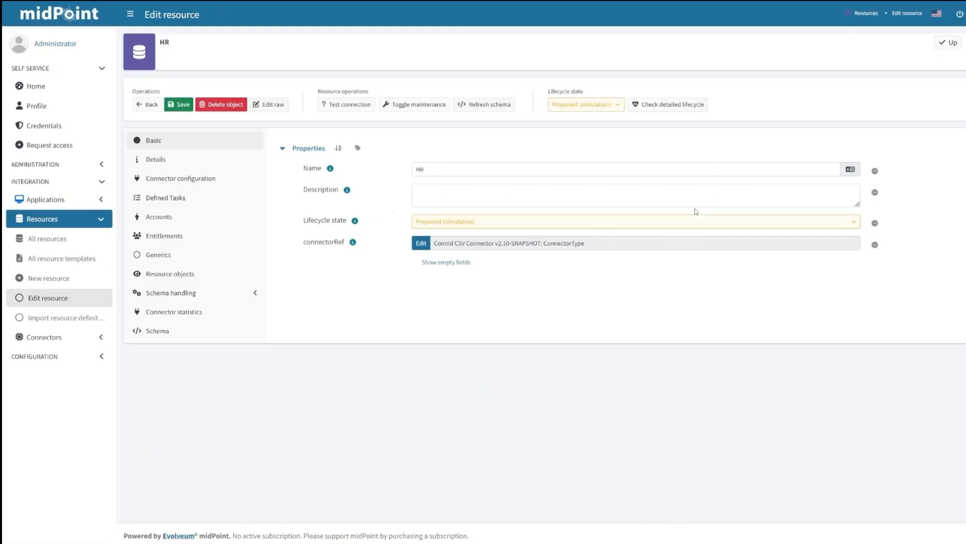
pyautogui.click(578, 149)
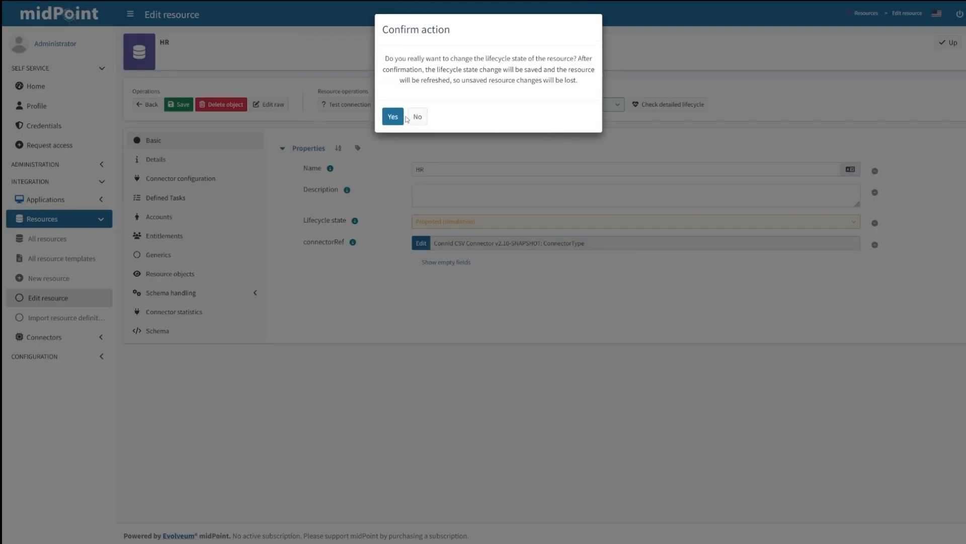
pyautogui.click(392, 117)
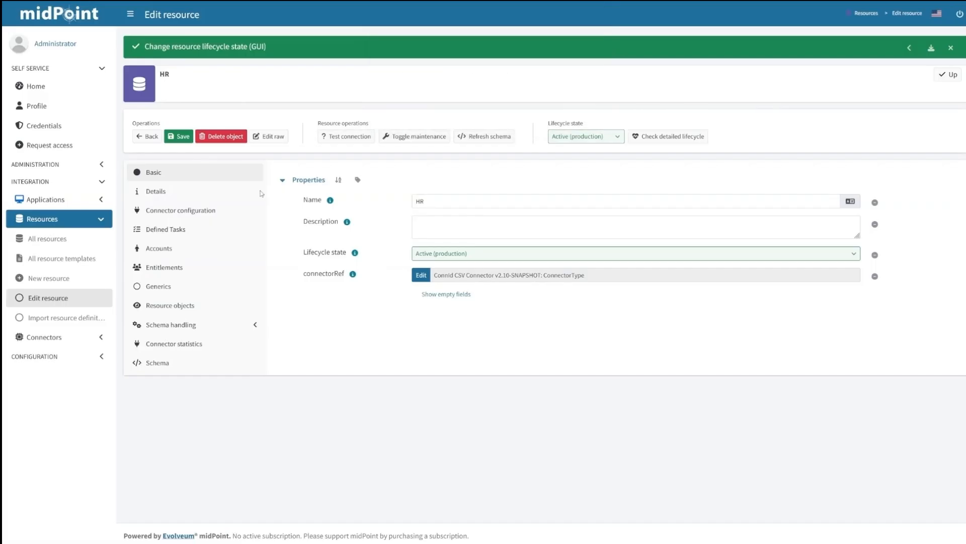
# Create a non-simulated import task for the HR resource's Employee accounts, leaving its settings at the defaults, and save and run it
pyautogui.click(154, 249)
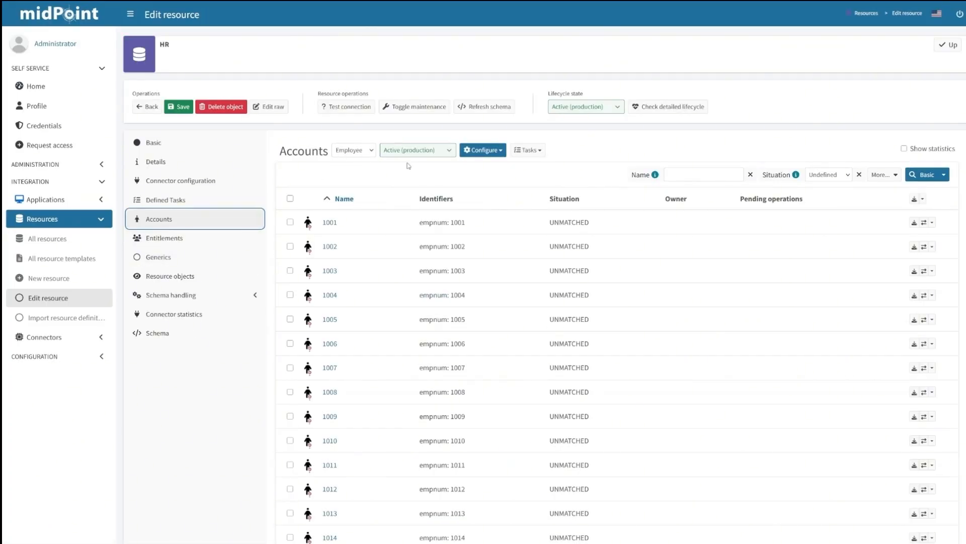
pyautogui.click(529, 154)
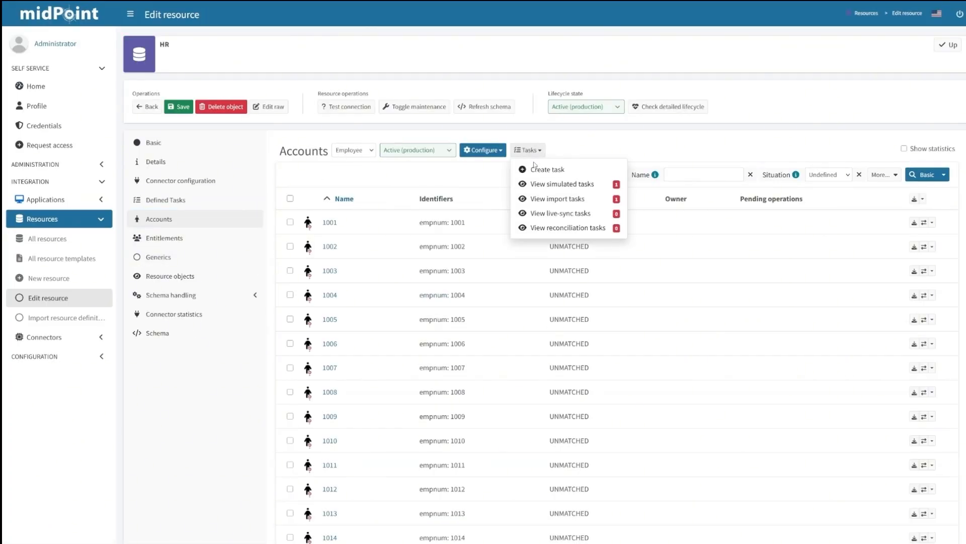
pyautogui.click(535, 168)
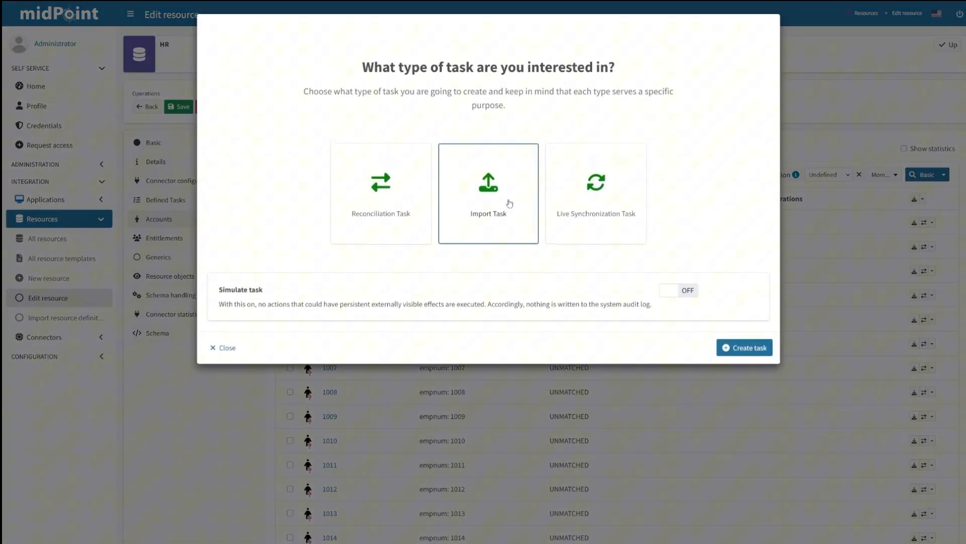
pyautogui.click(510, 212)
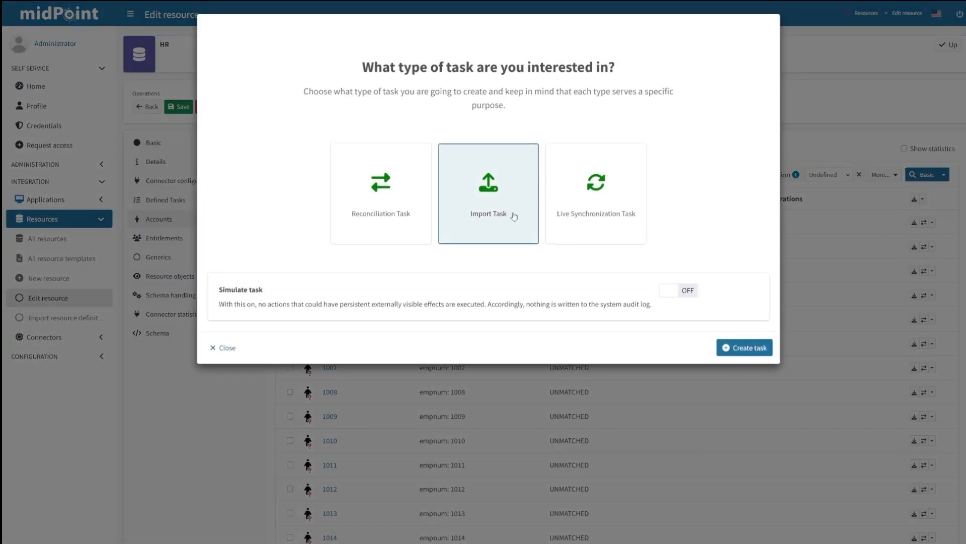
pyautogui.click(764, 354)
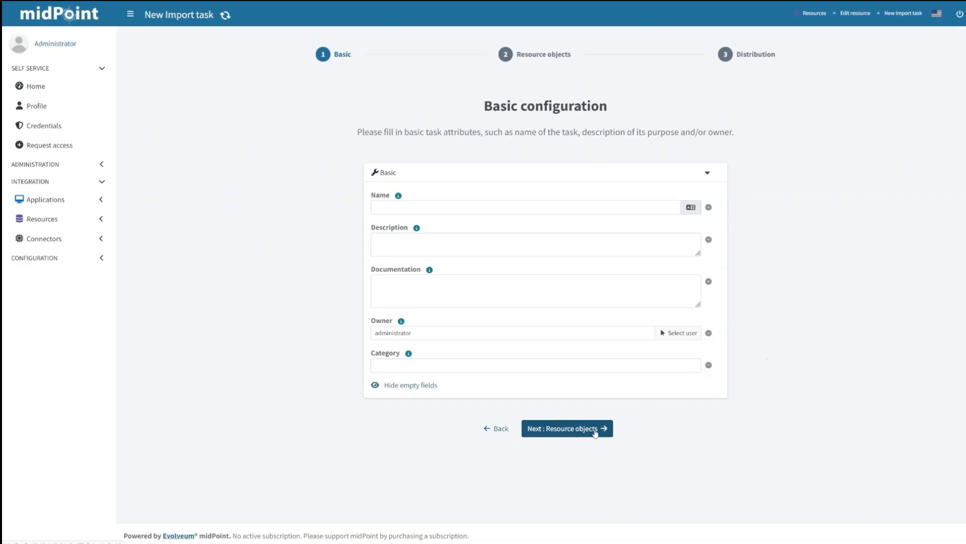
pyautogui.click(595, 434)
pyautogui.click(590, 388)
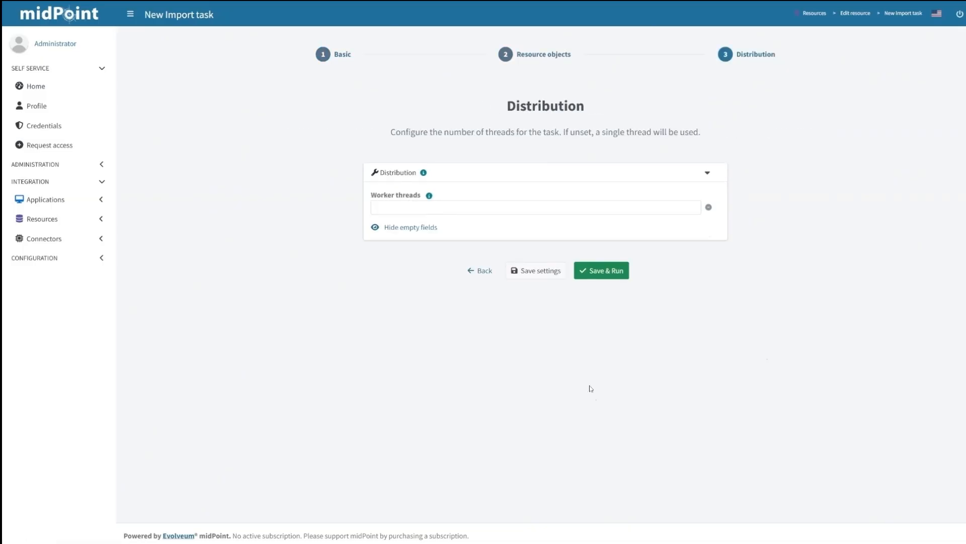
pyautogui.click(608, 271)
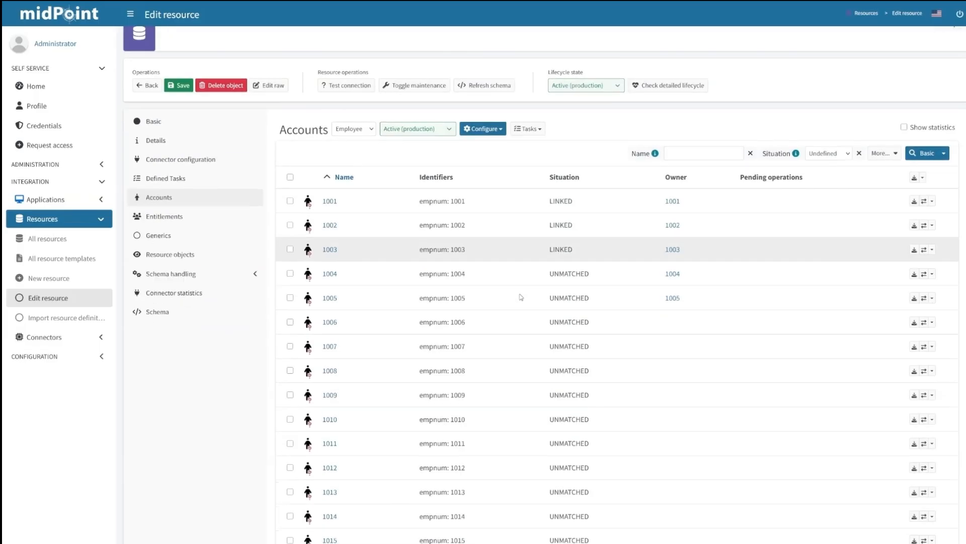
# Refresh the HR accounts list, examine the owner of account 1001, and return to the list
pyautogui.scroll(-5, 518, 307)
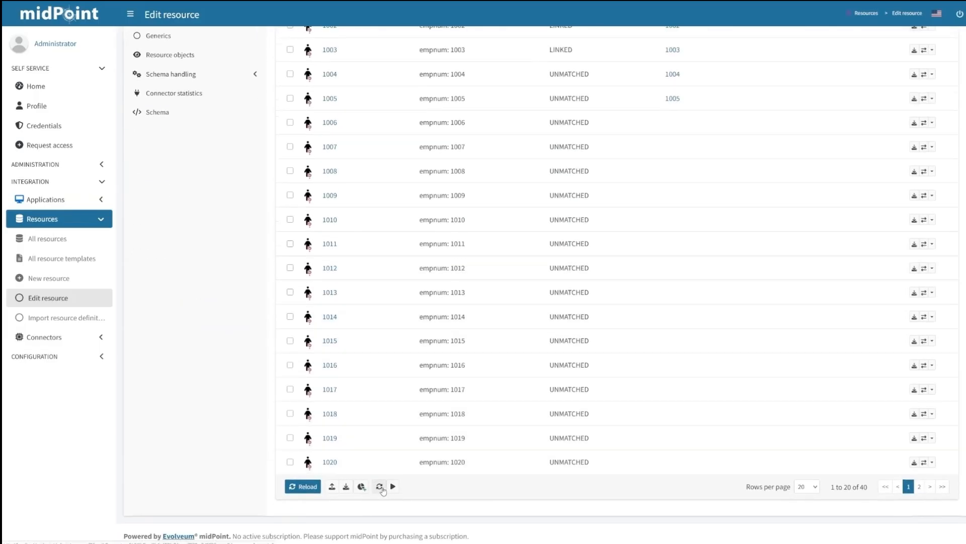
pyautogui.click(380, 487)
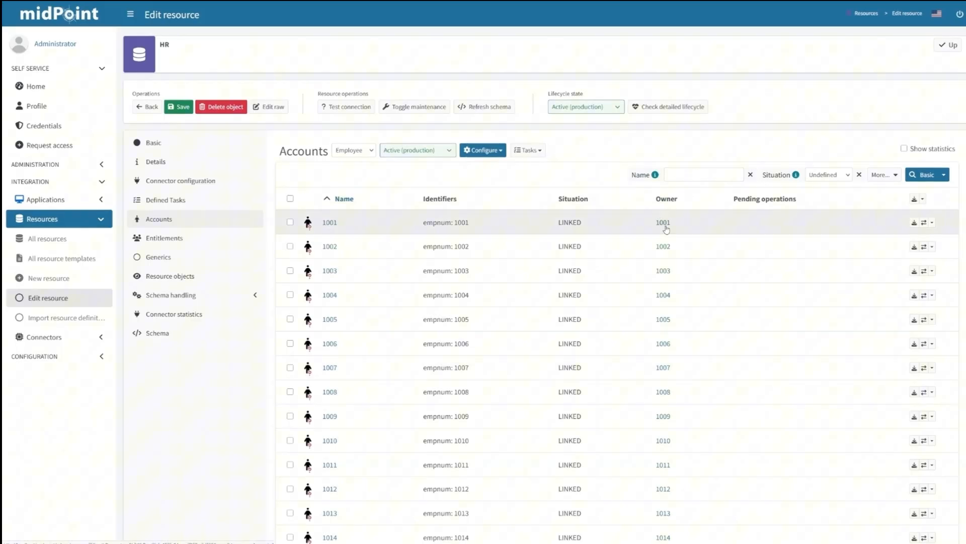
pyautogui.click(663, 223)
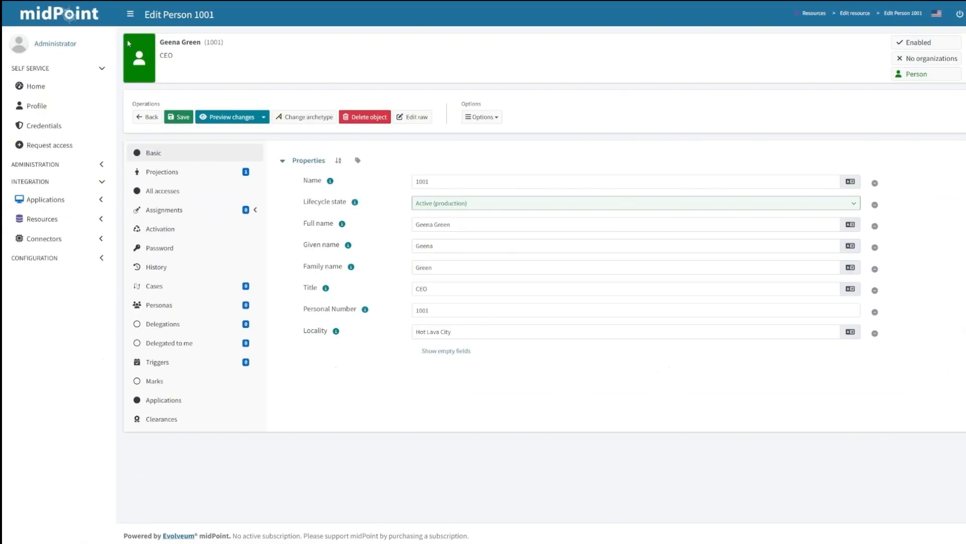
pyautogui.click(161, 117)
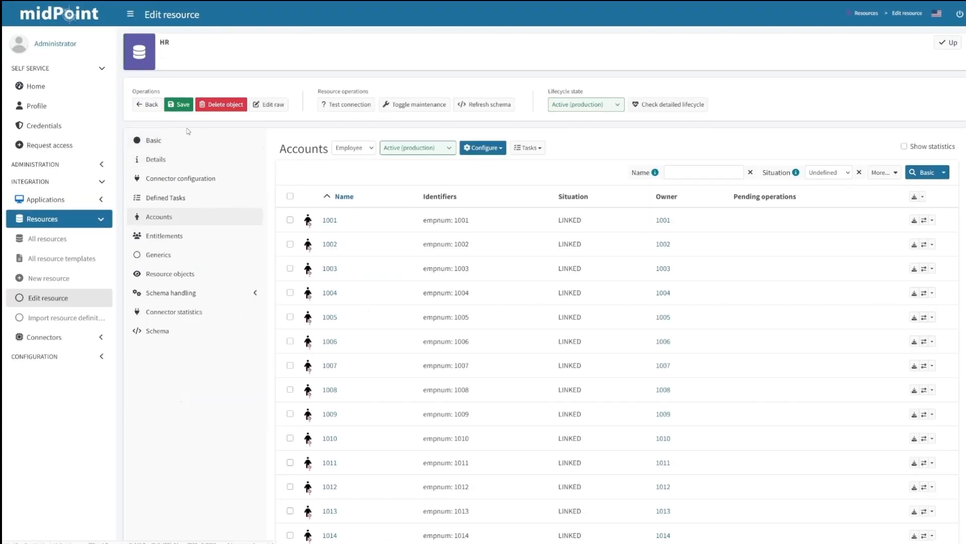
# Start a new resource from scratch with the LDAP Connector, name it LDAP, and proceed to its connection configuration
pyautogui.click(57, 285)
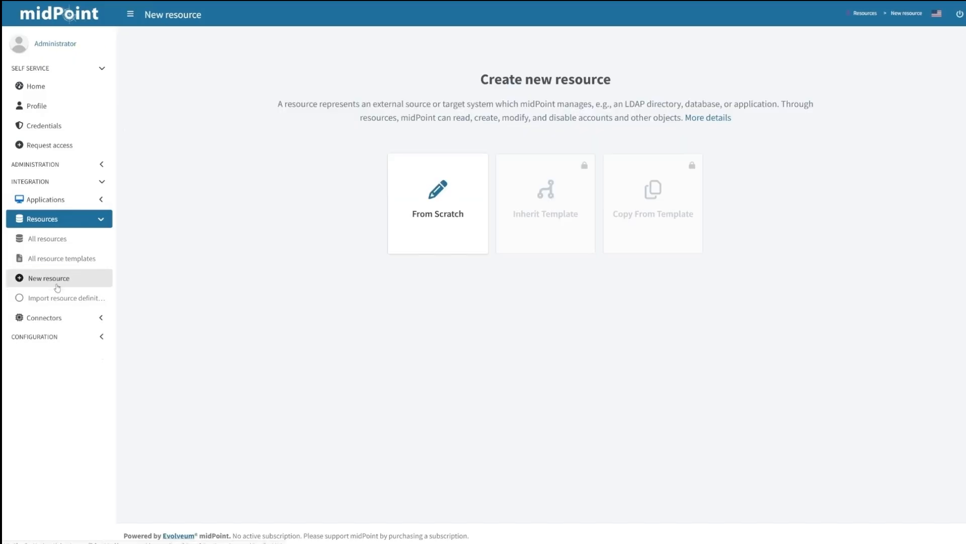
pyautogui.click(416, 209)
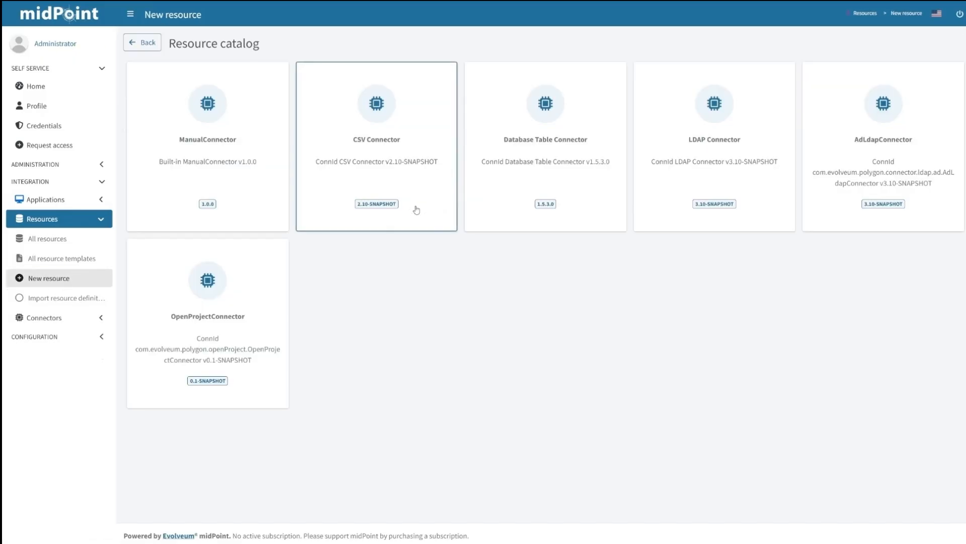
pyautogui.click(688, 166)
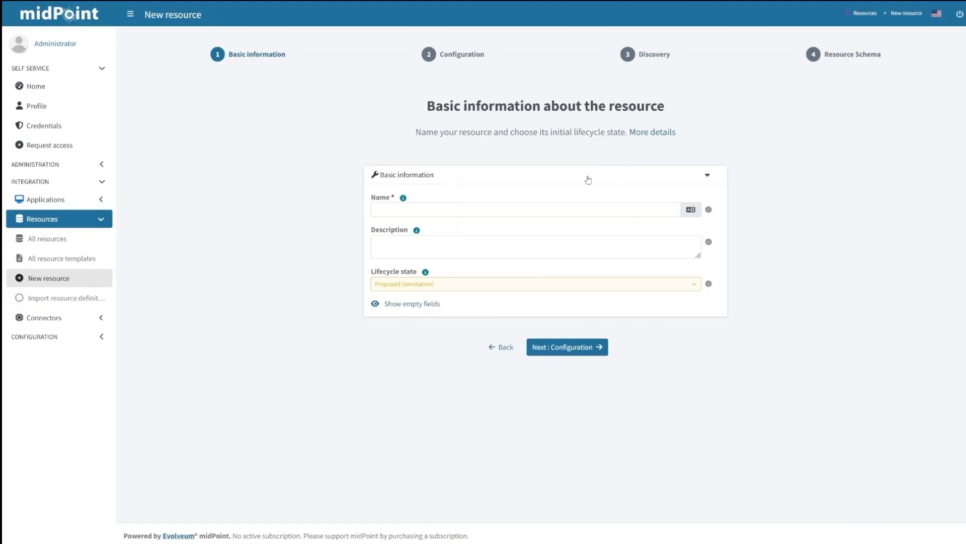
pyautogui.click(427, 208)
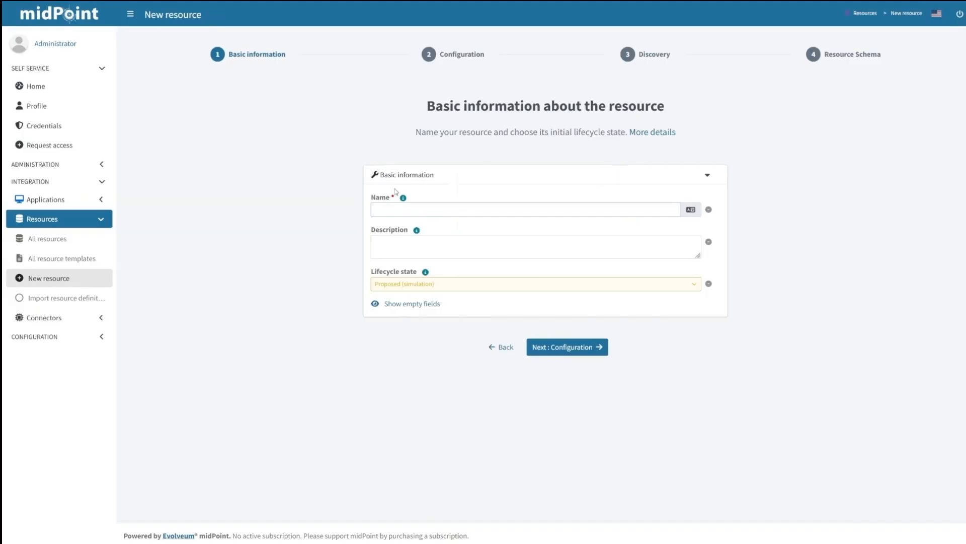
pyautogui.write('LDAP')
pyautogui.click(558, 350)
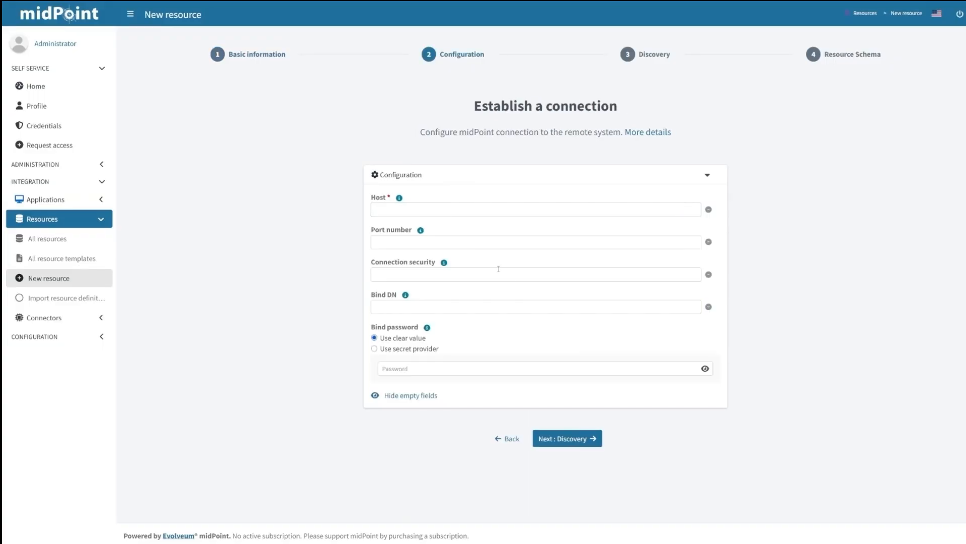
# Set the LDAP connection's host to ad and its bind DN to cn=idm,ou=service-accounts,dc=example,dc=com
pyautogui.click(412, 209)
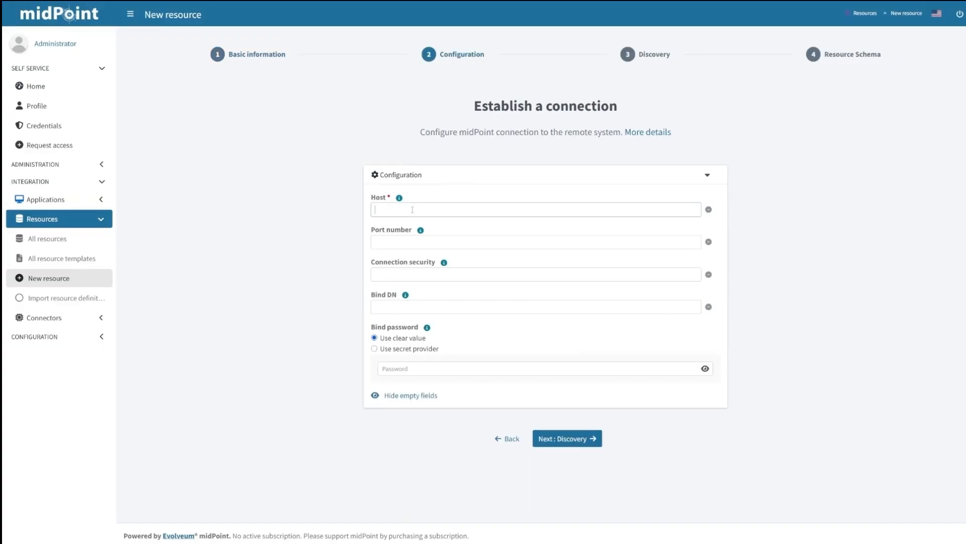
pyautogui.click(407, 306)
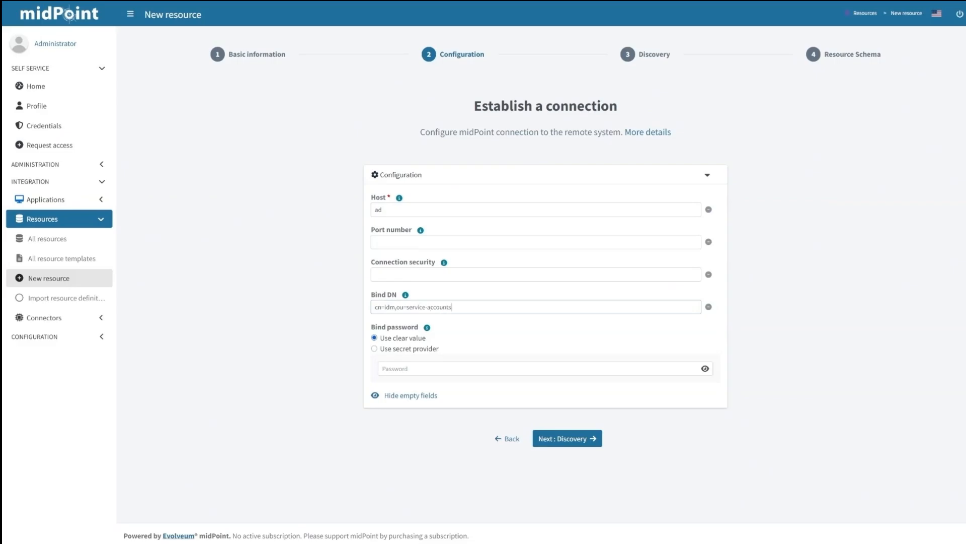
pyautogui.write('cn=idm,ou=service-accounts,dc=example,dc=com')
# Have the bind password read from the Docker secrets provider with the key ad_password and proceed to discovery
pyautogui.click(374, 349)
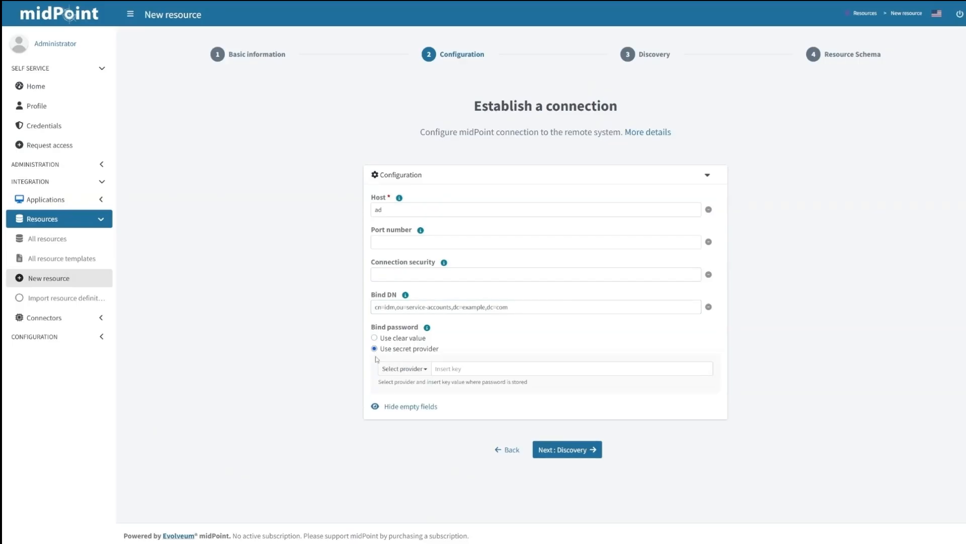
pyautogui.click(402, 369)
pyautogui.click(400, 392)
pyautogui.click(457, 372)
pyautogui.write('ad_password')
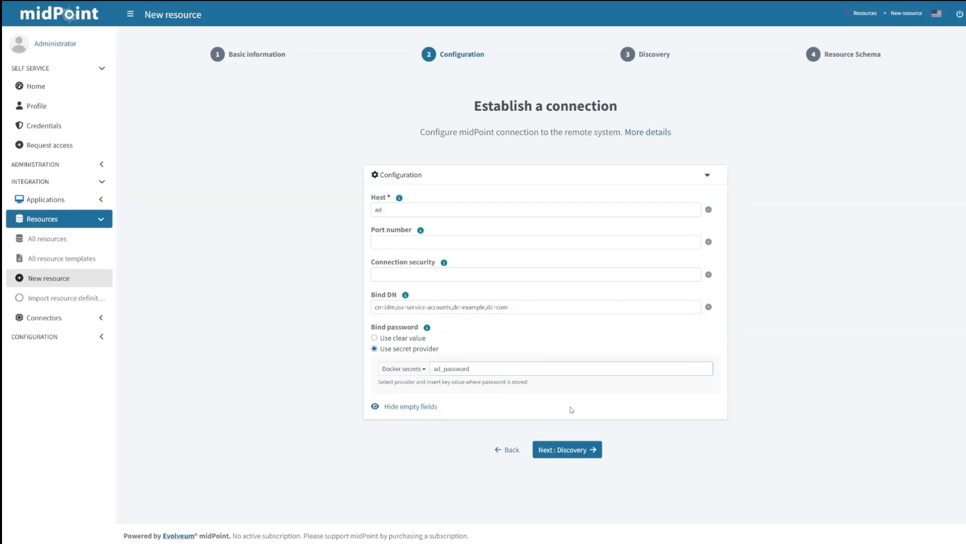
pyautogui.click(574, 452)
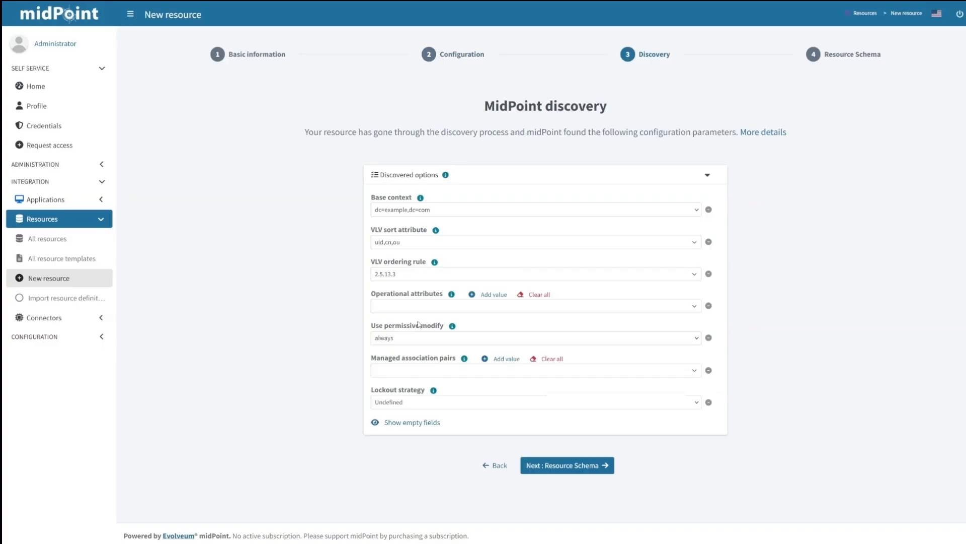
# Accept the discovered options and the preselected object classes and create the LDAP resource
pyautogui.click(591, 469)
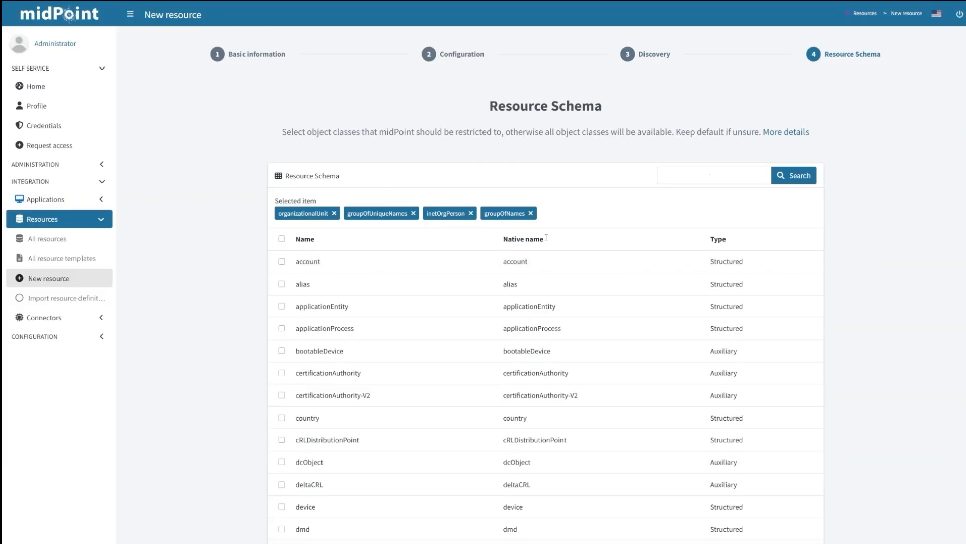
pyautogui.scroll(-5, 558, 302)
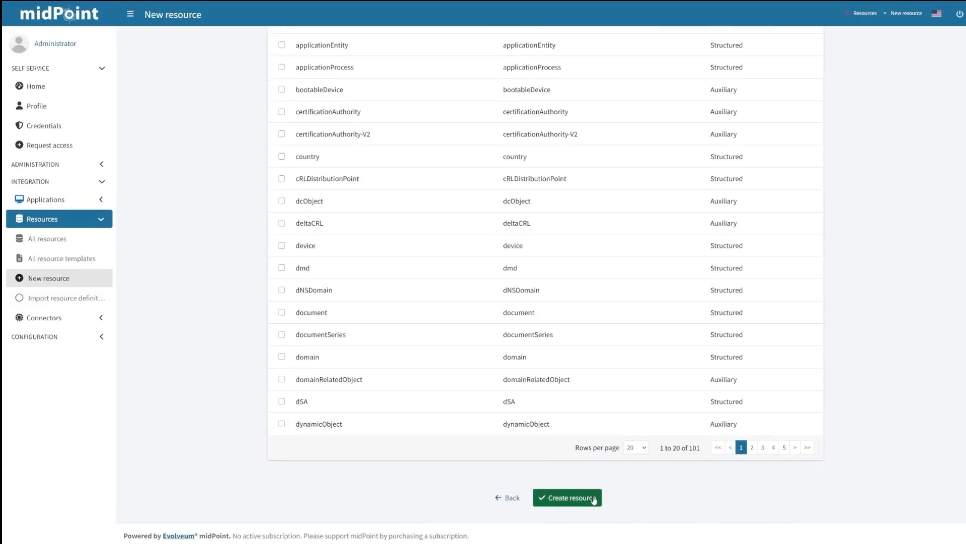
pyautogui.click(593, 498)
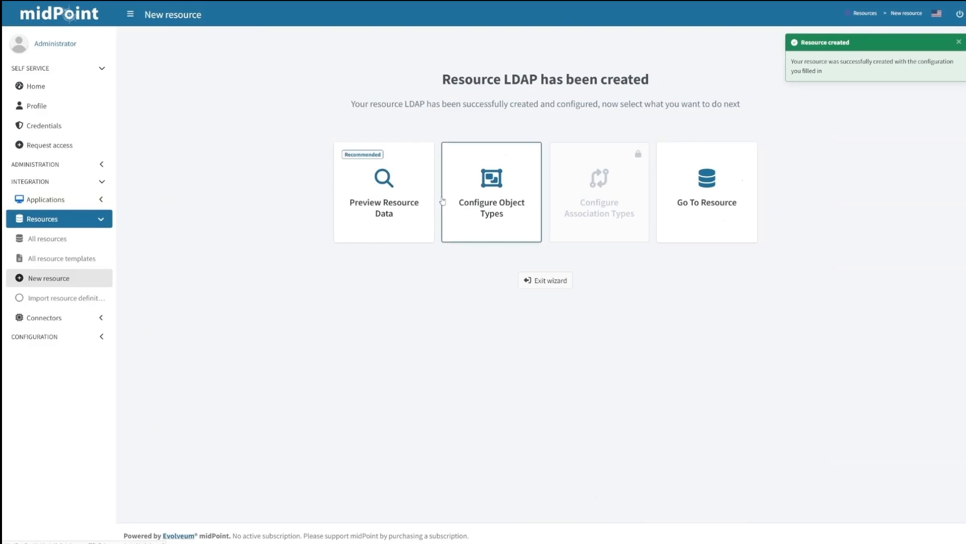
# Preview the LDAP resource's inetOrgPerson data and return to the resource's follow-up choices
pyautogui.click(387, 198)
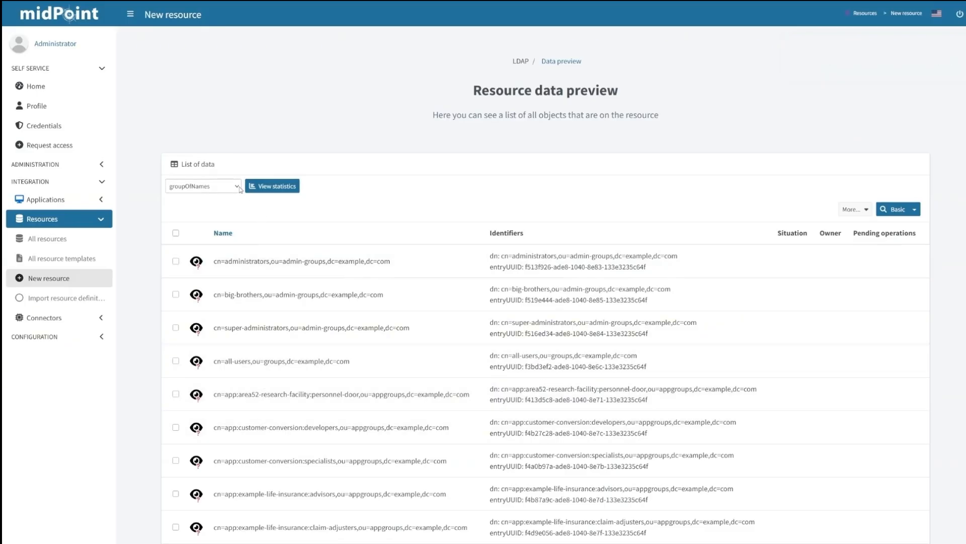
pyautogui.click(240, 189)
pyautogui.click(216, 212)
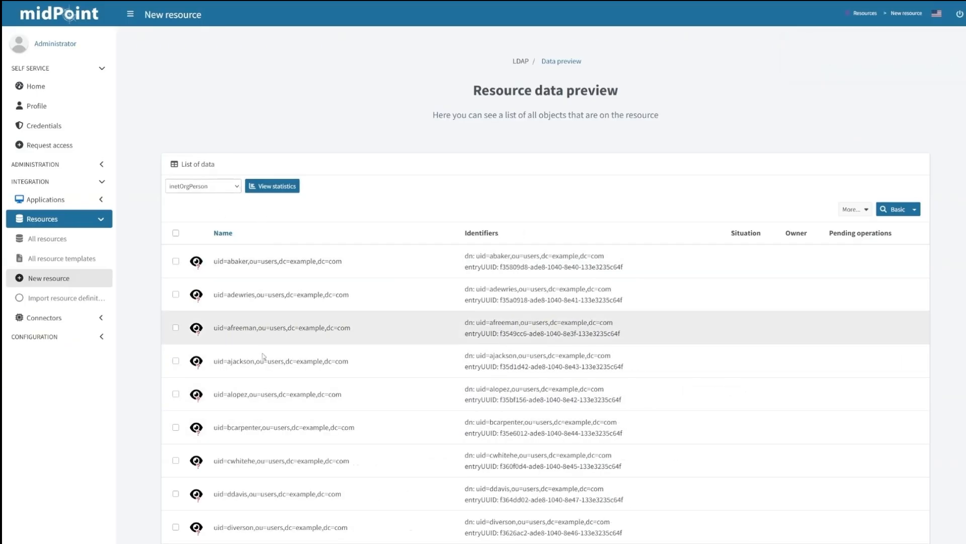
pyautogui.scroll(-10, 668, 433)
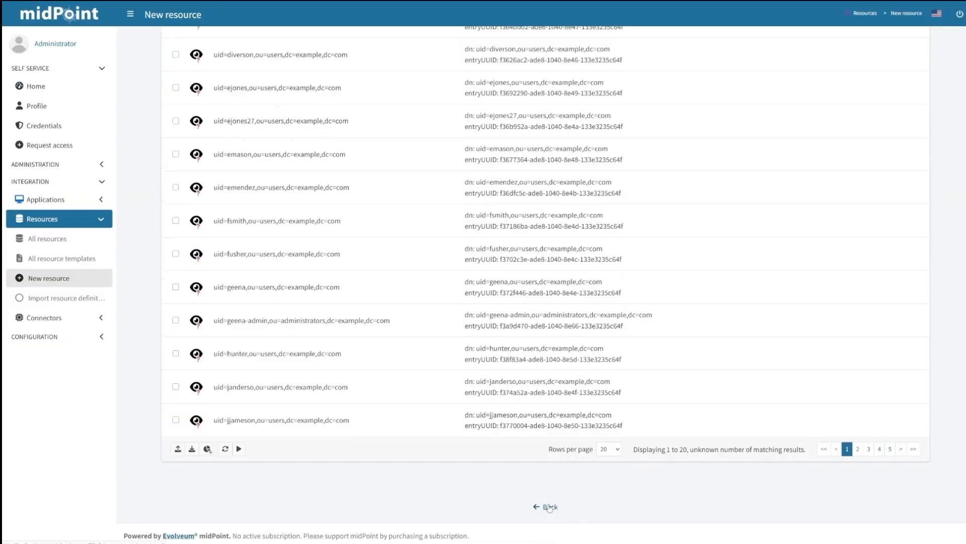
pyautogui.click(549, 507)
# Generate object type suggestions for the LDAP resource's InetOrgPerson object class
pyautogui.click(501, 198)
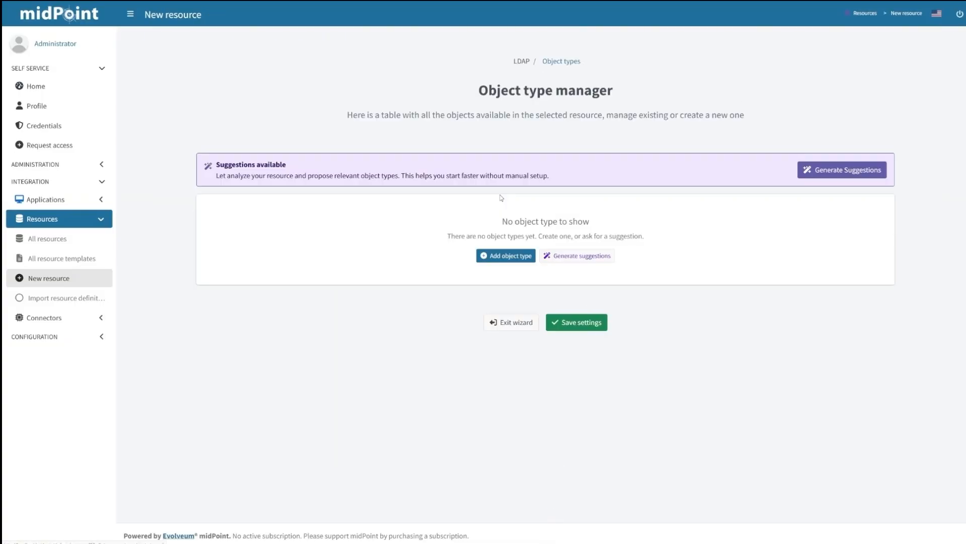
pyautogui.click(581, 256)
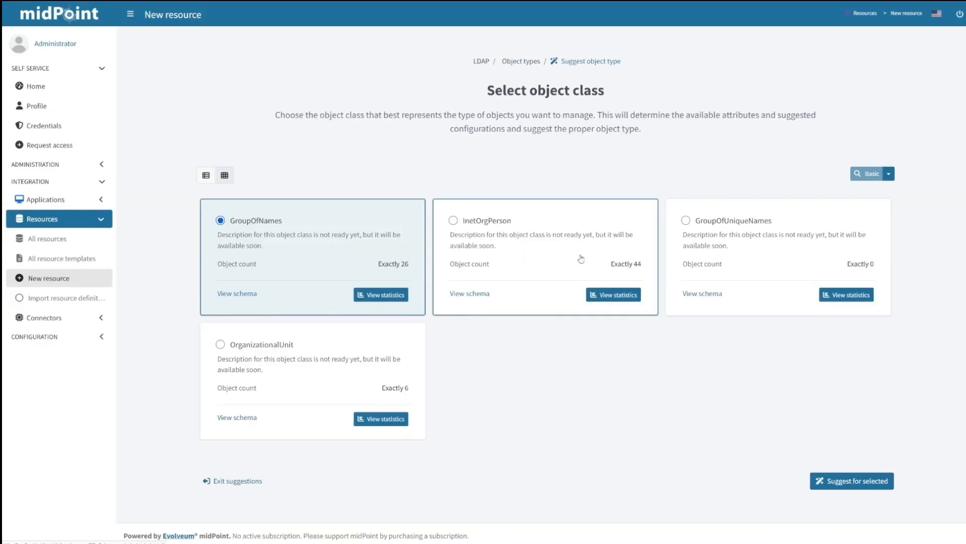
pyautogui.click(453, 221)
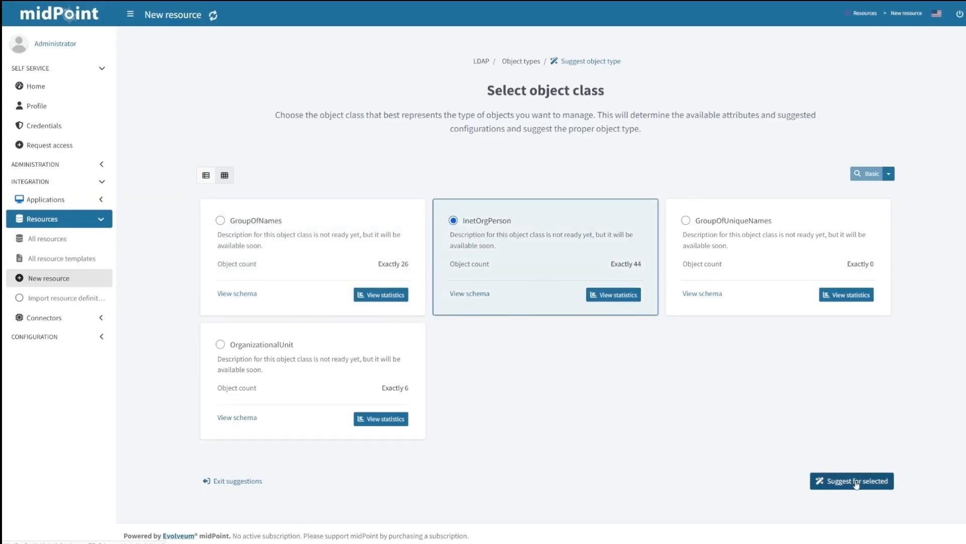
pyautogui.click(857, 482)
pyautogui.click(652, 221)
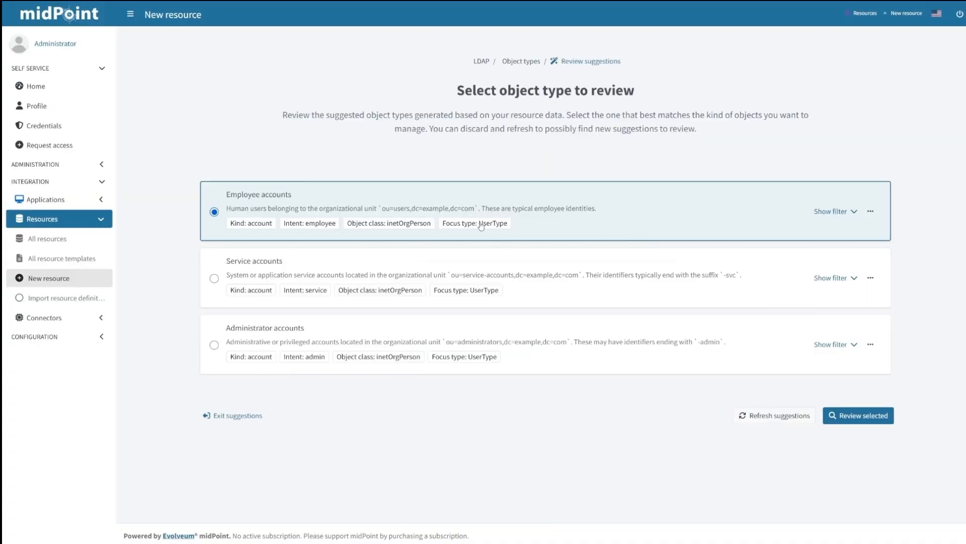
# Show the filters of the employee, service and administrator account suggestions and open the selected Employee accounts suggestion for review
pyautogui.click(836, 212)
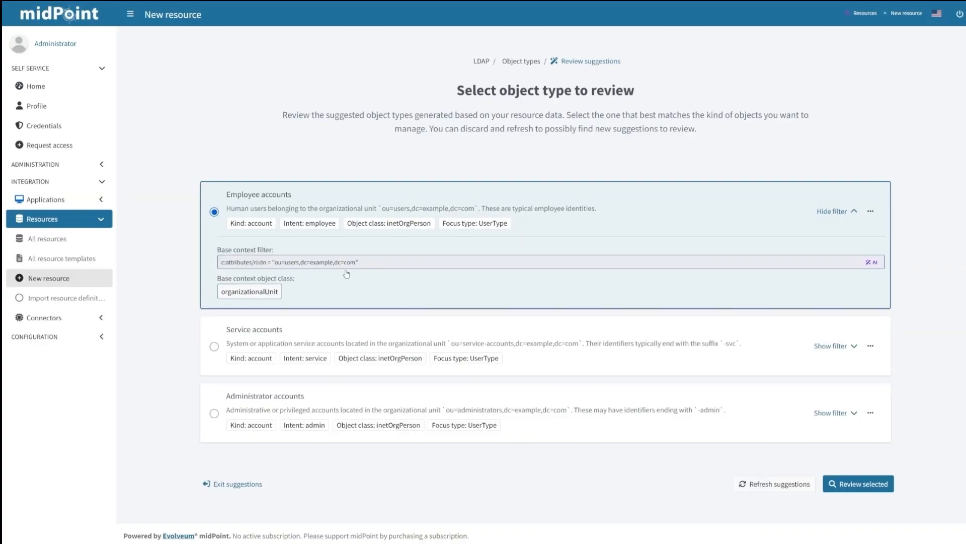
pyautogui.click(834, 346)
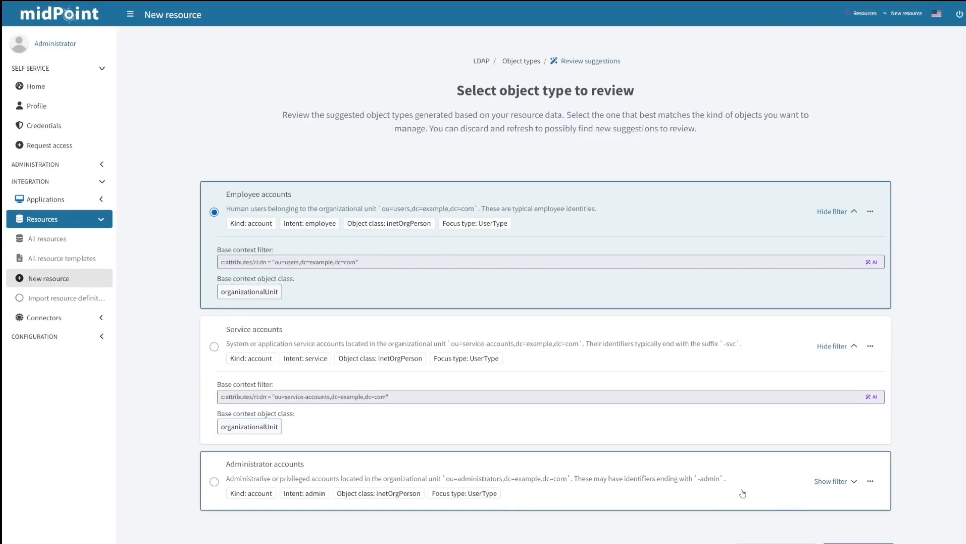
pyautogui.click(827, 484)
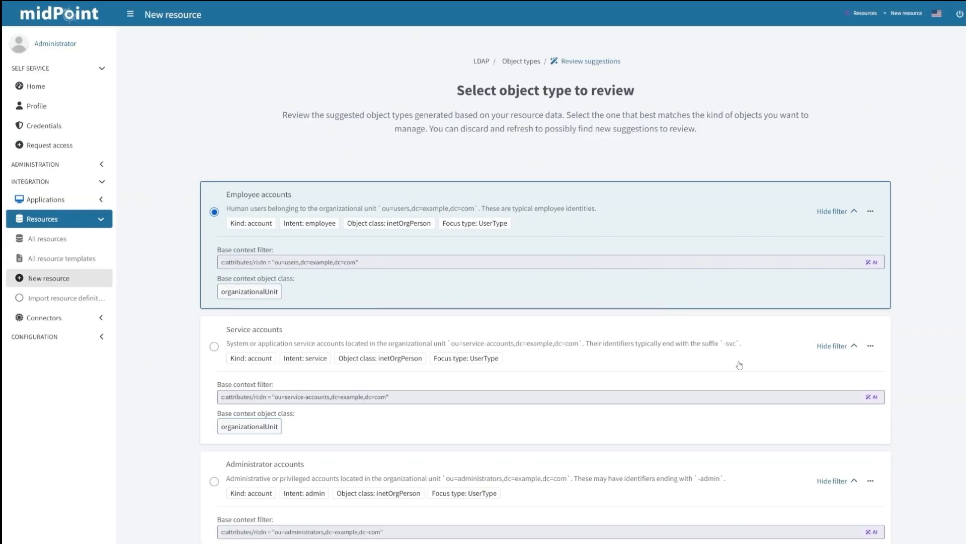
pyautogui.scroll(-3, 739, 364)
pyautogui.click(888, 506)
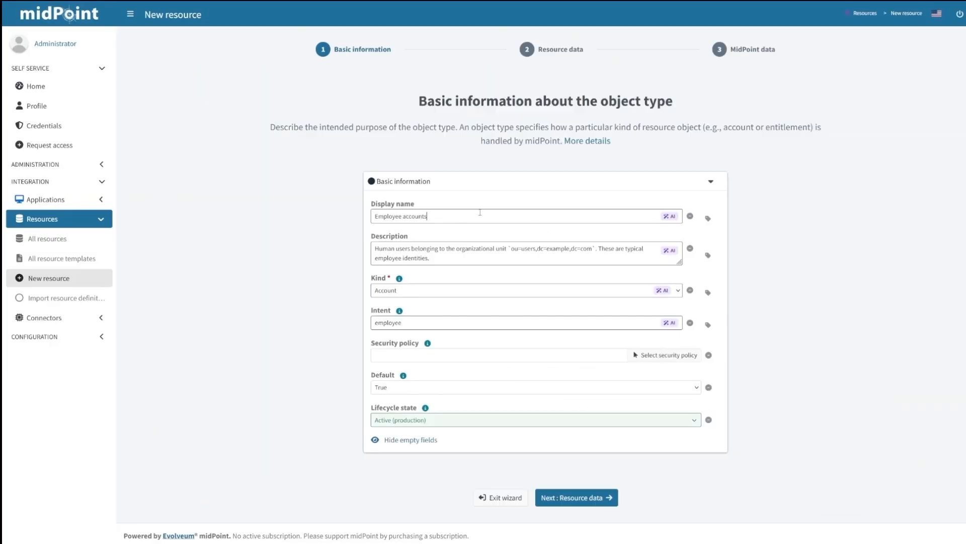
# Shorten the suggested object type's display name to Employee and save the type with its other suggested settings
pyautogui.doubleClick(480, 212)
pyautogui.press('BackSpace')
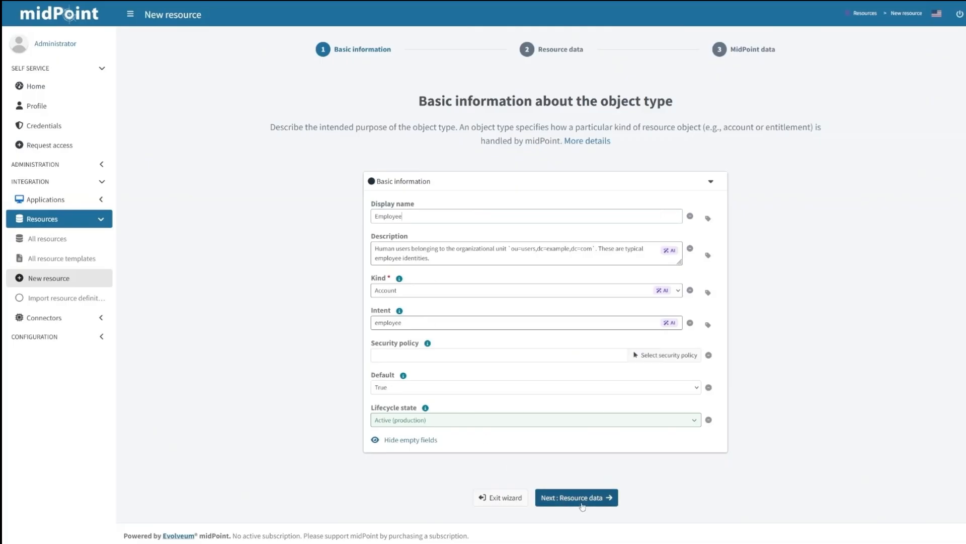
pyautogui.click(589, 497)
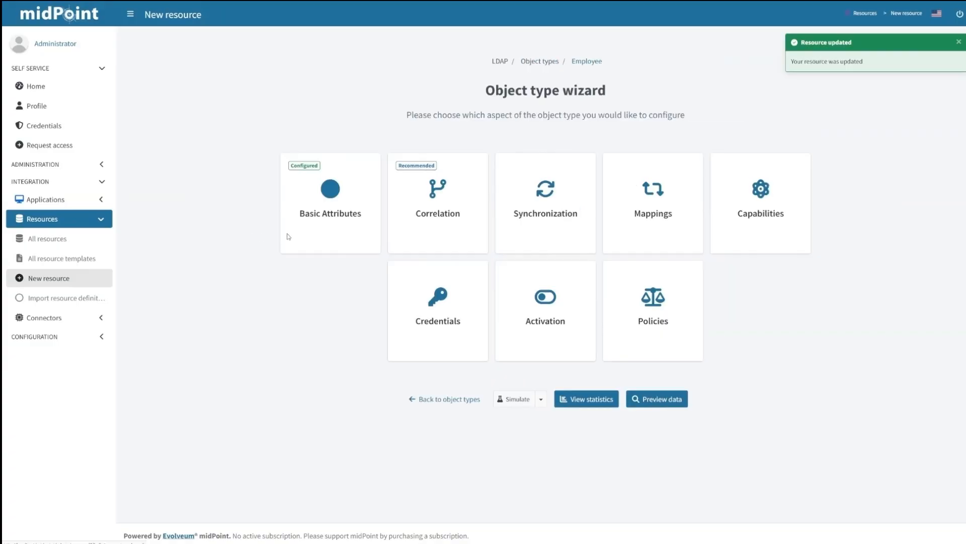
# Generate correlation rule suggestions for the LDAP Employee object type, allowing AI access to the resource schema
pyautogui.click(431, 212)
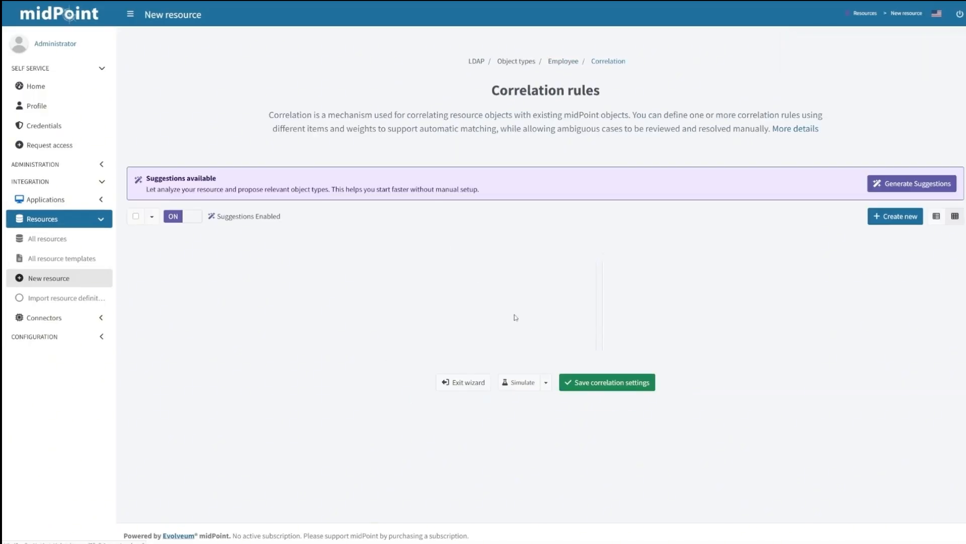
pyautogui.click(912, 184)
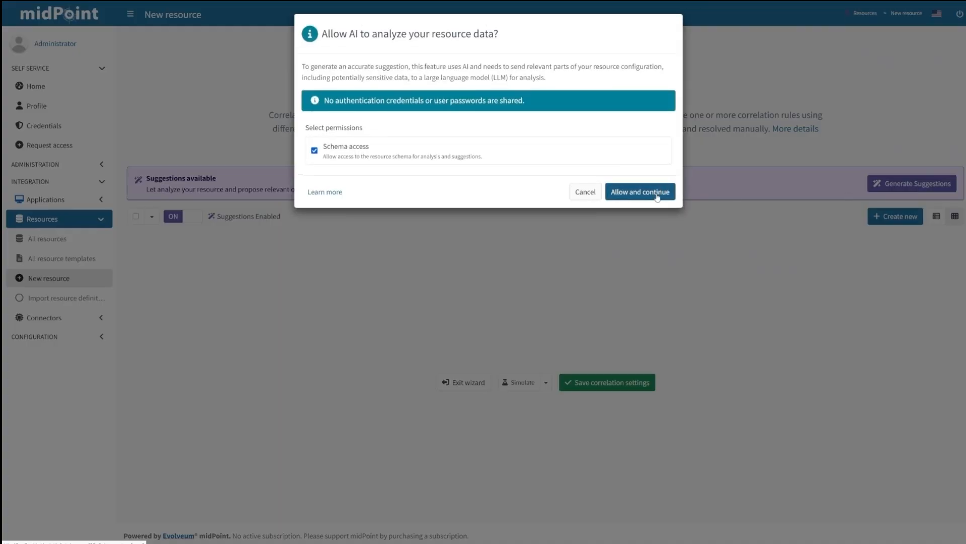
pyautogui.click(657, 192)
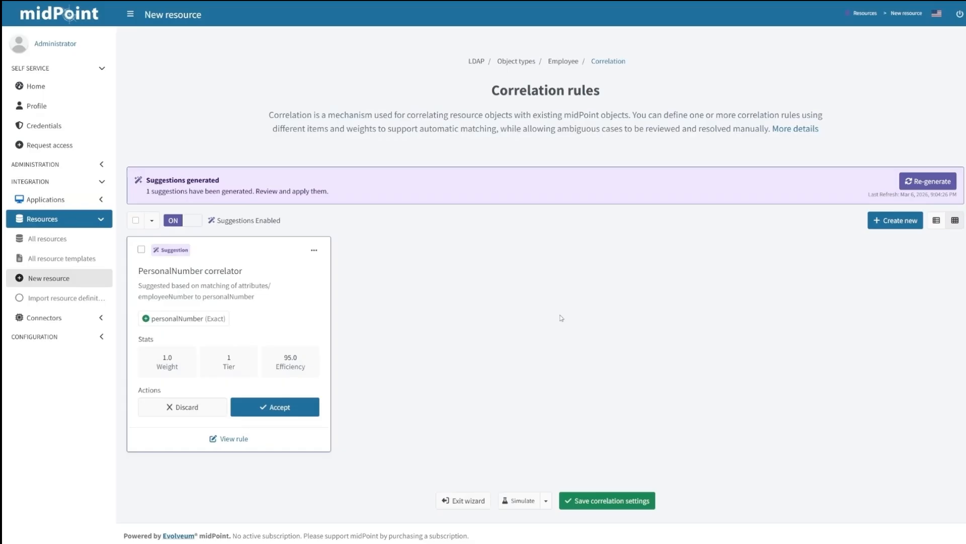
# Simulate the suggested PersonalNumber correlator with the Development configuration on all resource objects and show the simulation results
pyautogui.click(314, 250)
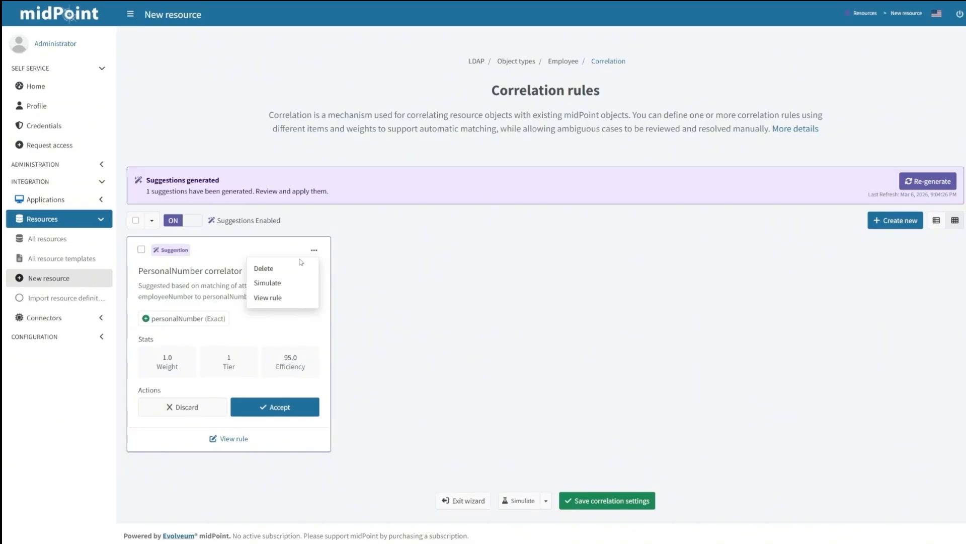
pyautogui.click(287, 282)
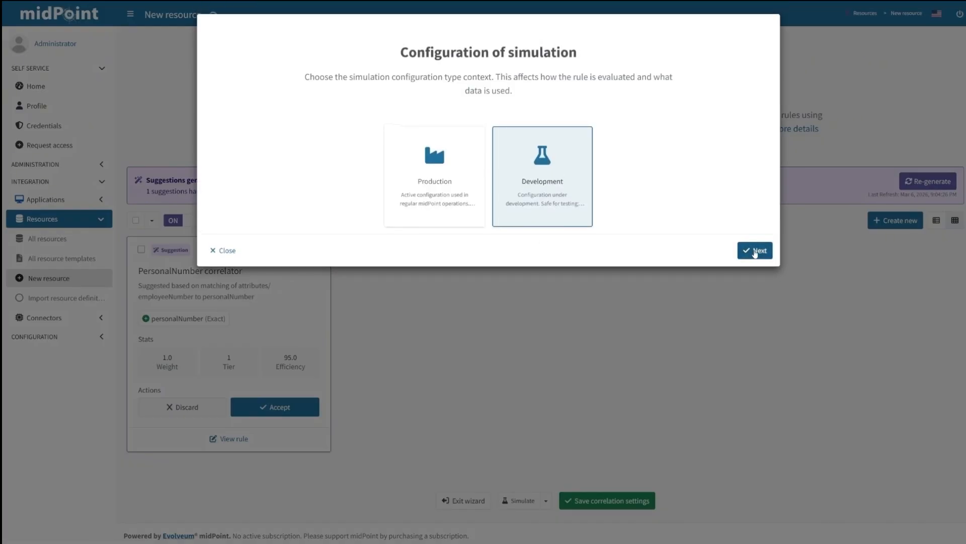
pyautogui.click(755, 251)
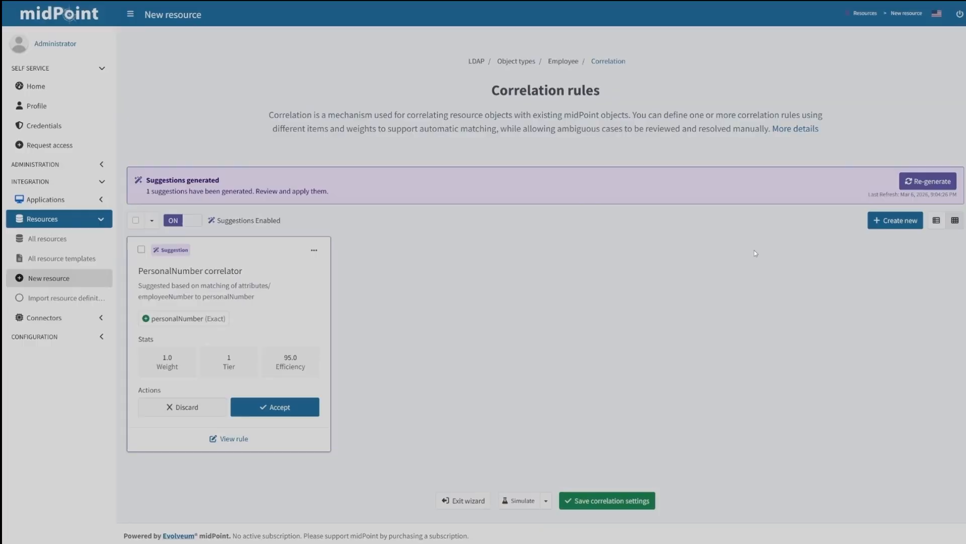
pyautogui.scroll(-3, 513, 271)
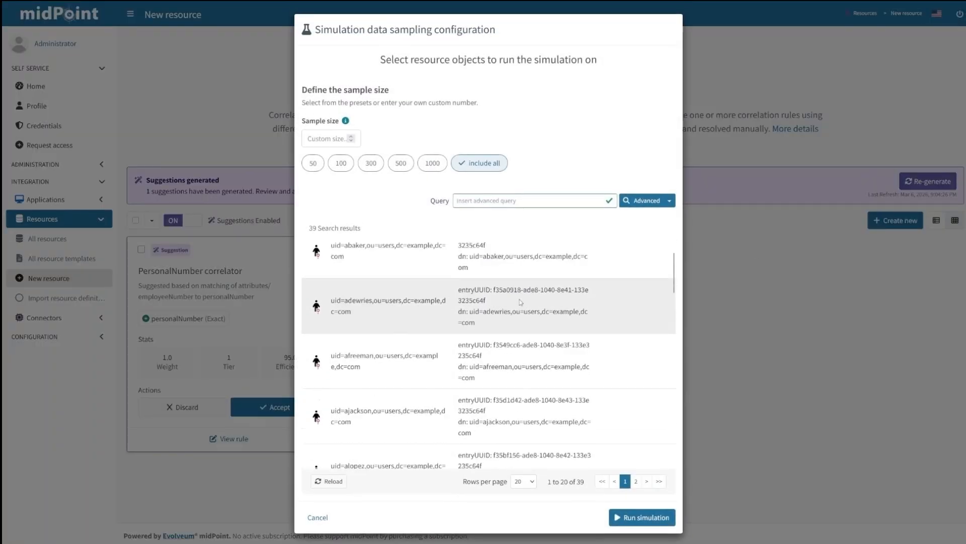
pyautogui.click(668, 518)
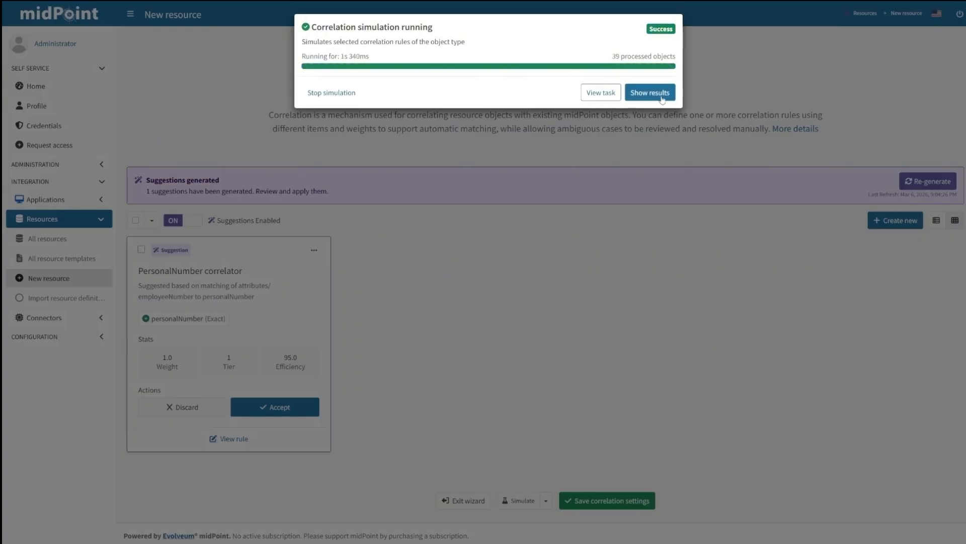
pyautogui.click(662, 99)
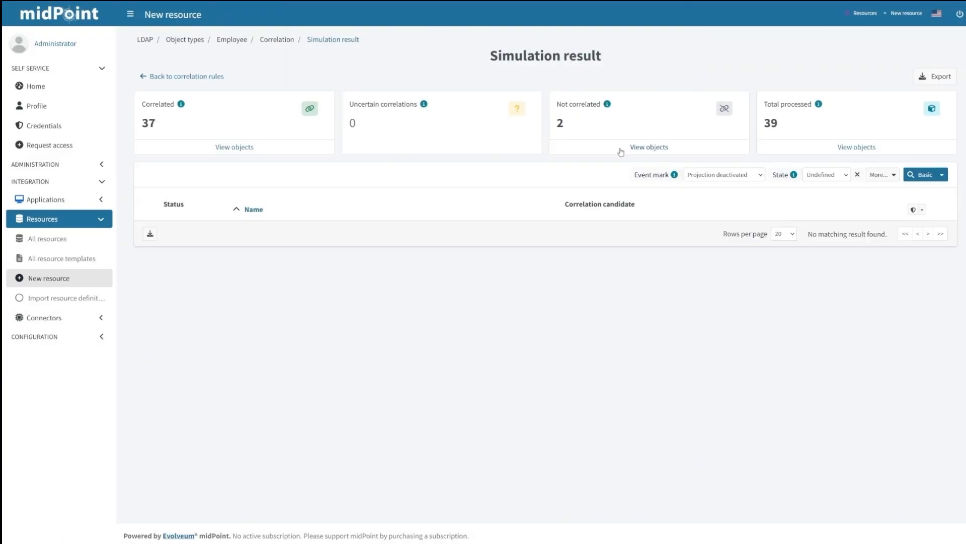
# List the not correlated accounts of the simulation and expand both to examine their correlation attributes and candidates
pyautogui.click(647, 148)
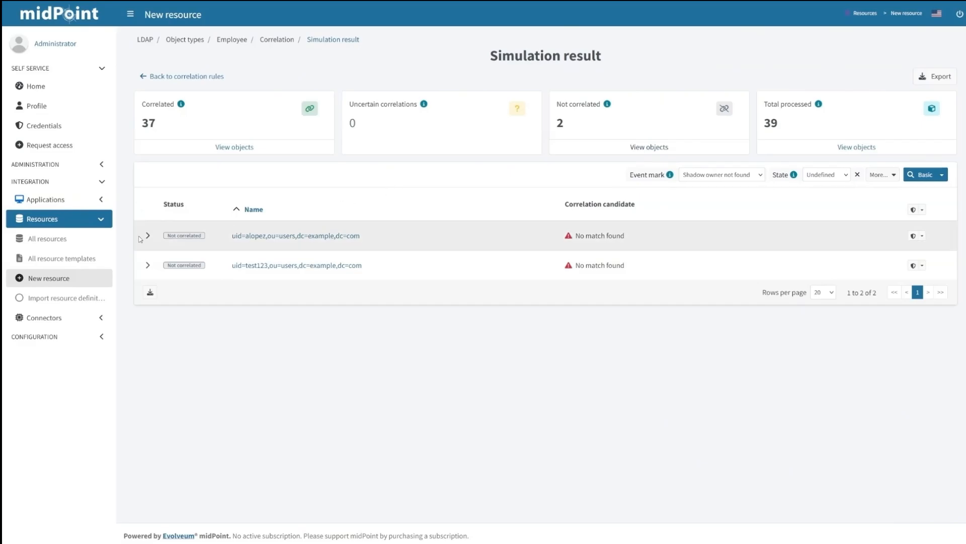
pyautogui.click(147, 236)
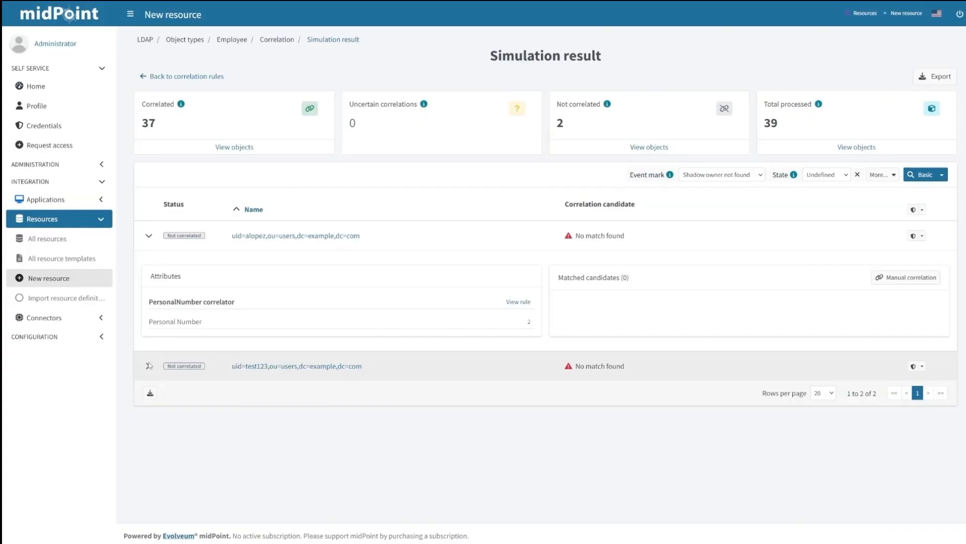
pyautogui.click(148, 366)
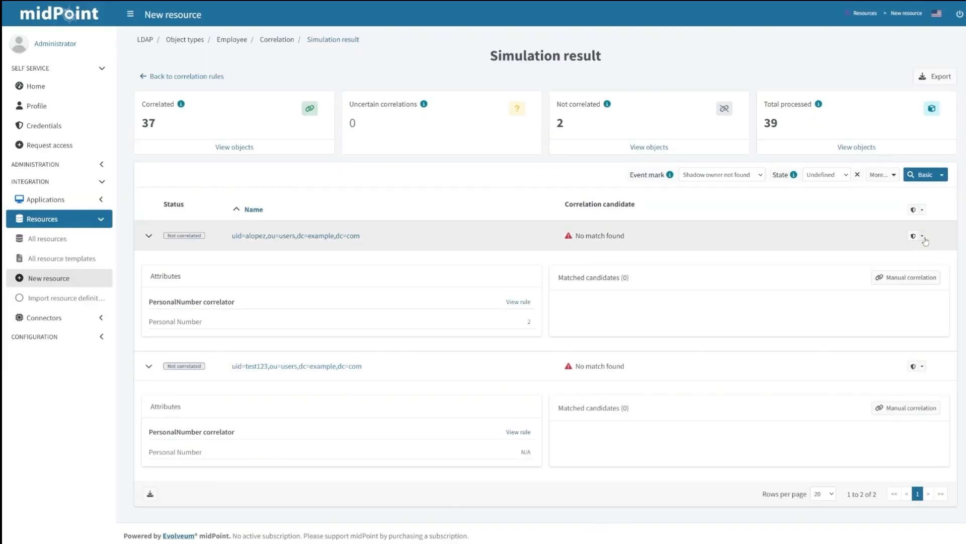
# Mark the first uncorrelated account as Correlate later and the uid=test123 account as Do not touch
pyautogui.click(923, 237)
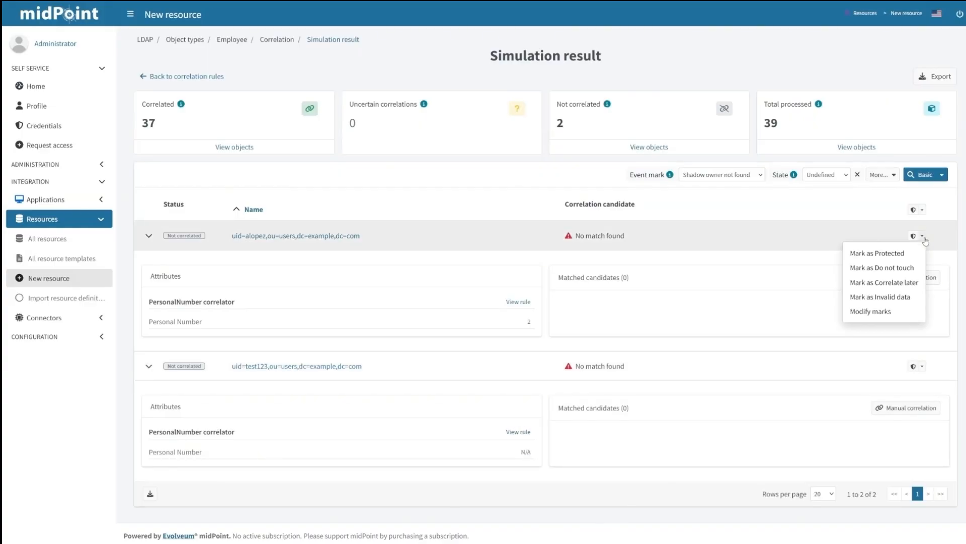
pyautogui.click(882, 283)
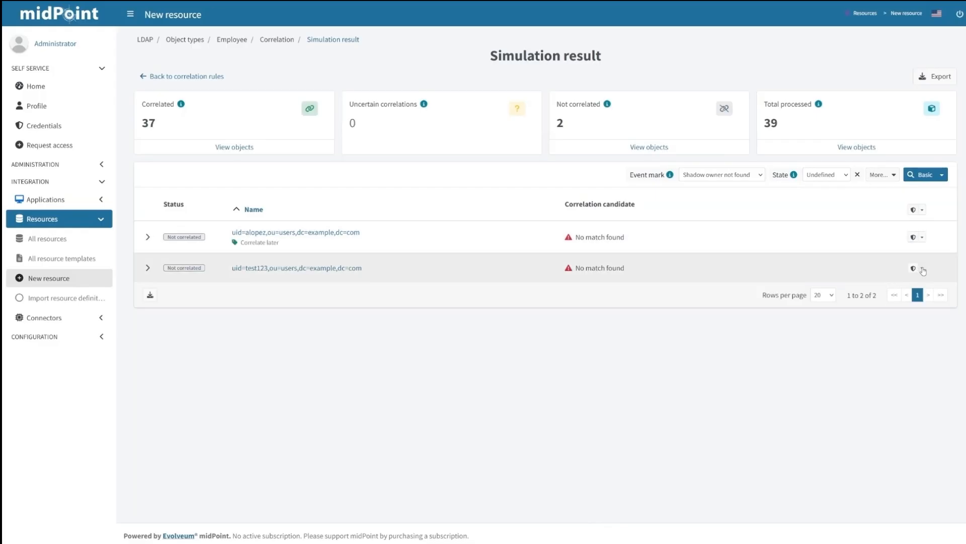
pyautogui.click(924, 269)
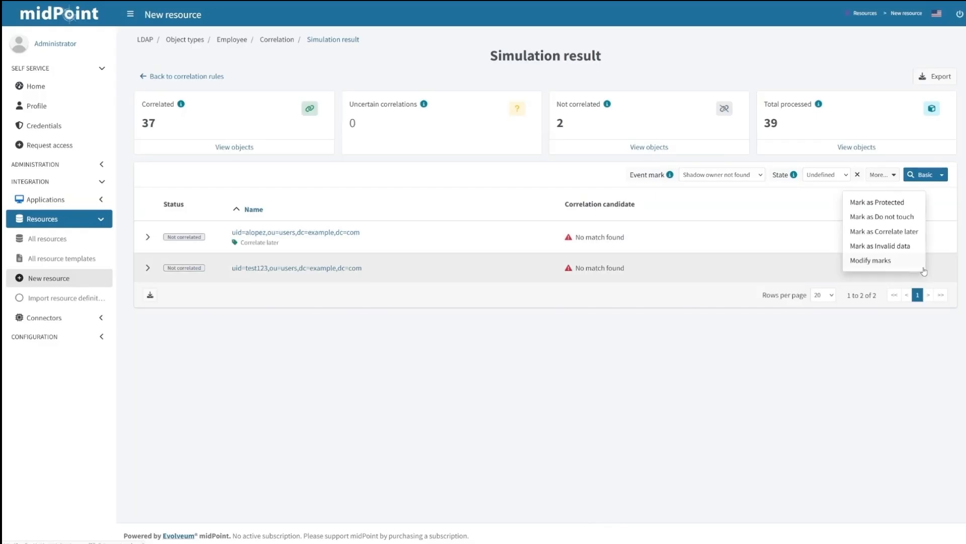
pyautogui.click(888, 218)
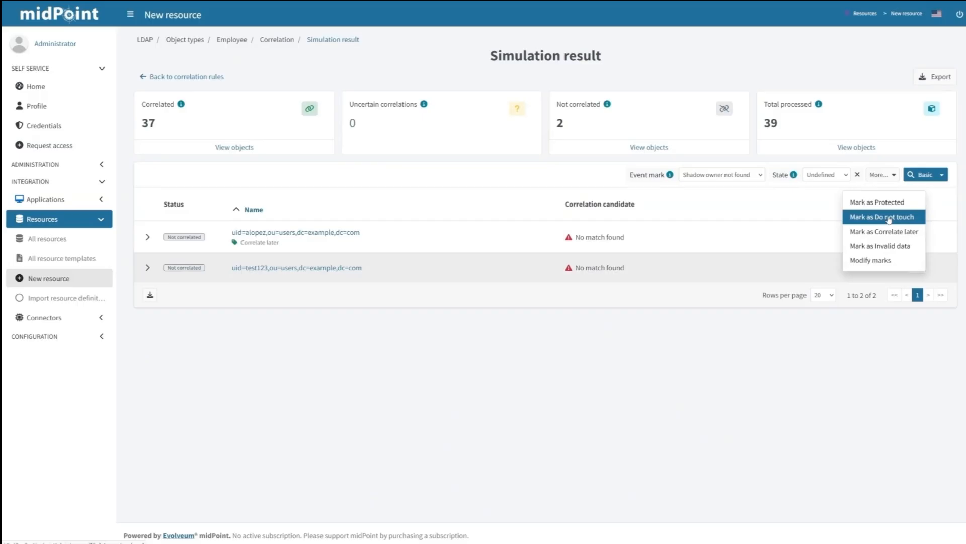
pyautogui.click(889, 218)
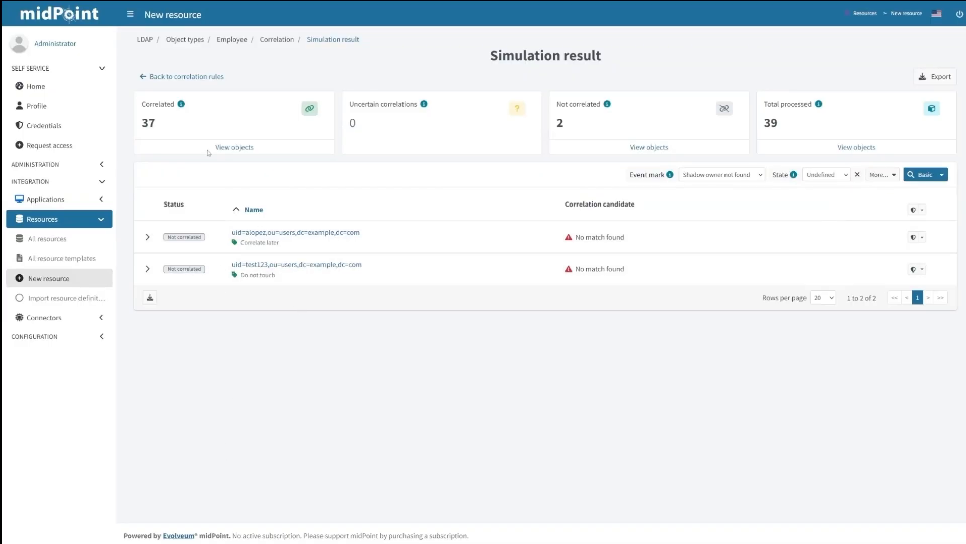
# Return to the correlation rules, accept the PersonalNumber correlator suggestion and save the correlation settings
pyautogui.click(208, 77)
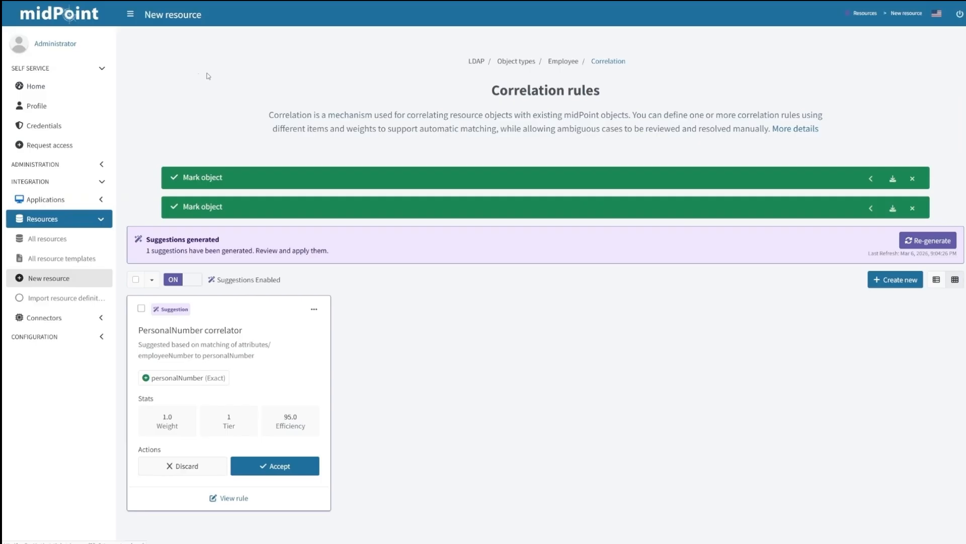
pyautogui.click(293, 466)
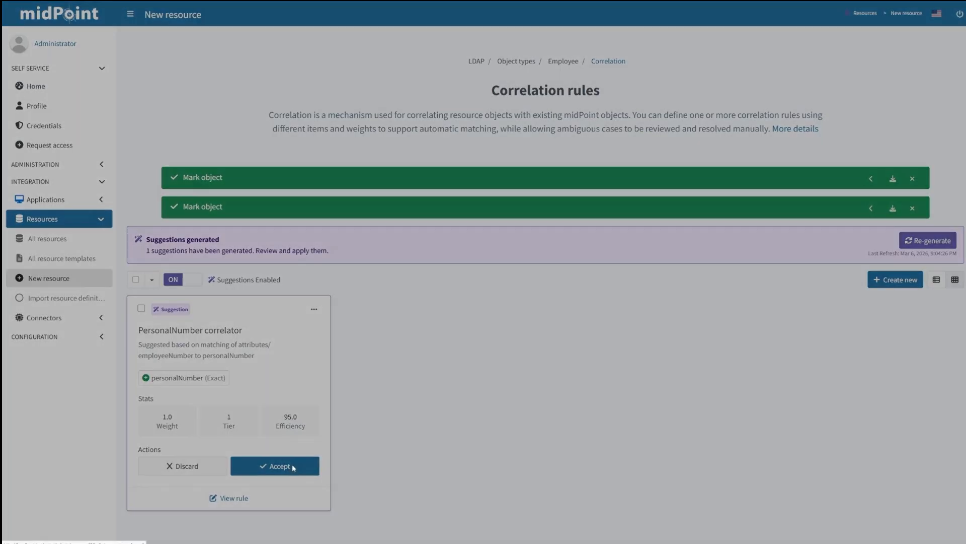
pyautogui.click(636, 205)
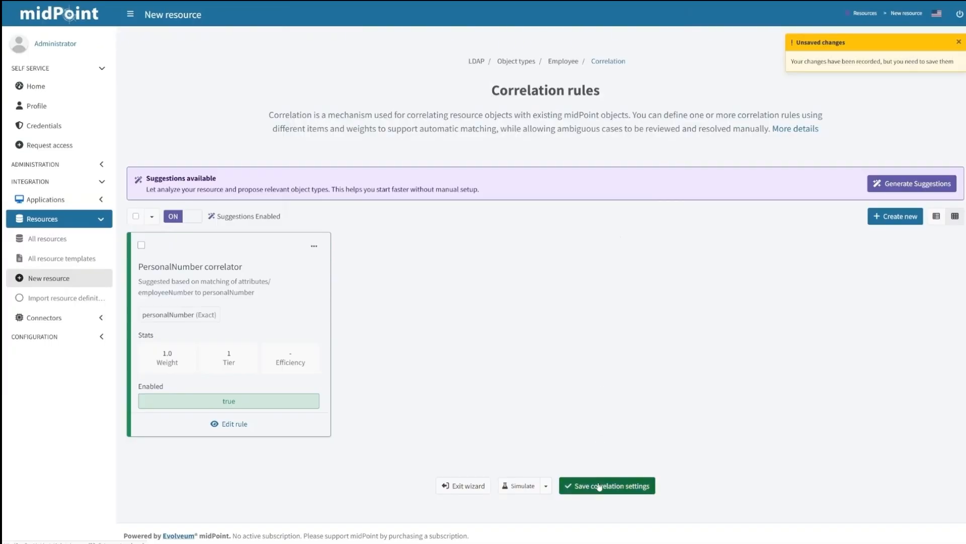
pyautogui.click(599, 487)
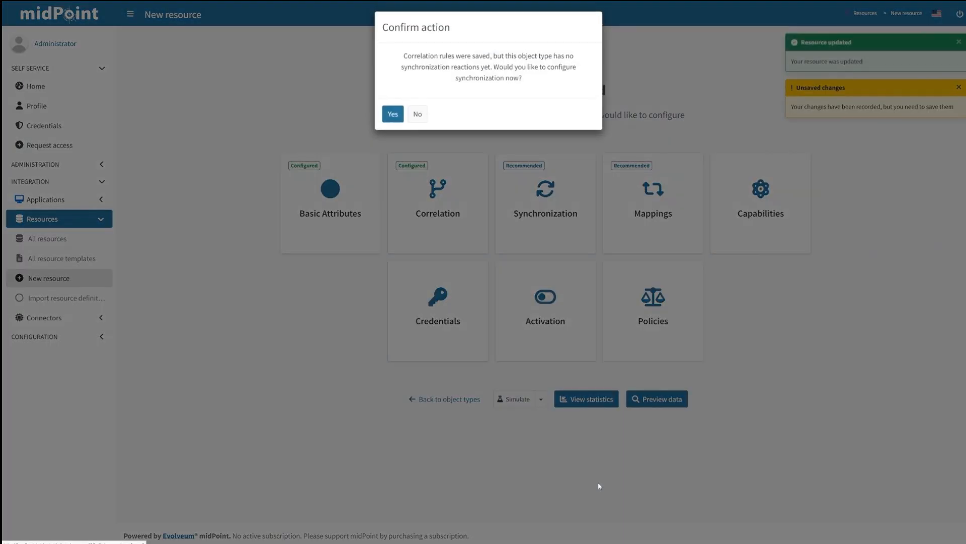
# Generate Target synchronization reactions for the Employee type that delete newly detected resource objects, and save the synchronization settings
pyautogui.click(393, 117)
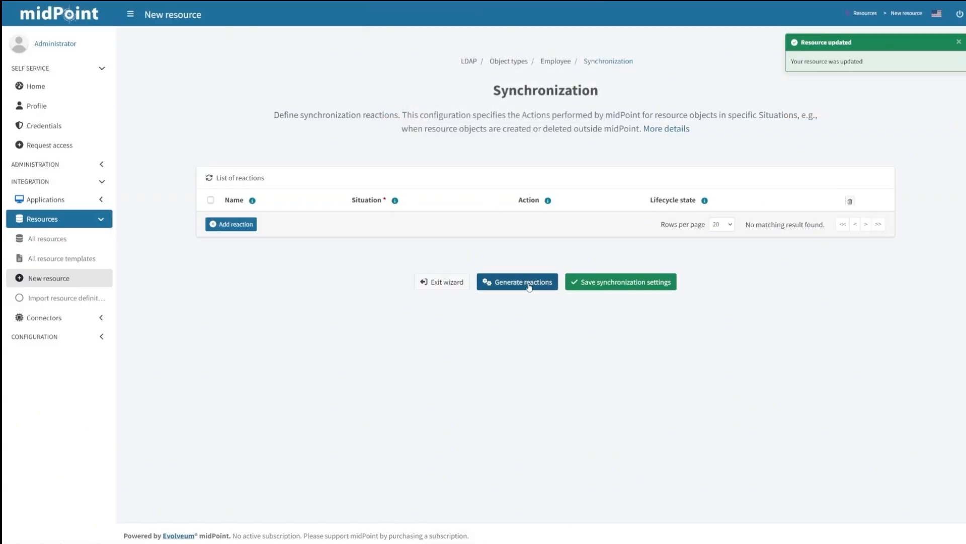
pyautogui.click(527, 283)
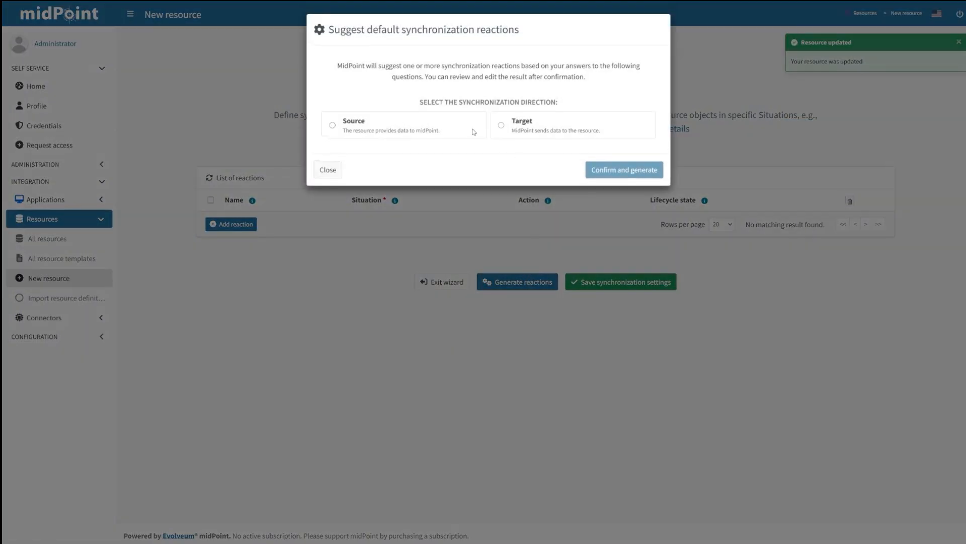
pyautogui.click(502, 125)
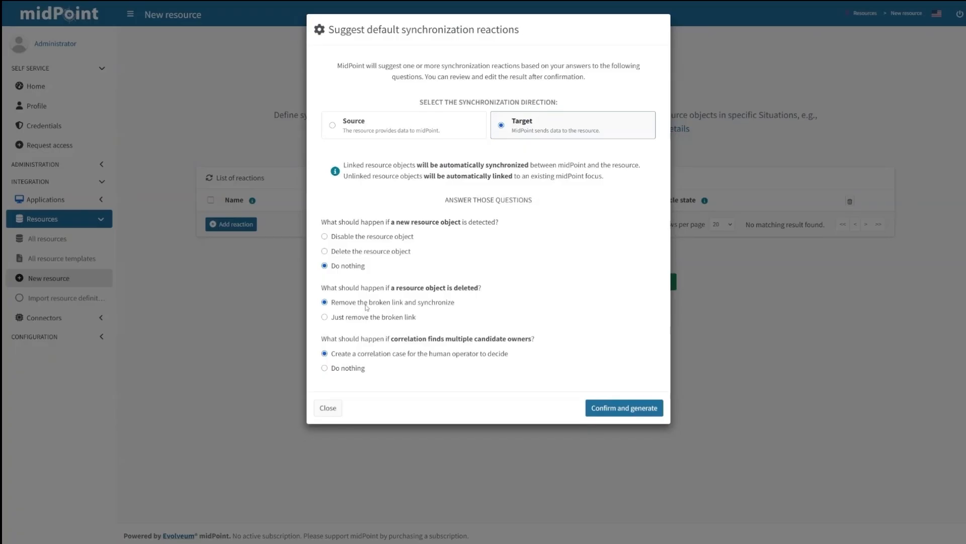
pyautogui.click(325, 251)
pyautogui.click(614, 413)
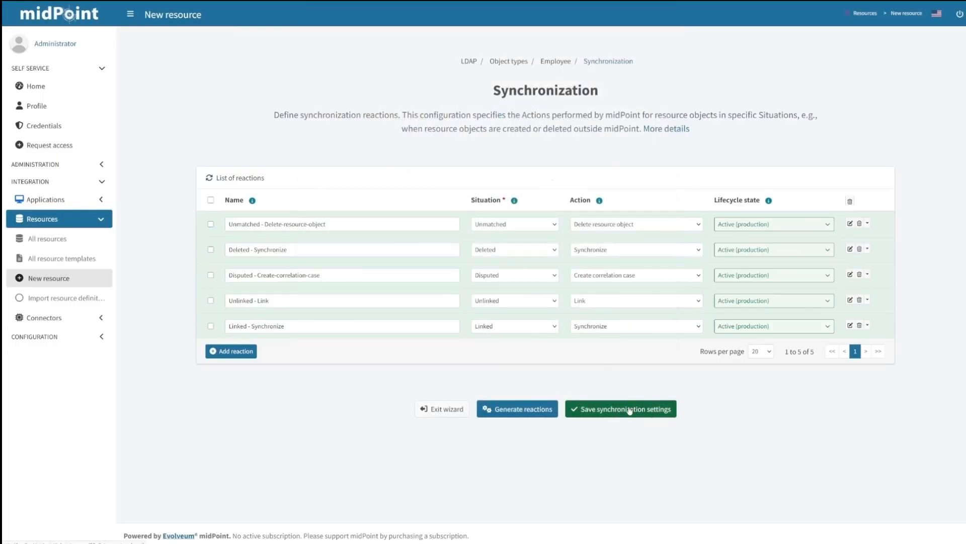
pyautogui.click(629, 409)
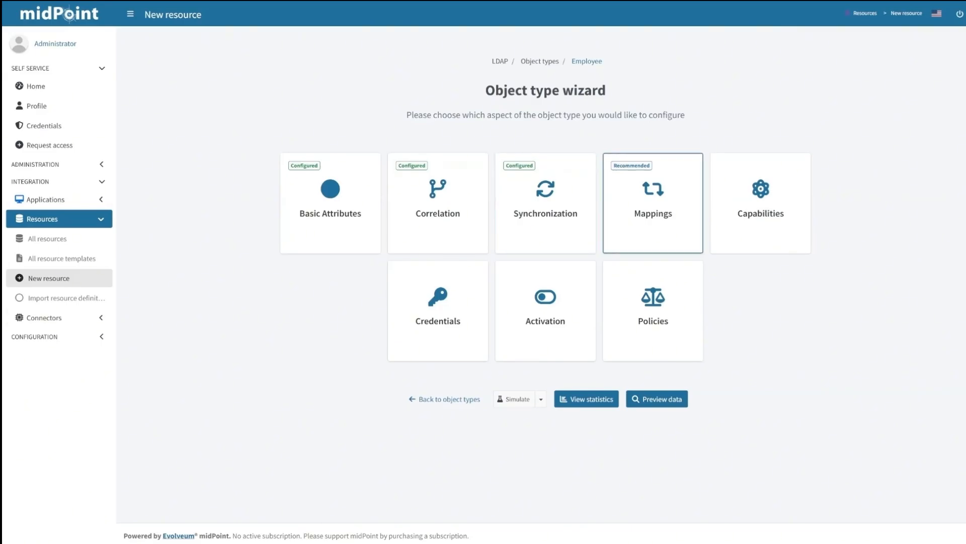
# Add an inbound mapping named uid-to-name to the Employee type, from resource attribute uid to target name
pyautogui.click(662, 204)
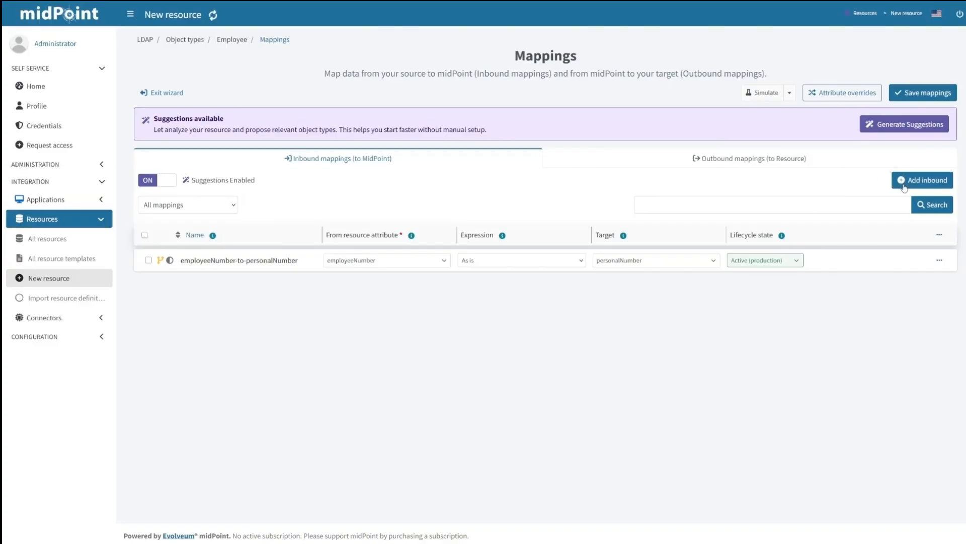
pyautogui.click(922, 179)
pyautogui.click(383, 286)
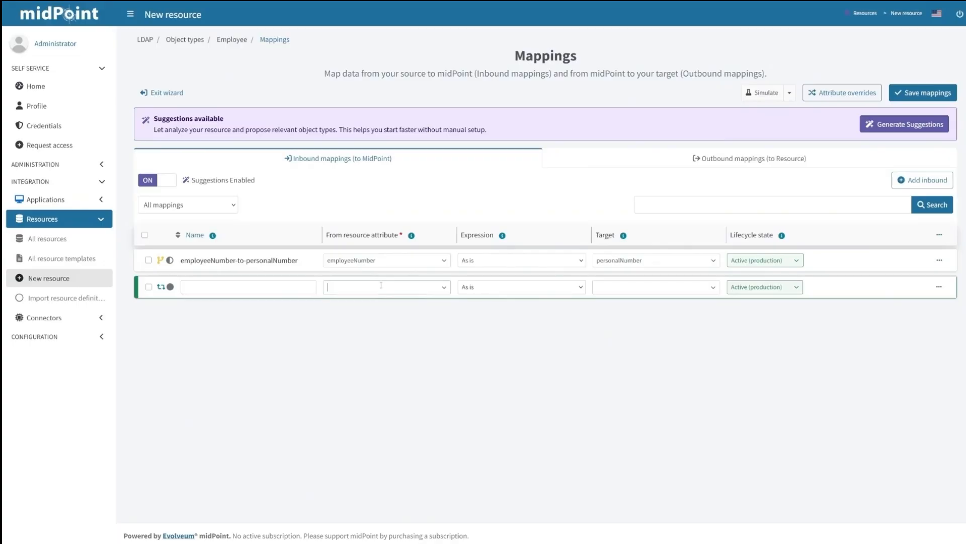
pyautogui.write('ui')
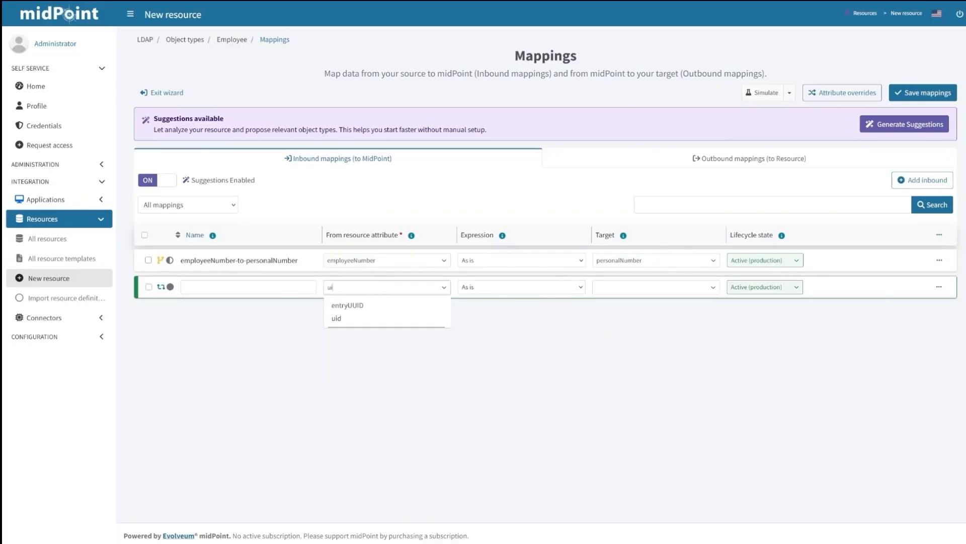
pyautogui.click(352, 318)
pyautogui.click(626, 287)
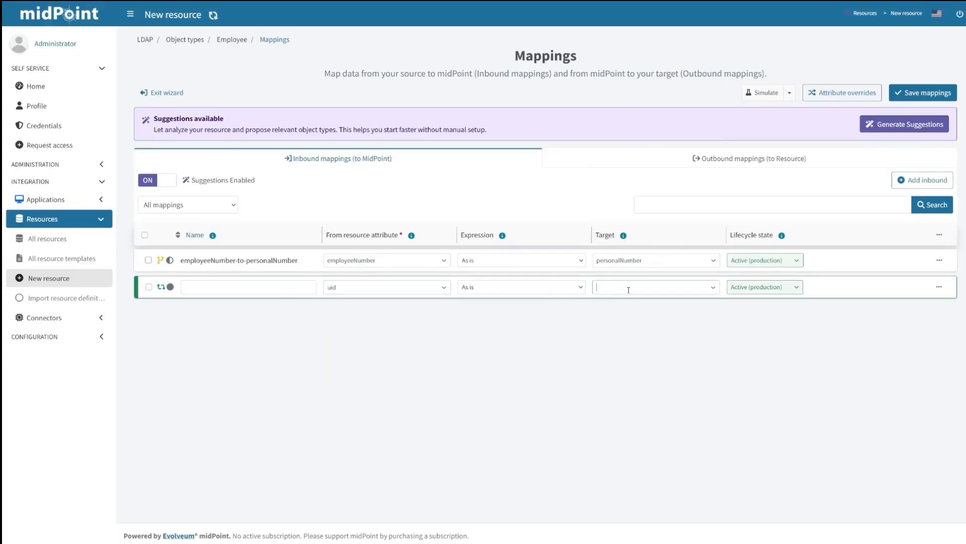
pyautogui.write('nam')
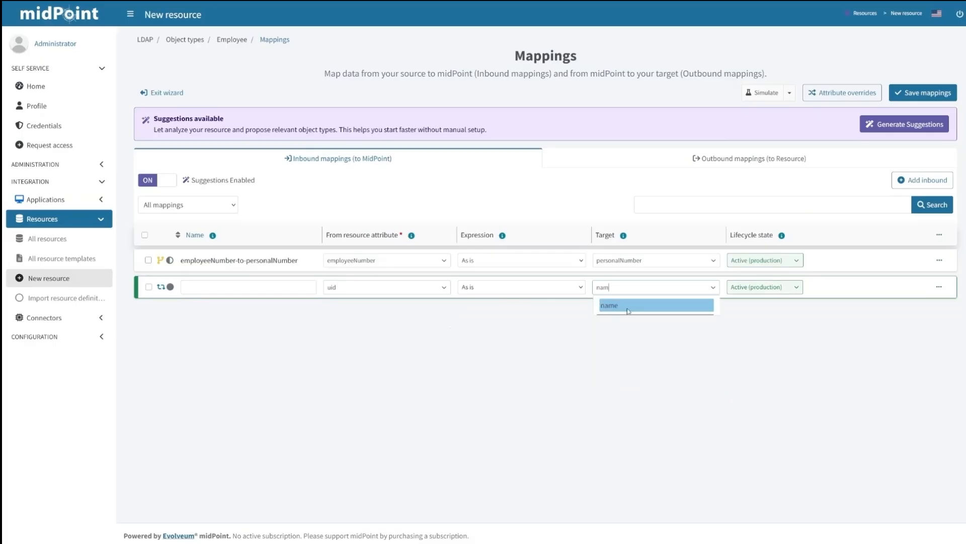
pyautogui.click(609, 306)
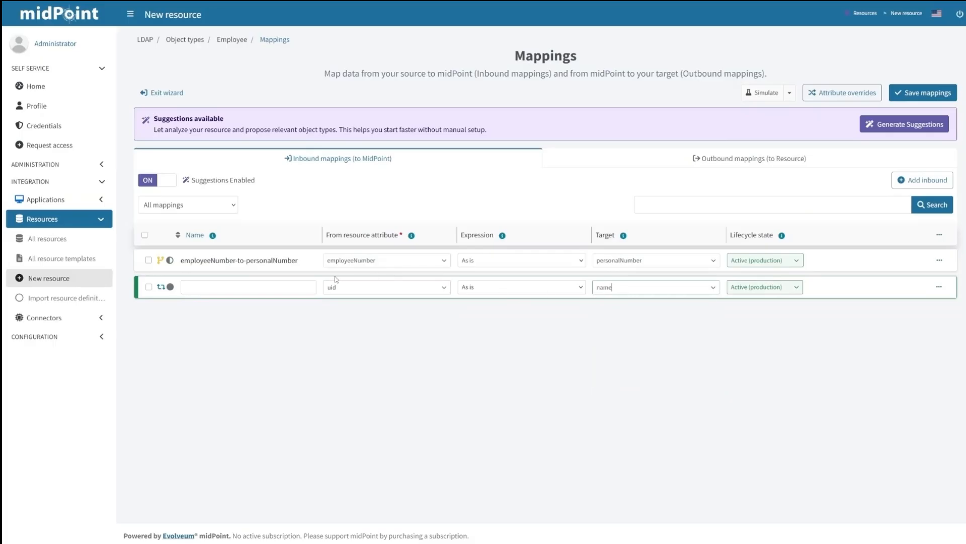
pyautogui.click(281, 285)
pyautogui.write('uid-to-name')
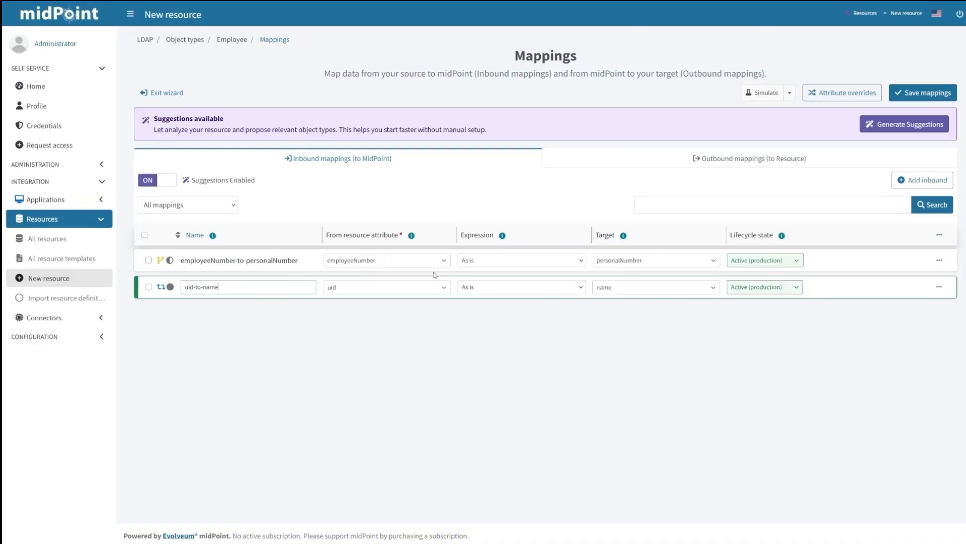
# Save the inbound mappings, run a simulation of the Employee type with the Development configuration and show its results
pyautogui.click(928, 92)
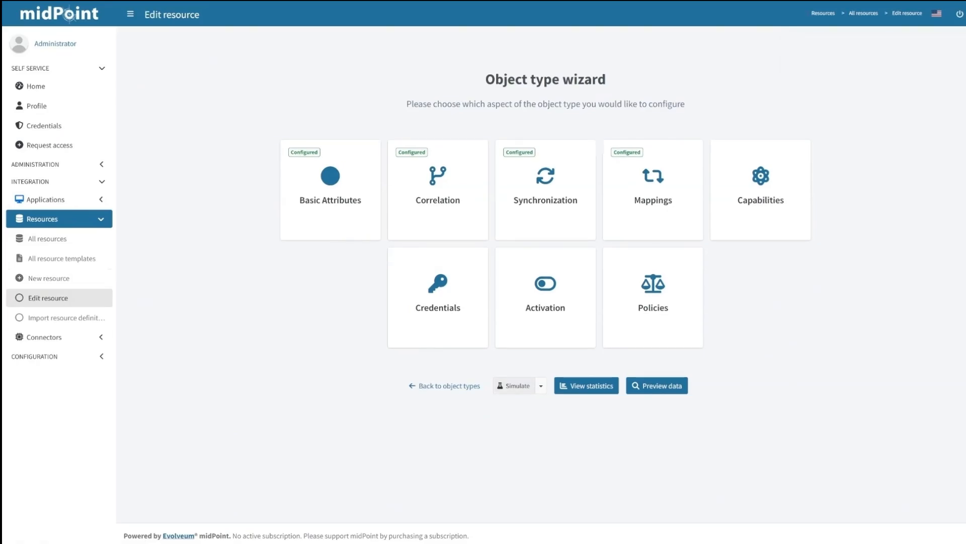
pyautogui.click(513, 385)
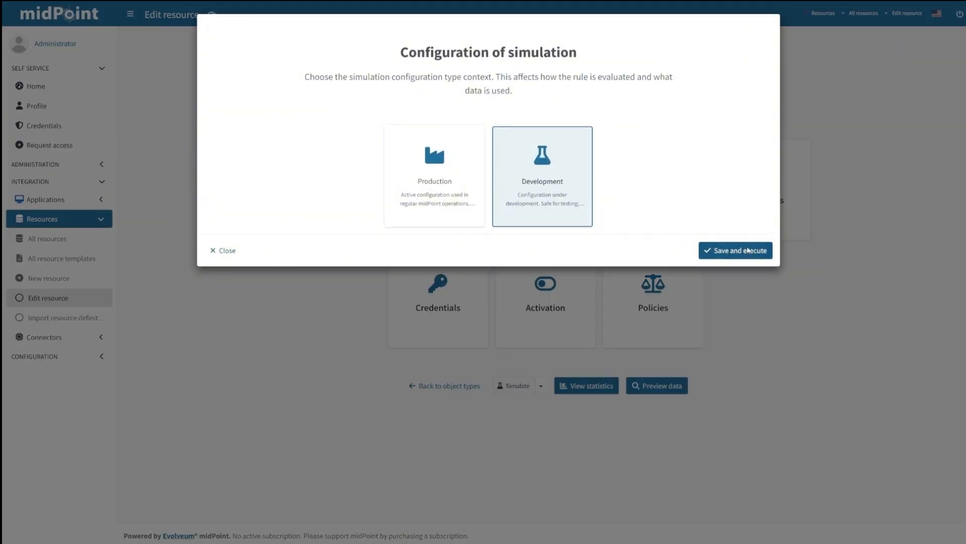
pyautogui.click(748, 250)
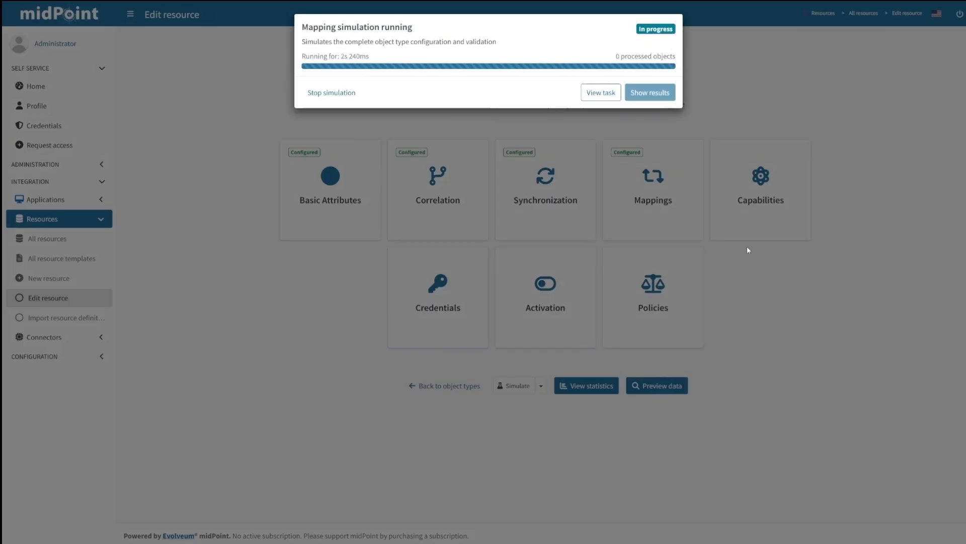
pyautogui.click(650, 92)
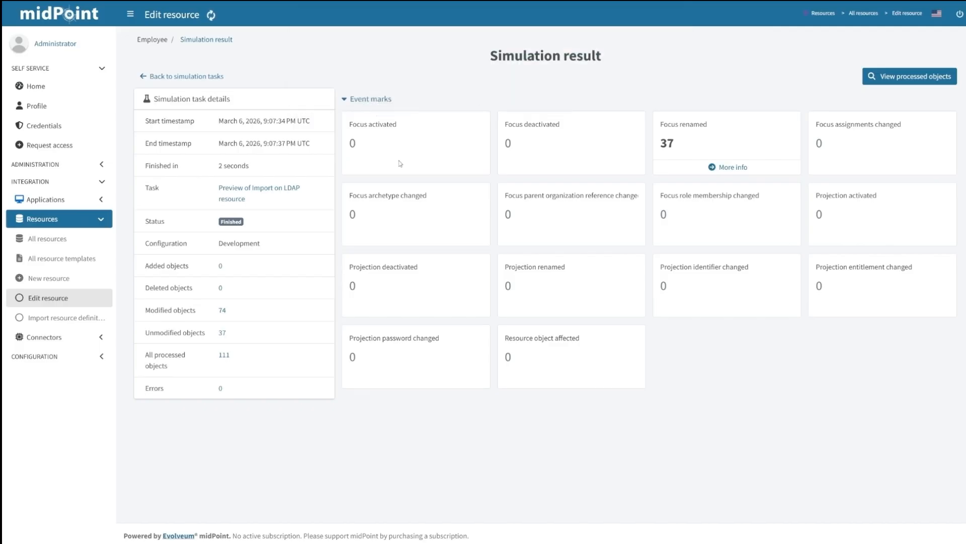
# Examine the simulated changes of the first user under the Focus renamed mark, and return to the object type wizard
pyautogui.click(734, 168)
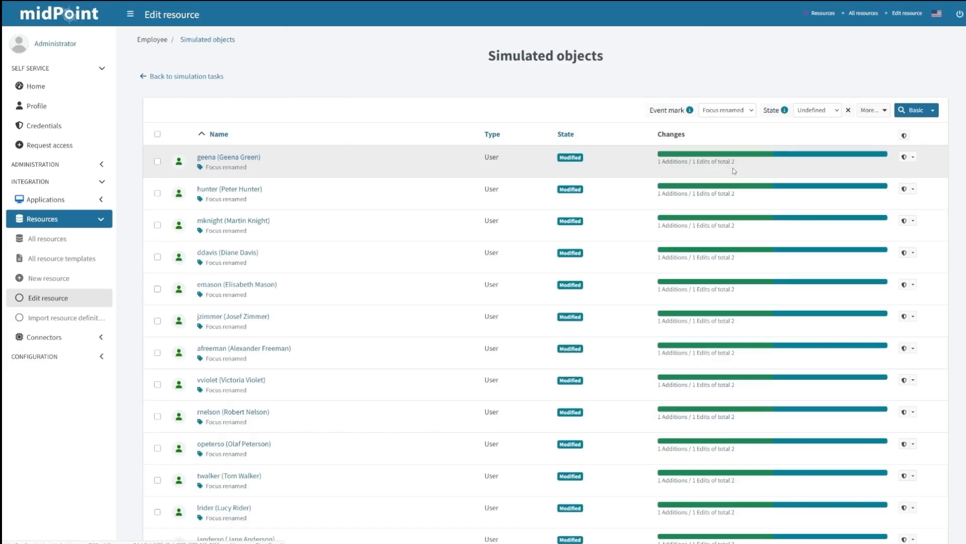
pyautogui.click(225, 159)
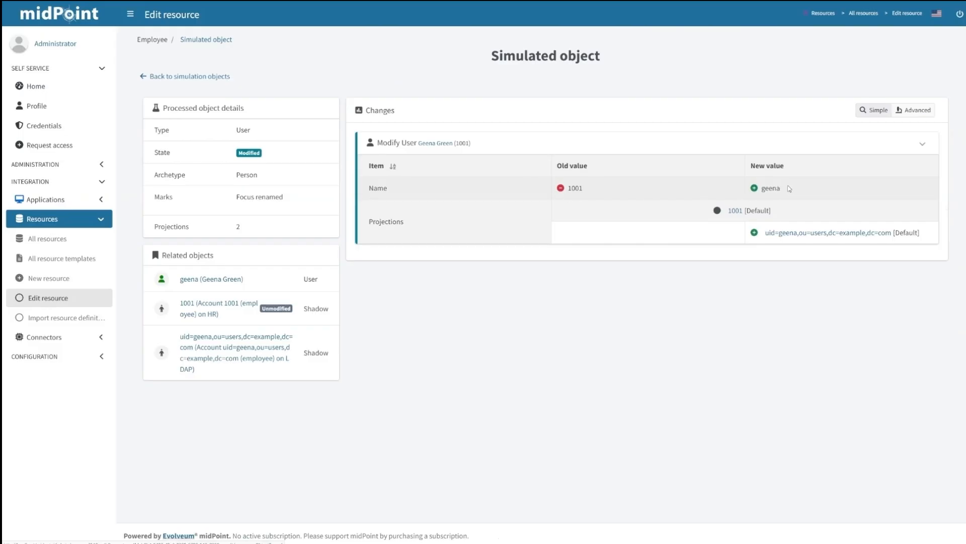
pyautogui.click(215, 76)
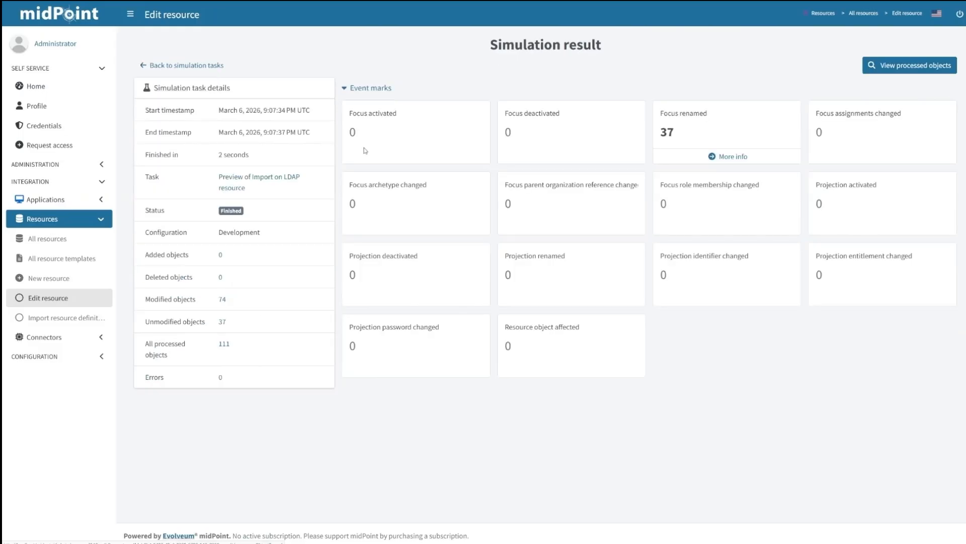
pyautogui.click(158, 72)
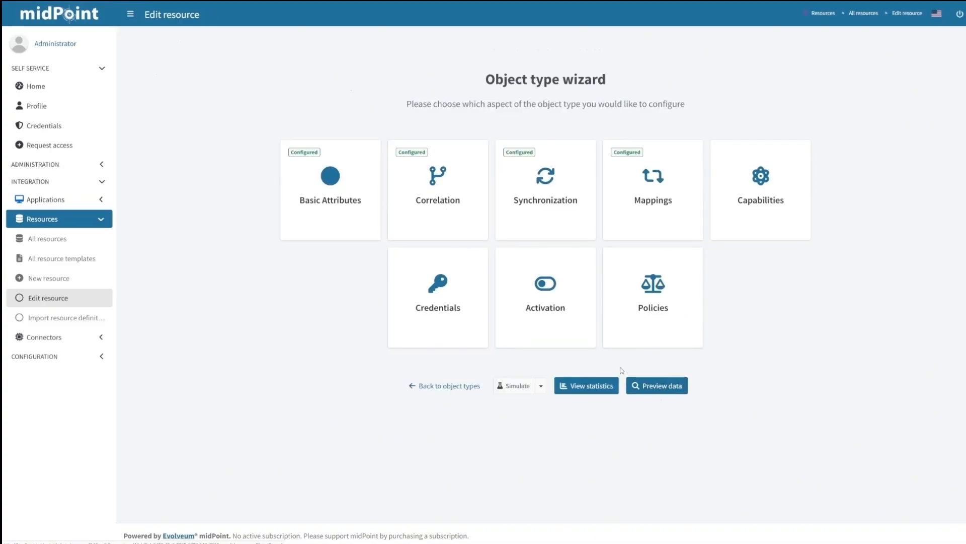
# Return to the object types and switch the LDAP resource's lifecycle state to Active (production), confirming the change
pyautogui.click(447, 386)
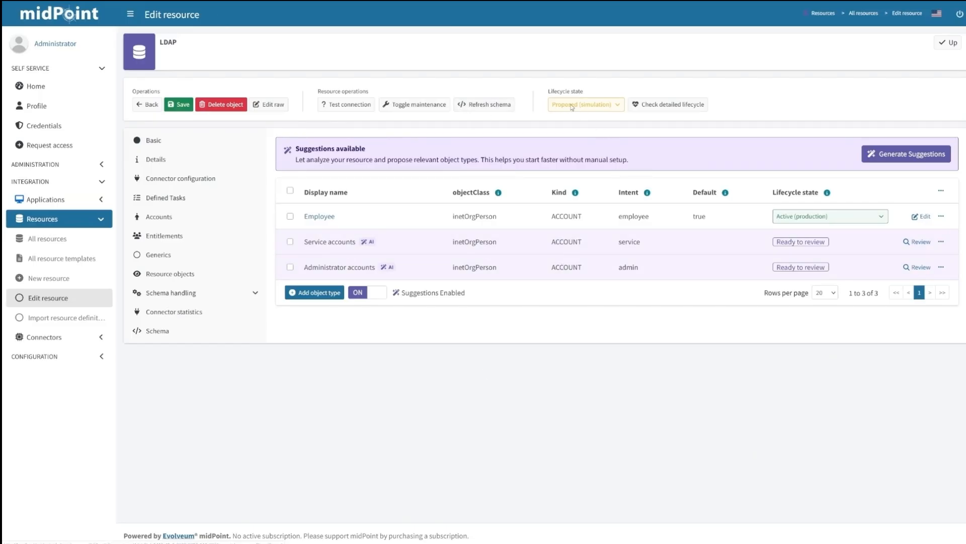
pyautogui.click(575, 146)
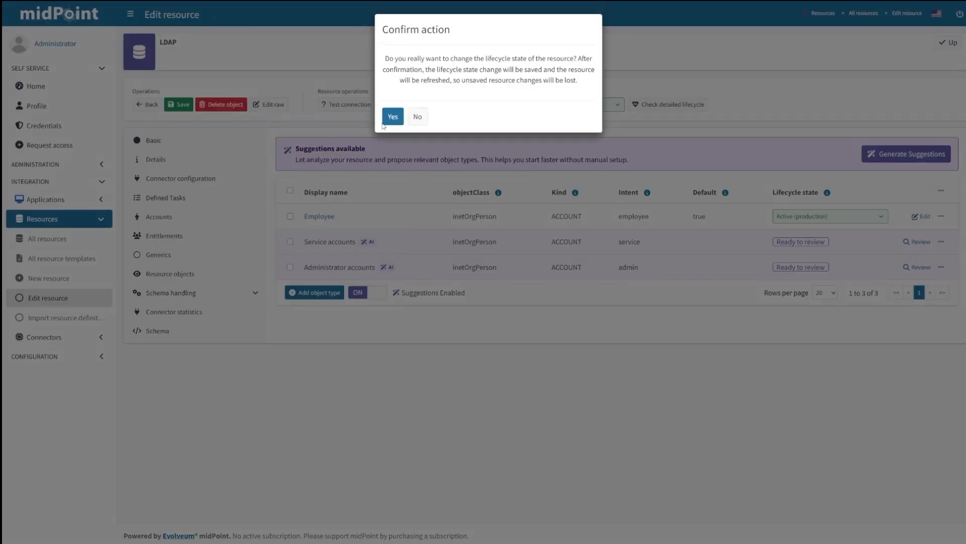
pyautogui.click(393, 120)
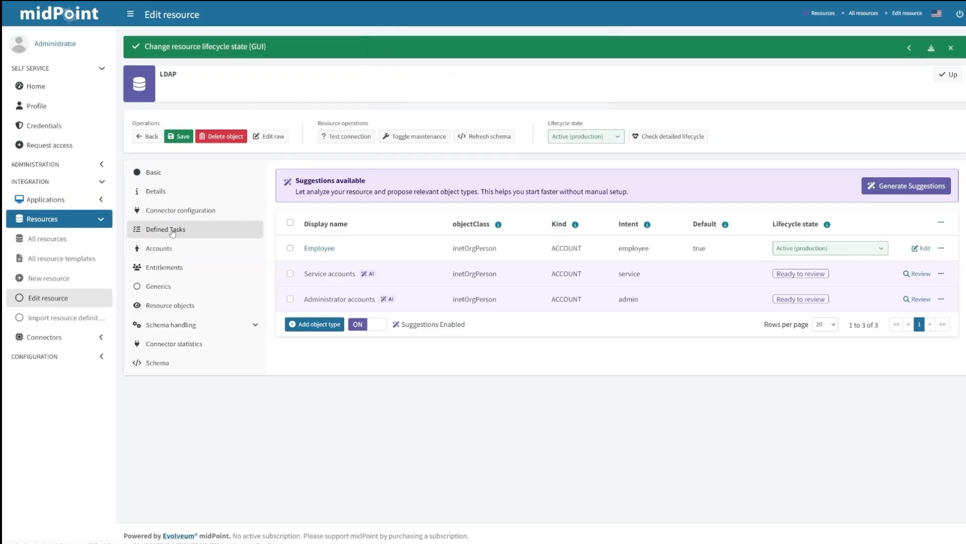
# Create a non-simulated Reconciliation Task for the LDAP resource's Employee accounts with the default settings, and save and run it
pyautogui.click(172, 230)
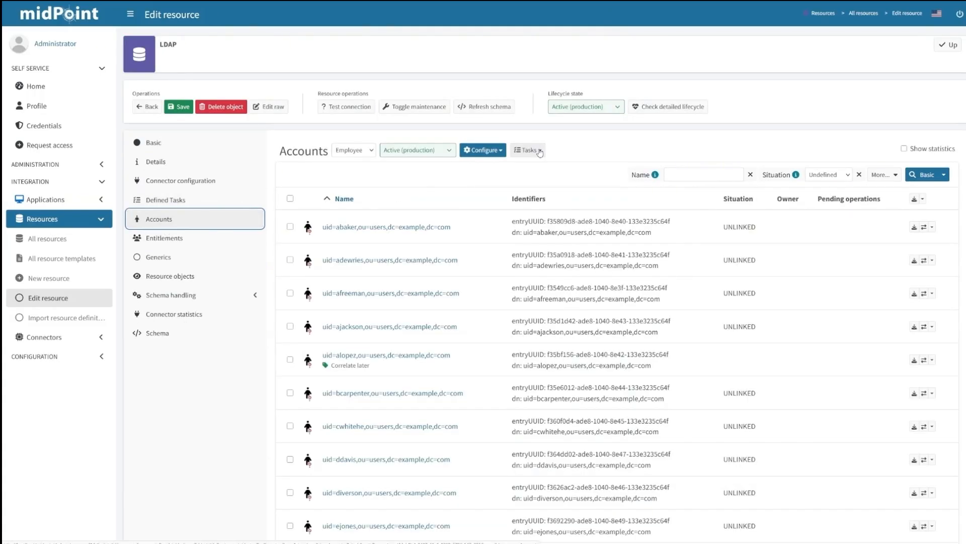
pyautogui.click(537, 151)
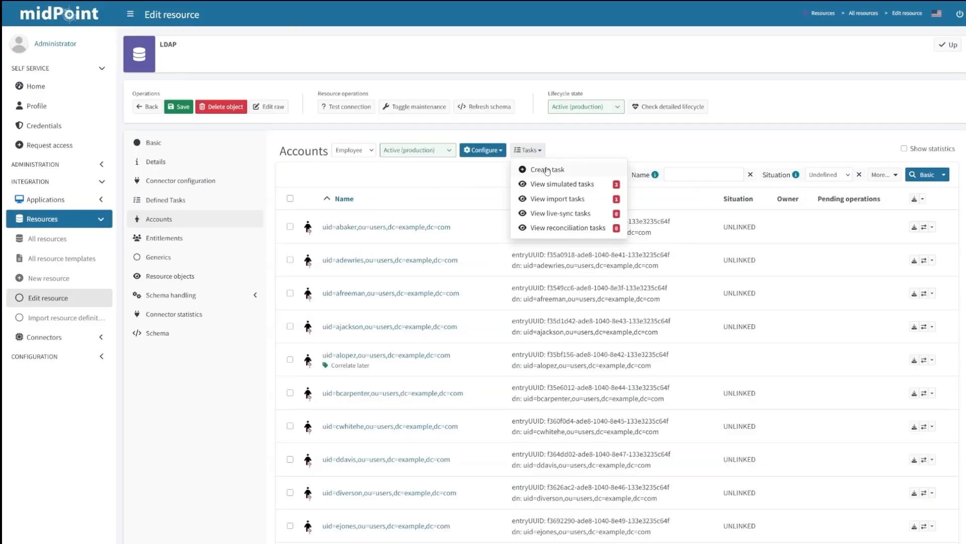
pyautogui.click(548, 169)
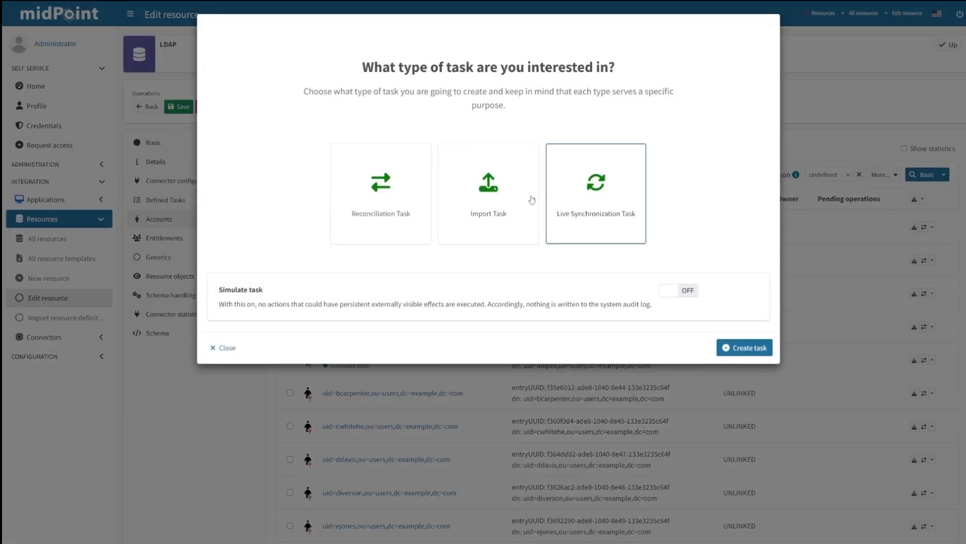
pyautogui.click(381, 208)
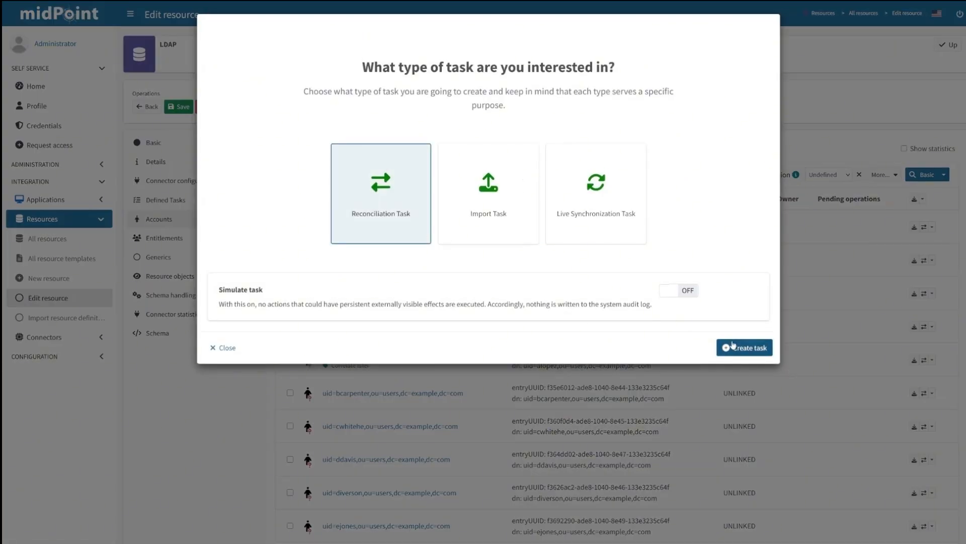
pyautogui.click(733, 346)
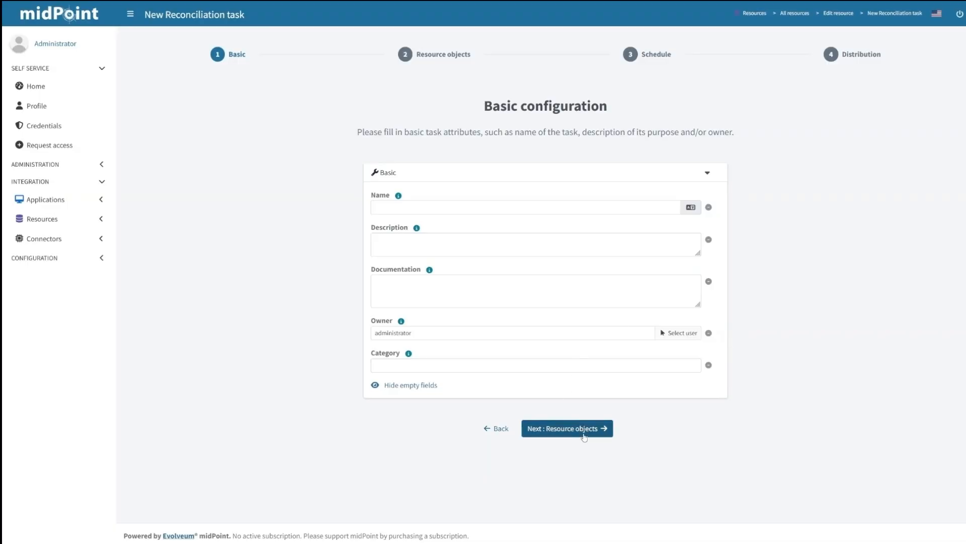
pyautogui.click(586, 432)
pyautogui.click(579, 319)
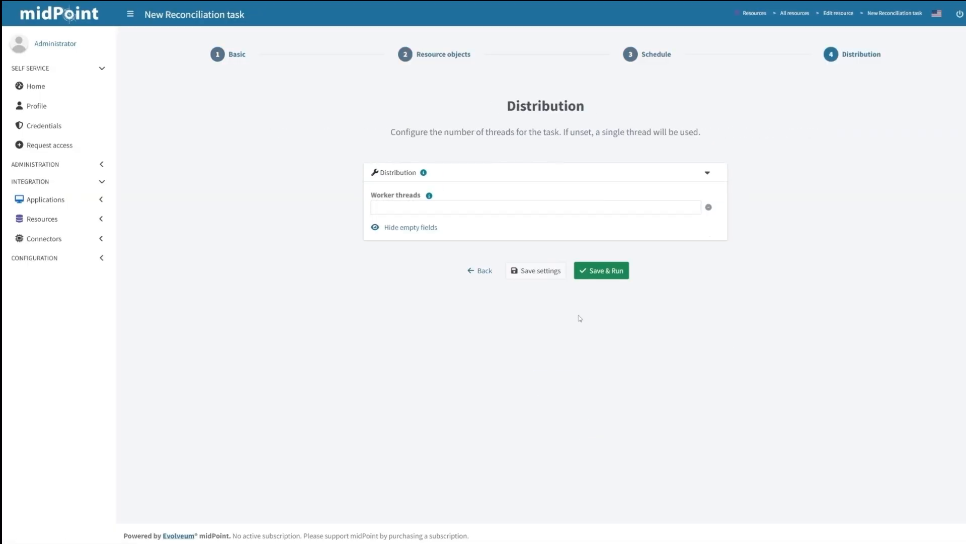
pyautogui.click(606, 271)
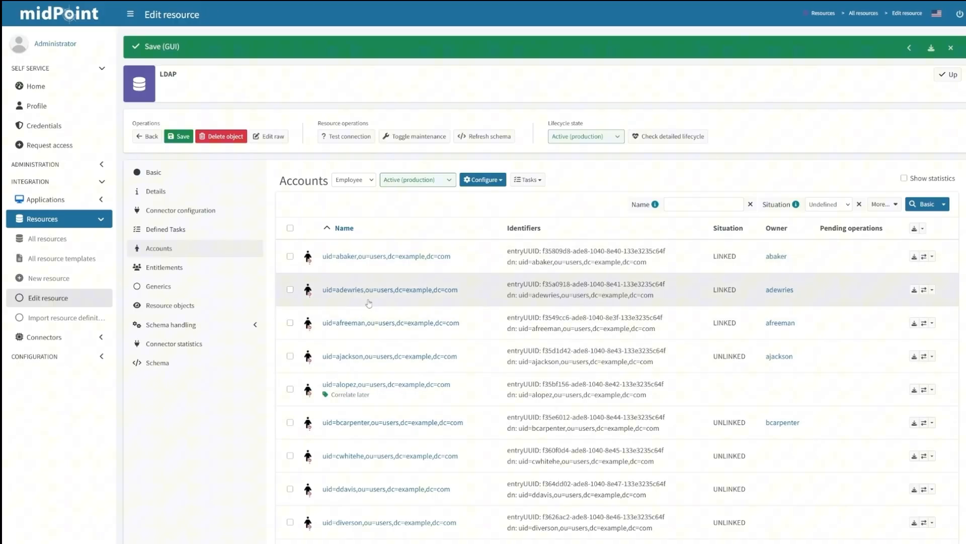
# Refresh the LDAP accounts list and check the situation and owner of the Employee accounts
pyautogui.scroll(-9, 368, 303)
pyautogui.click(379, 486)
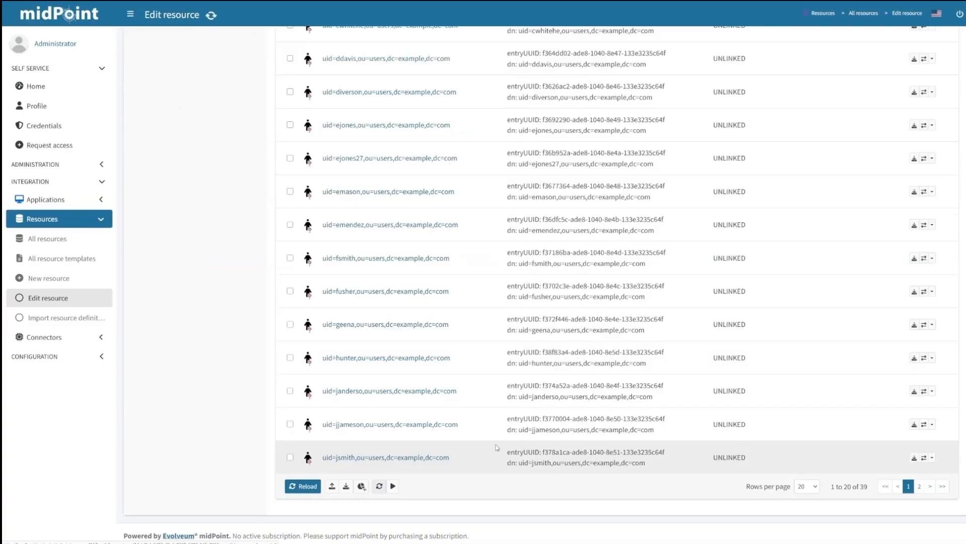
pyautogui.scroll(10, 782, 223)
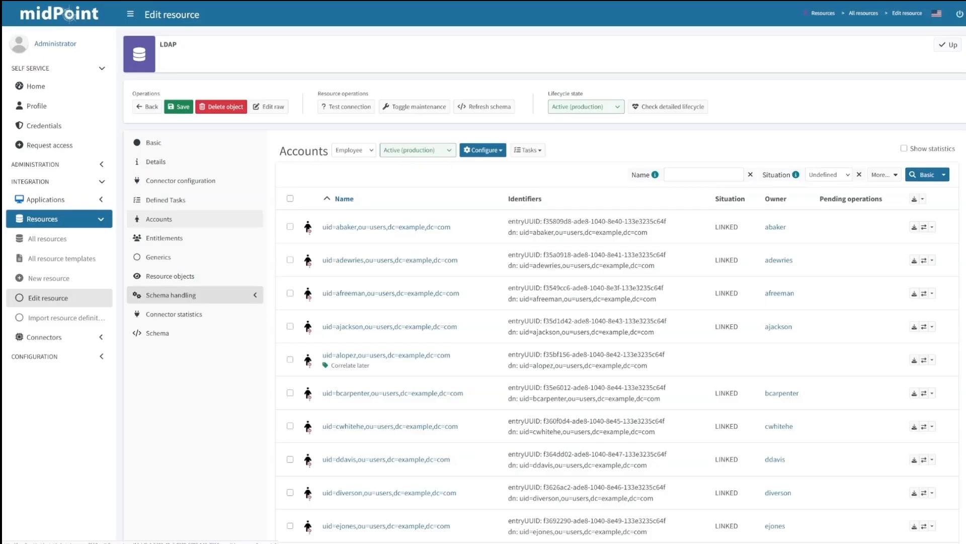
# Generate AI suggestions for the Employee type's outbound mappings, allowing schema access and raw data access
pyautogui.click(485, 150)
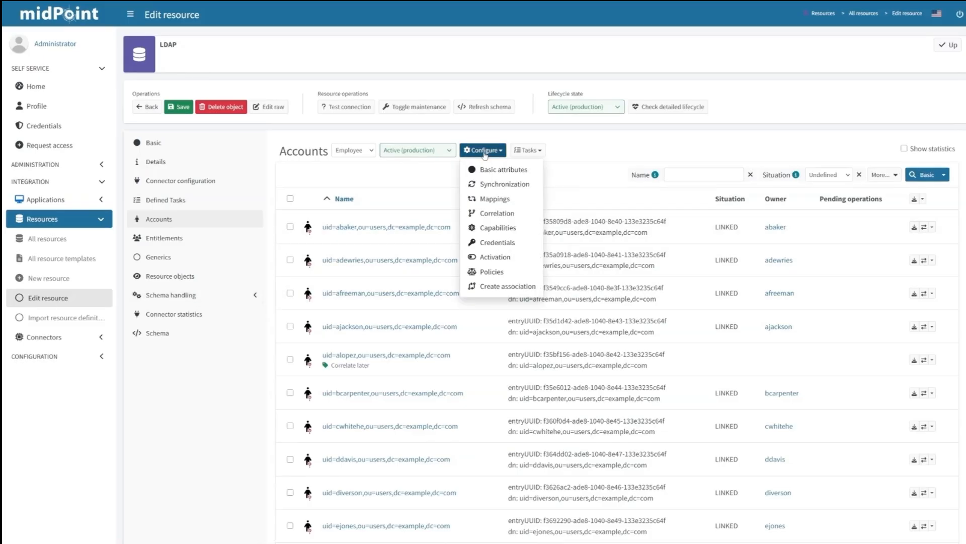
pyautogui.click(490, 199)
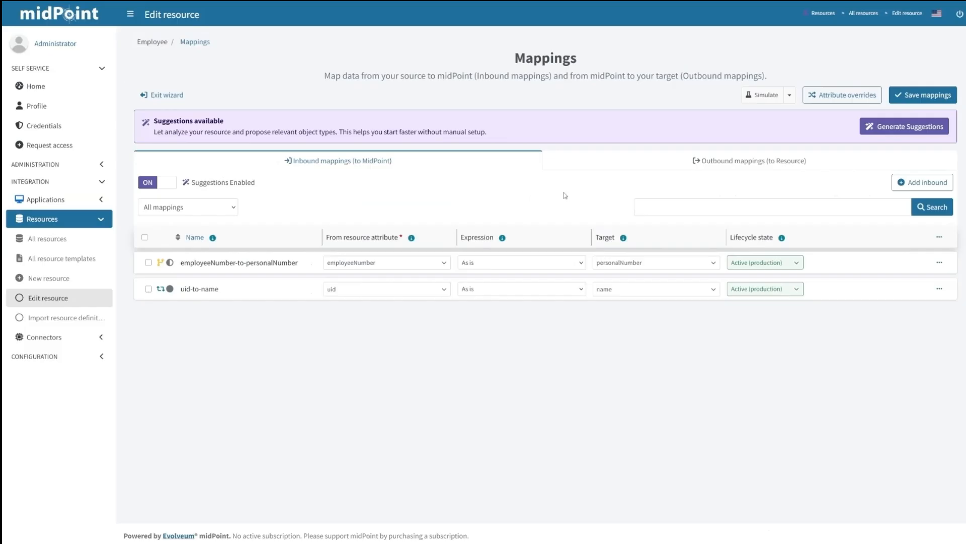
pyautogui.click(646, 166)
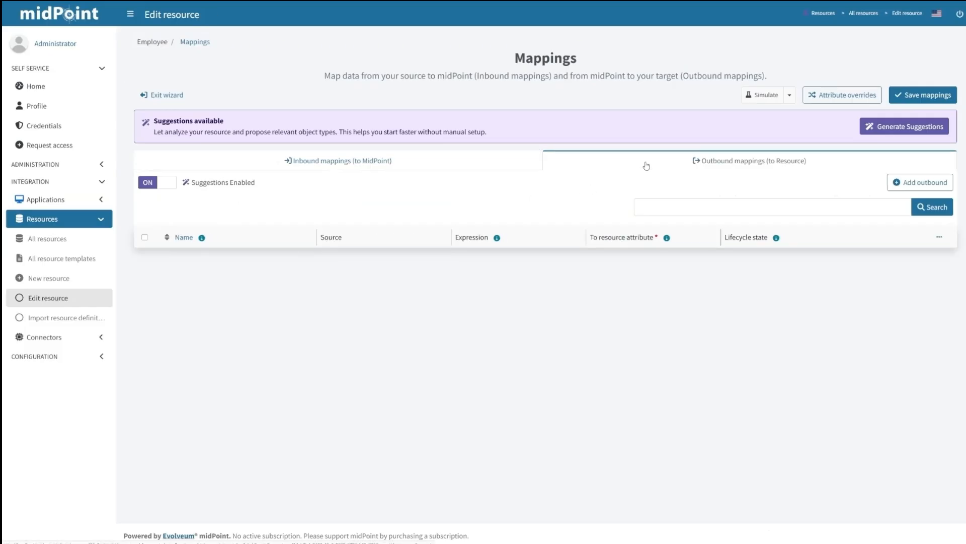
pyautogui.click(910, 129)
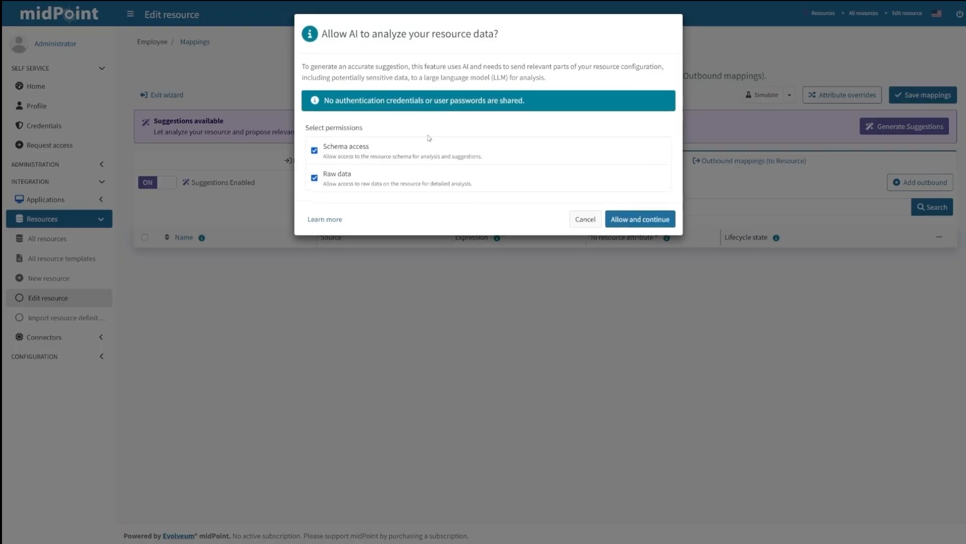
pyautogui.click(315, 150)
pyautogui.click(315, 178)
pyautogui.click(637, 219)
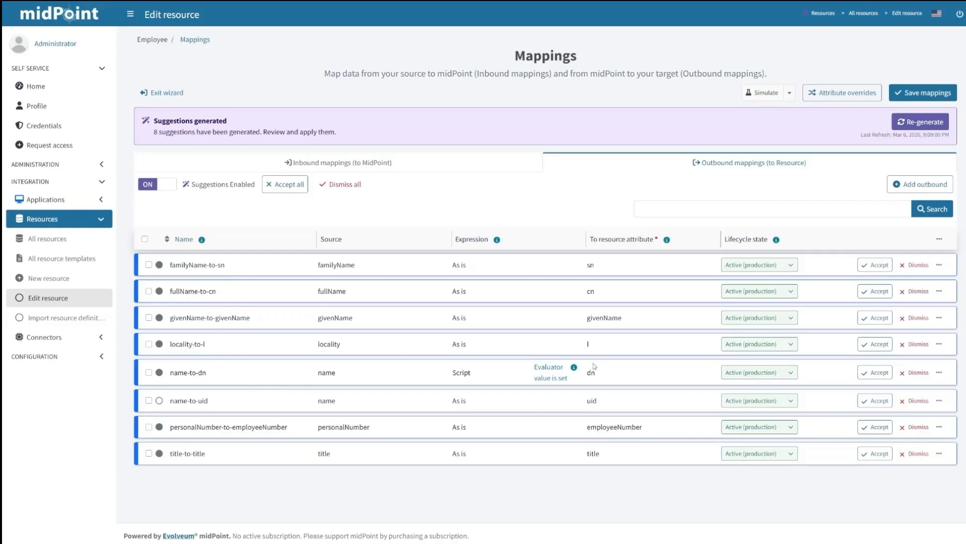
# Accept all suggested outbound mappings, including the scripted name-to-dn mapping, and save the mappings
pyautogui.moveTo(573, 370)
pyautogui.click(283, 185)
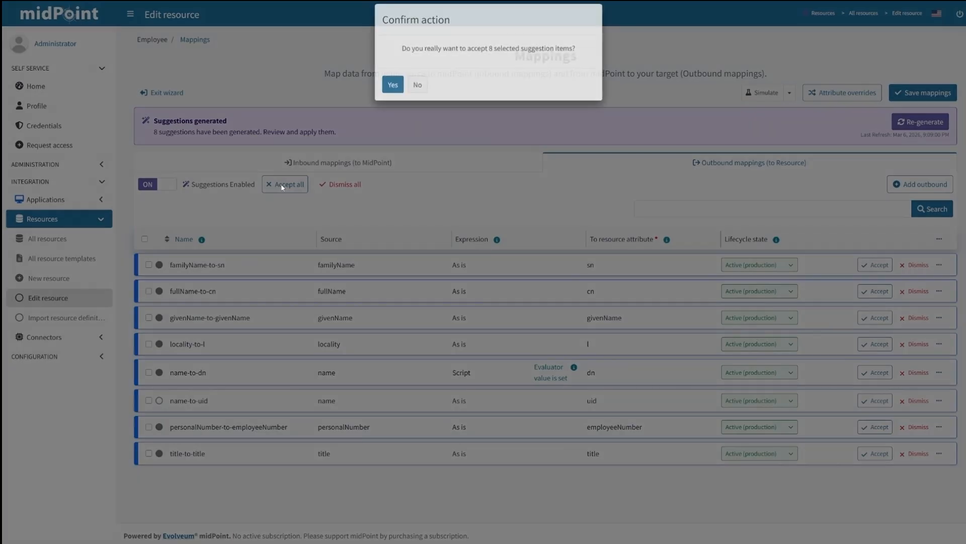
pyautogui.click(393, 94)
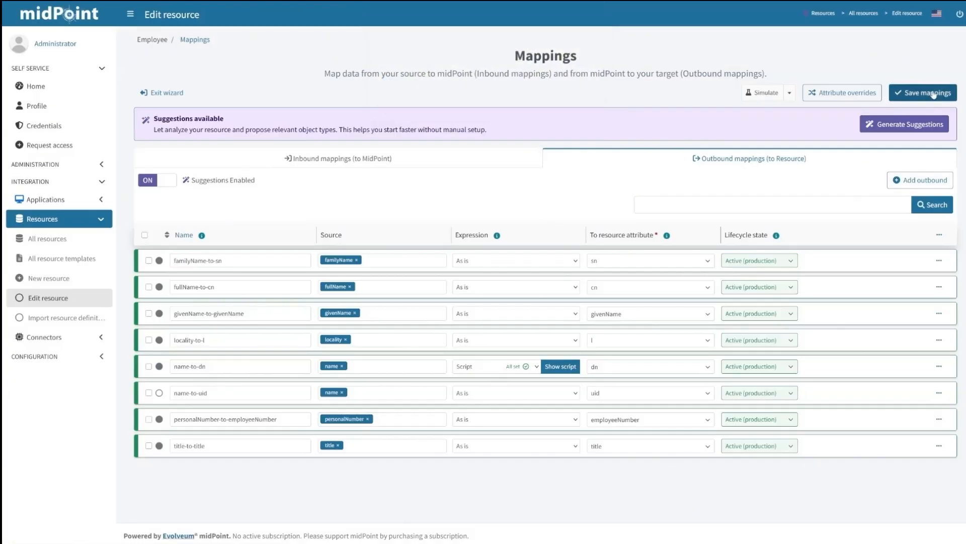
pyautogui.click(932, 92)
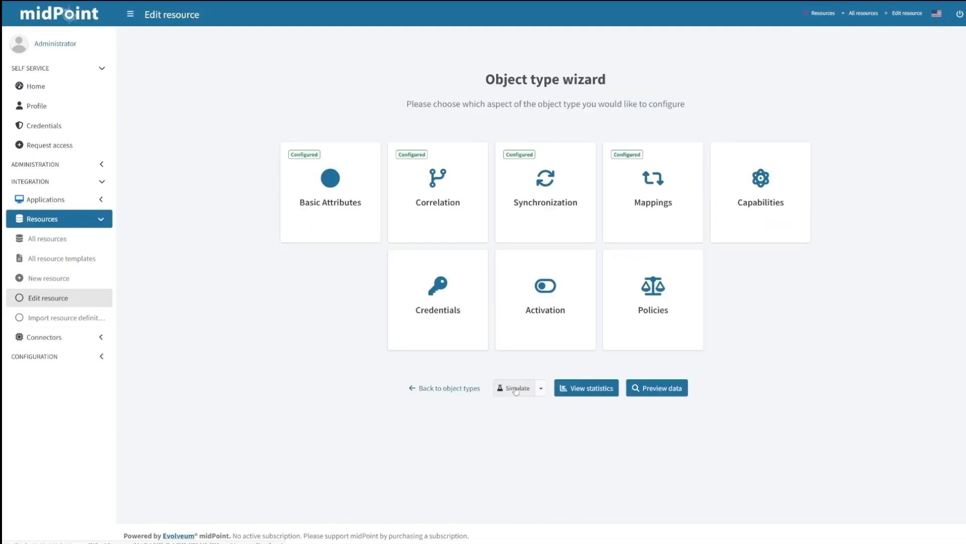
# Simulate the Employee type including its outbound mappings with the Development configuration and show the results
pyautogui.click(516, 389)
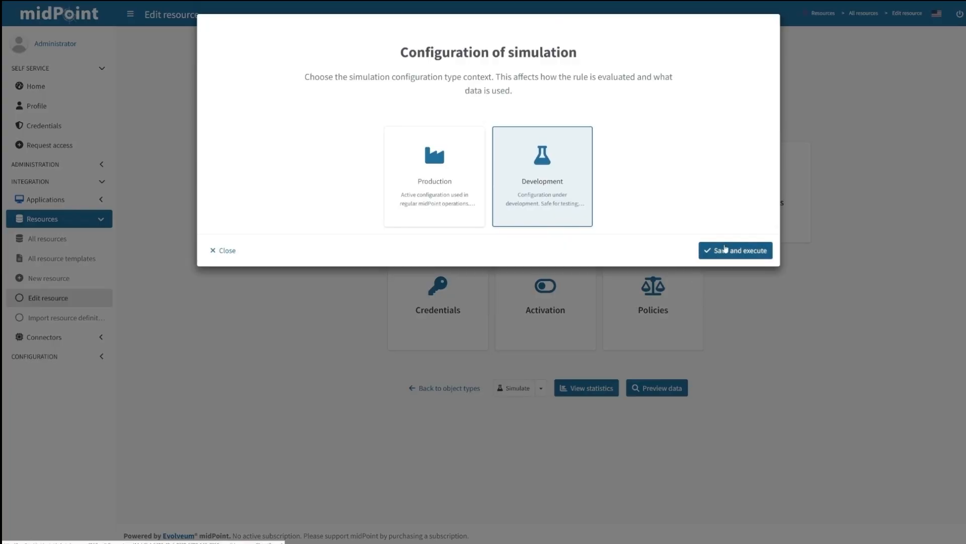
pyautogui.click(725, 248)
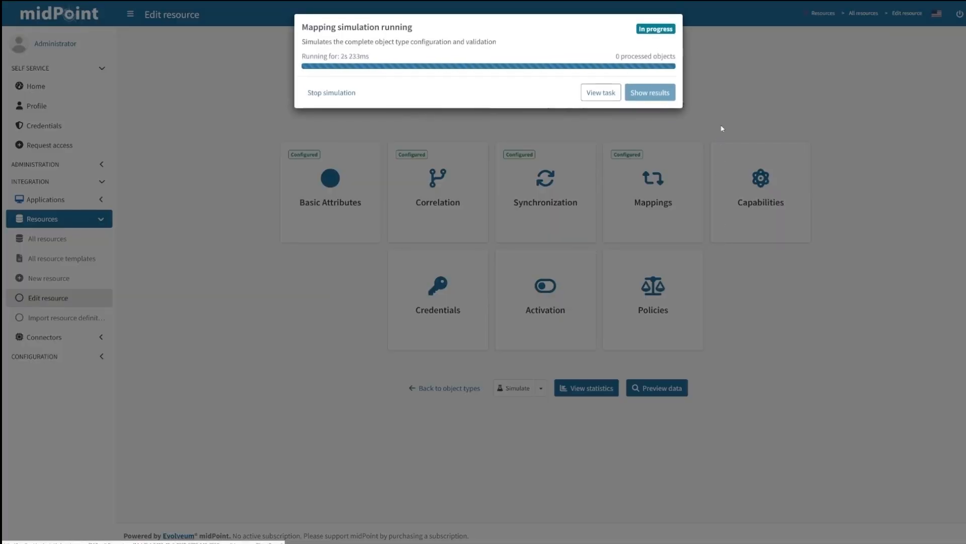
pyautogui.click(651, 93)
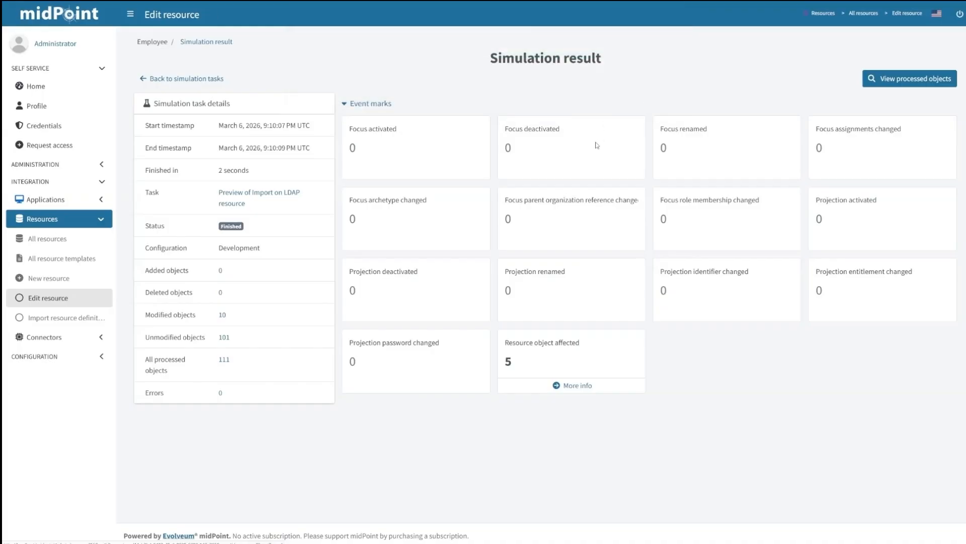
# Examine the simulated attribute changes of the first account under the Resource object affected mark, and reopen the list of affected objects
pyautogui.click(579, 387)
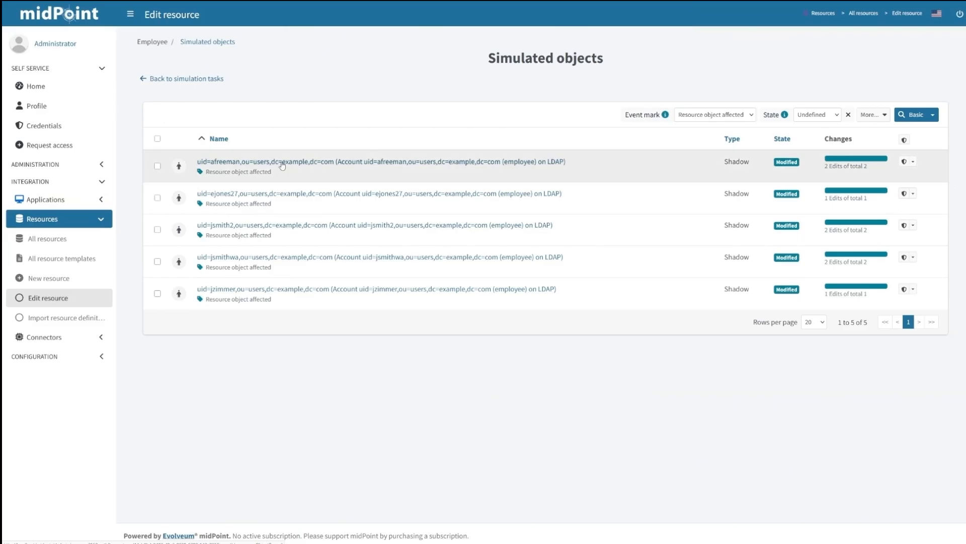
pyautogui.click(283, 164)
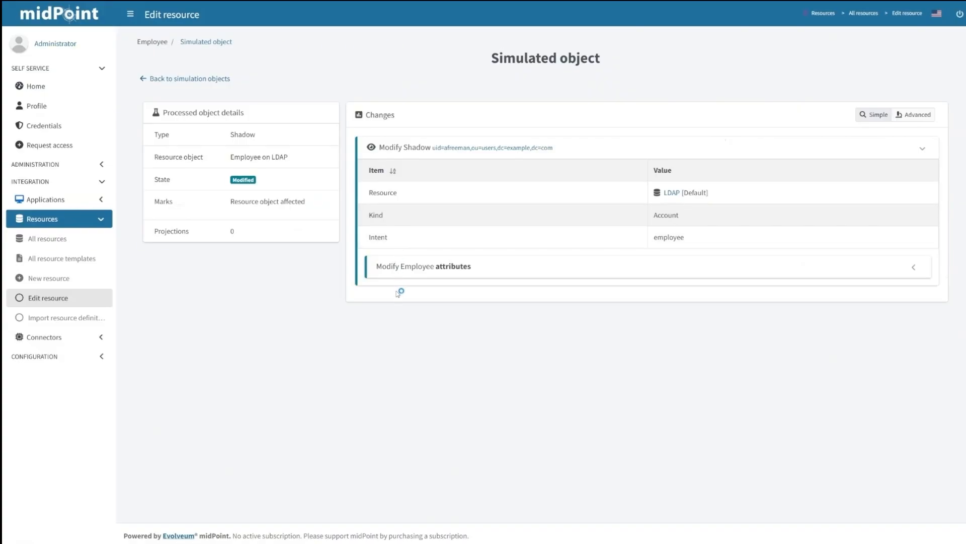
pyautogui.click(416, 266)
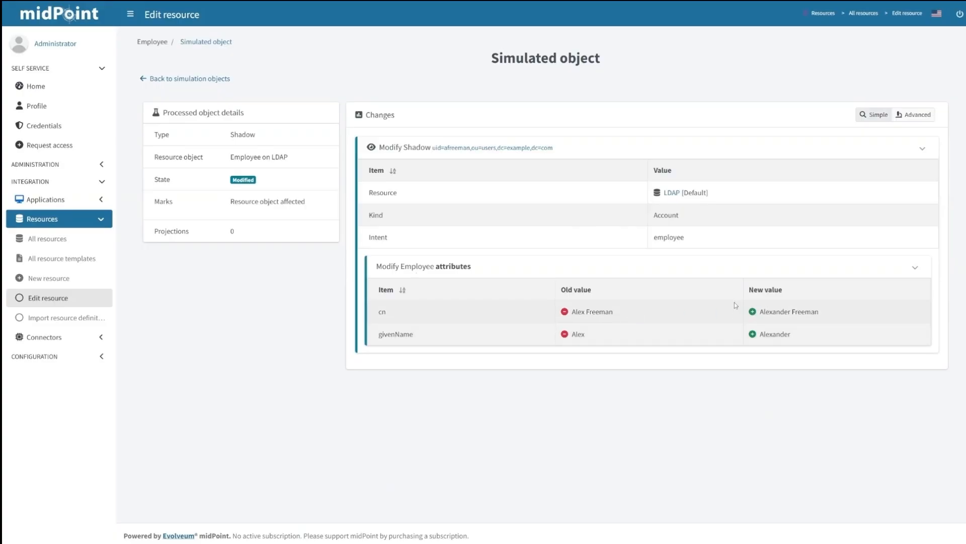
pyautogui.click(176, 79)
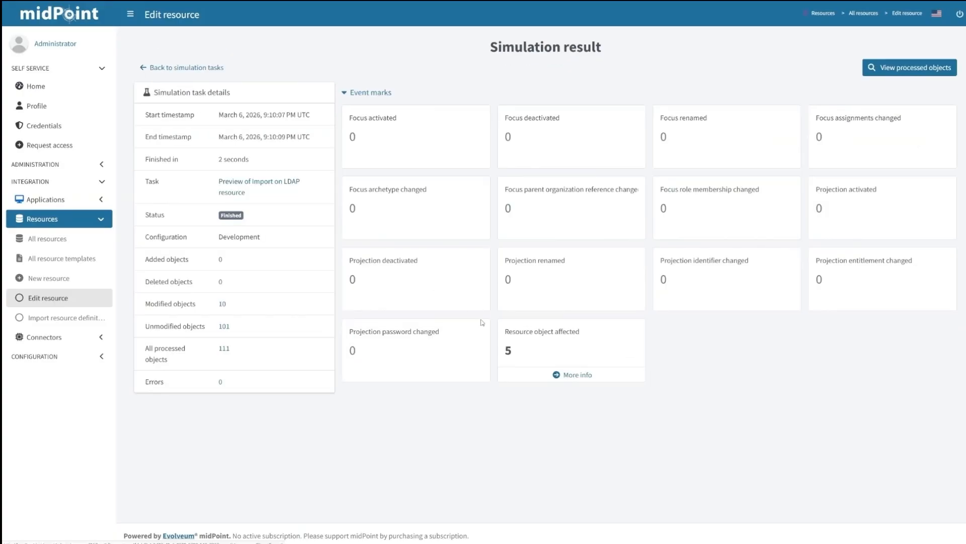
pyautogui.click(568, 378)
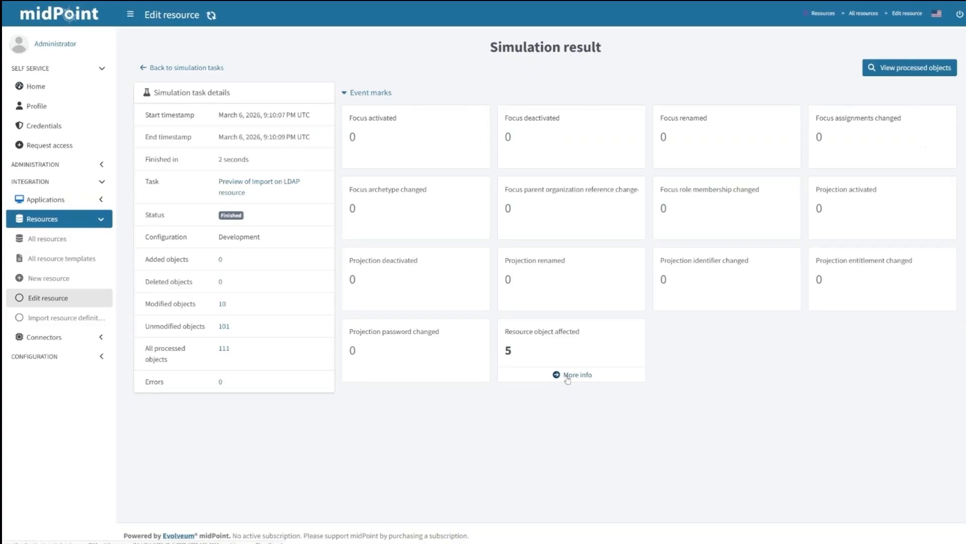